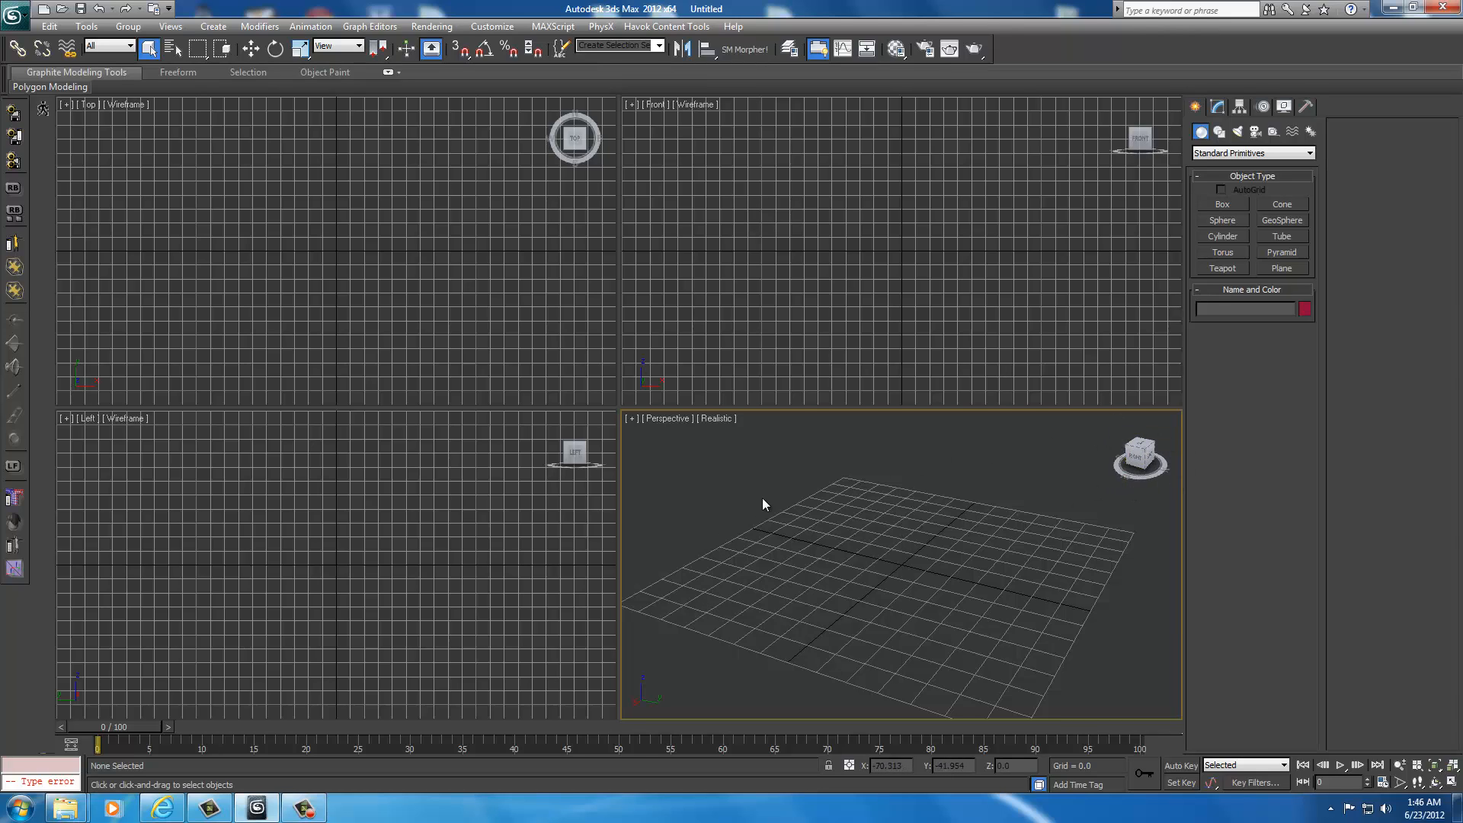
left_click(1141, 459)
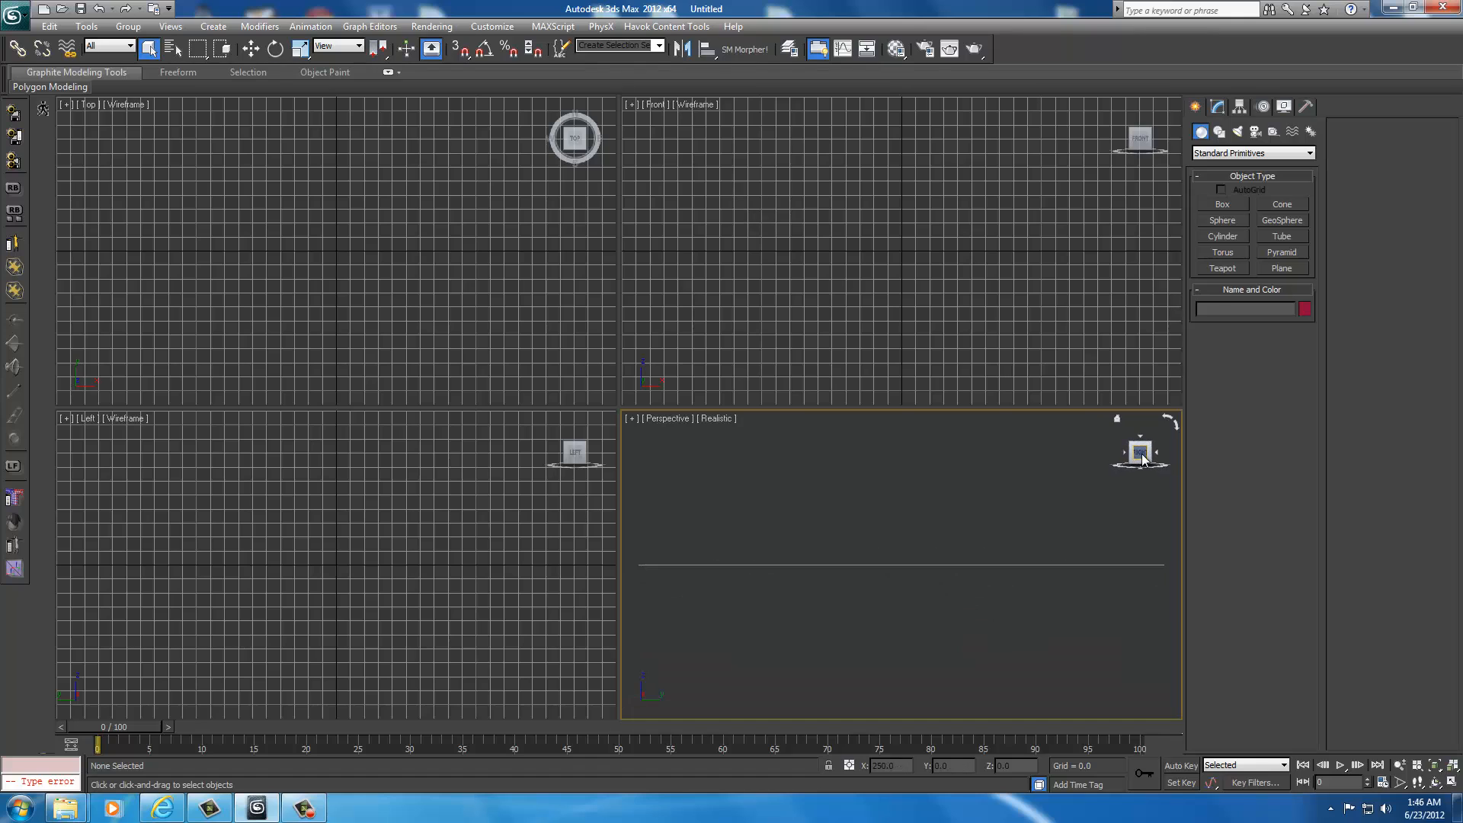
left_click_drag(1143, 456, 1093, 475)
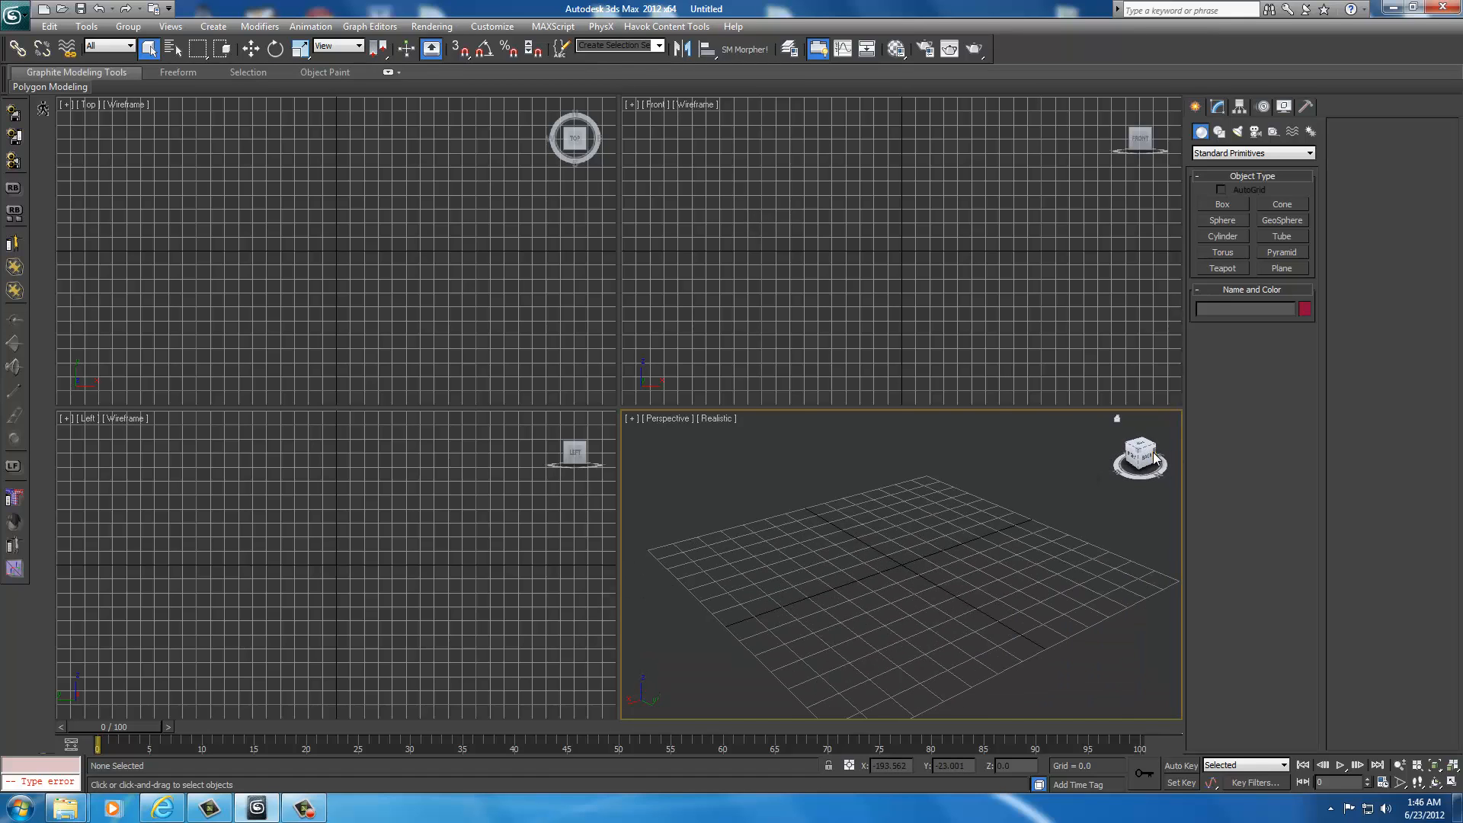
left_click(1148, 458)
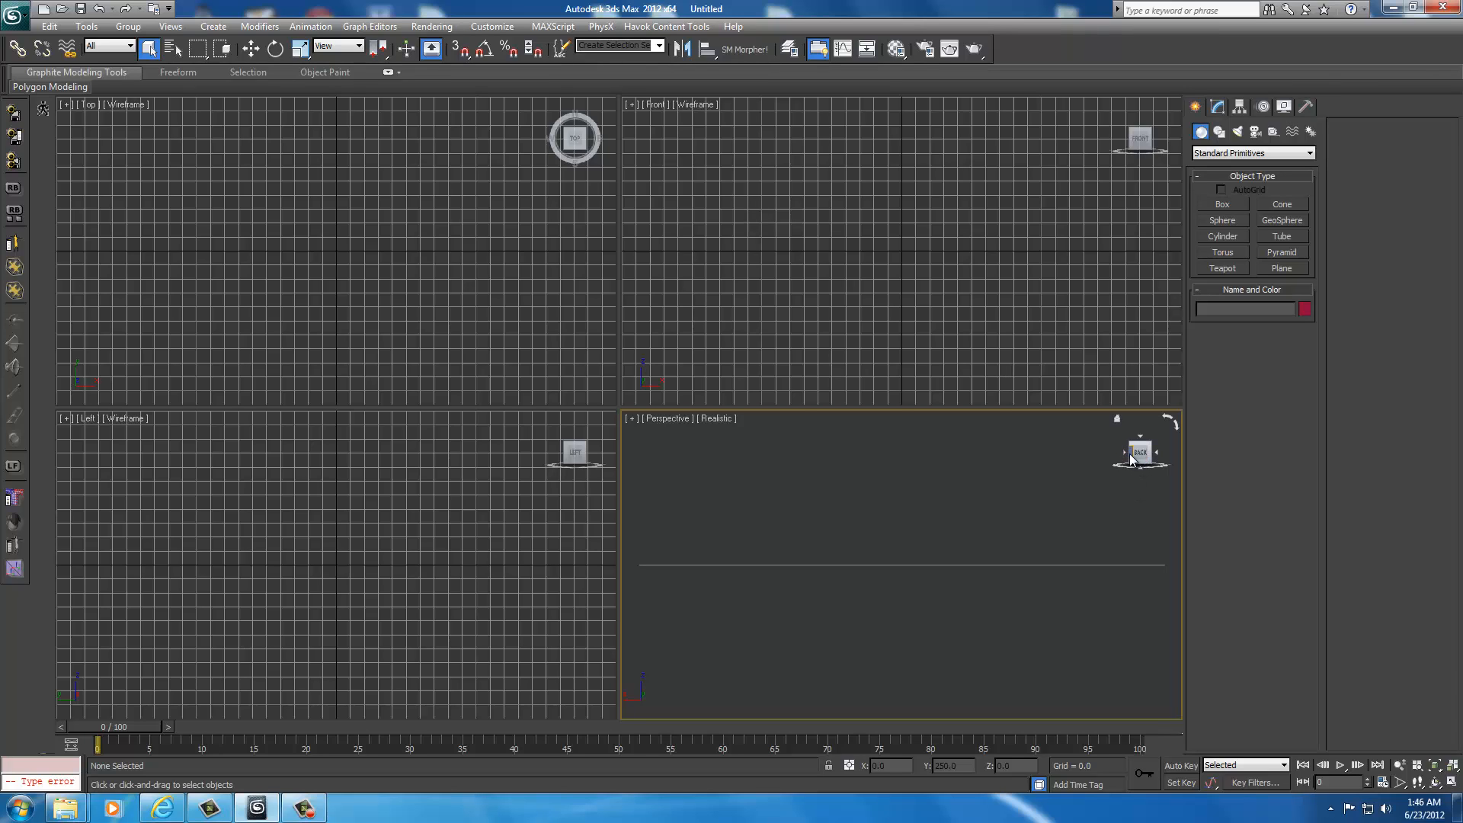
left_click_drag(1131, 458, 1009, 470)
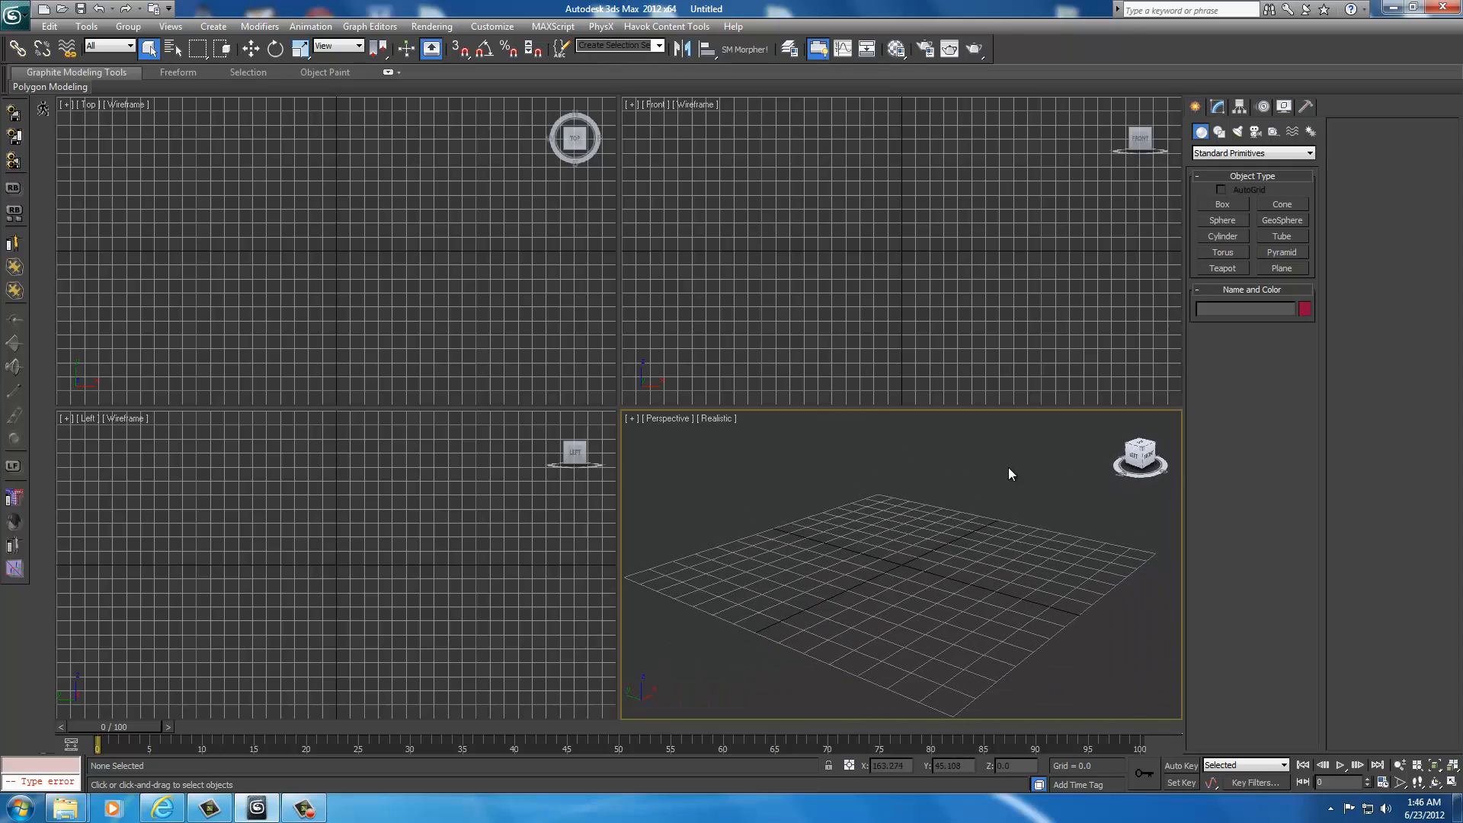
scroll(918, 544, "down", 3)
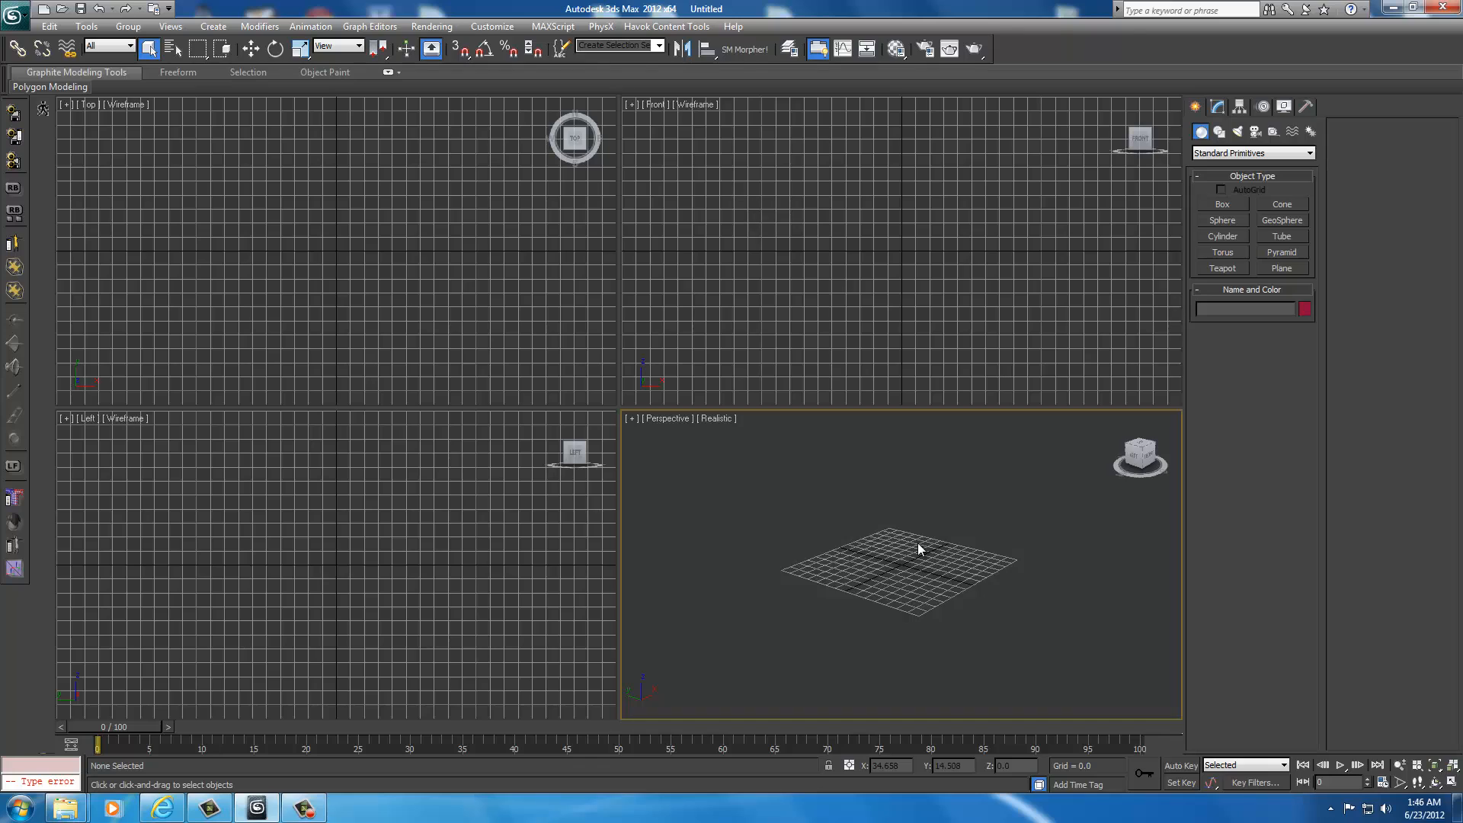
scroll(918, 542, "up", 4)
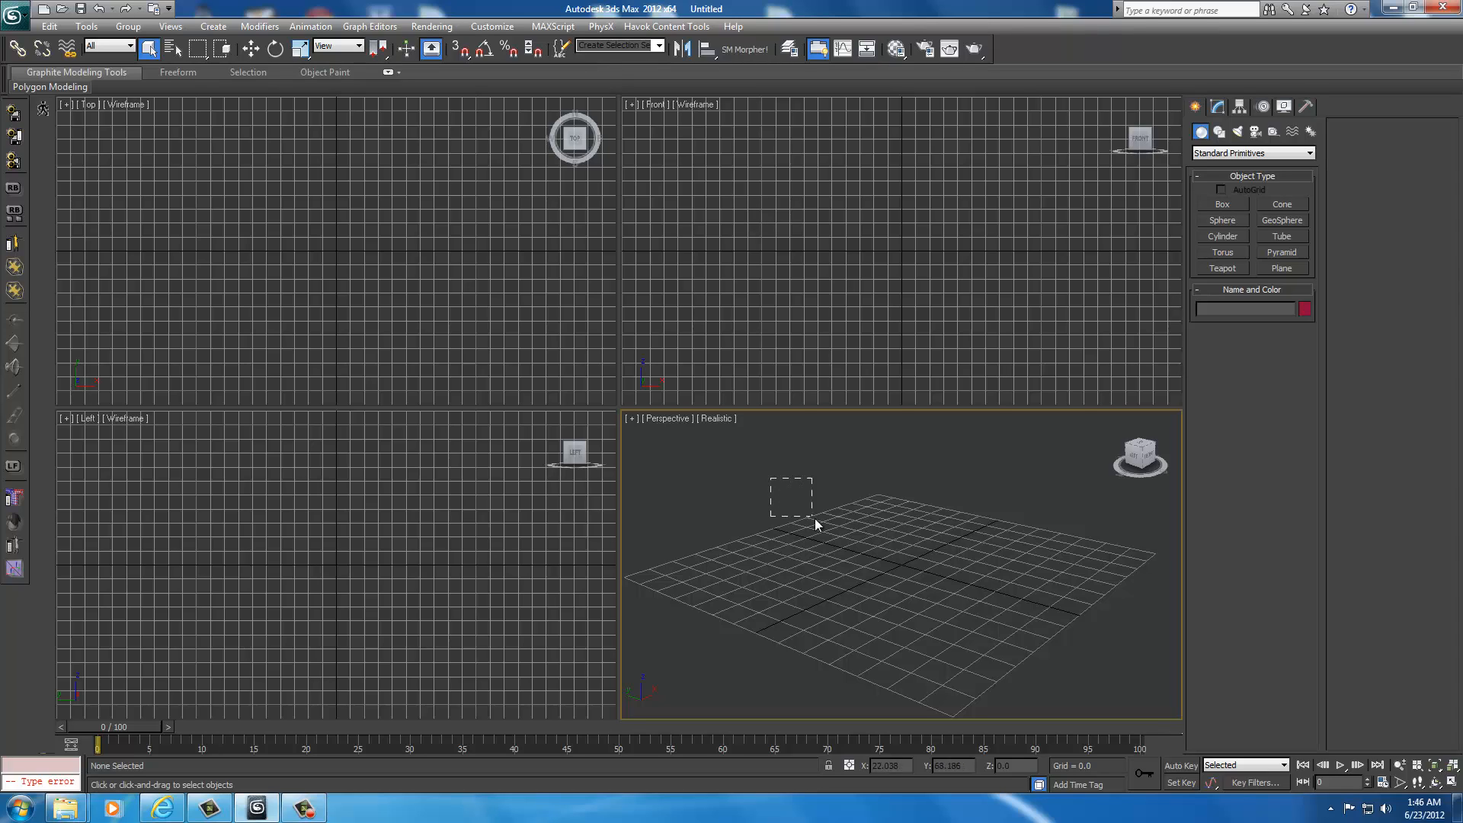
left_click_drag(852, 547, 904, 590)
right_click(1008, 483)
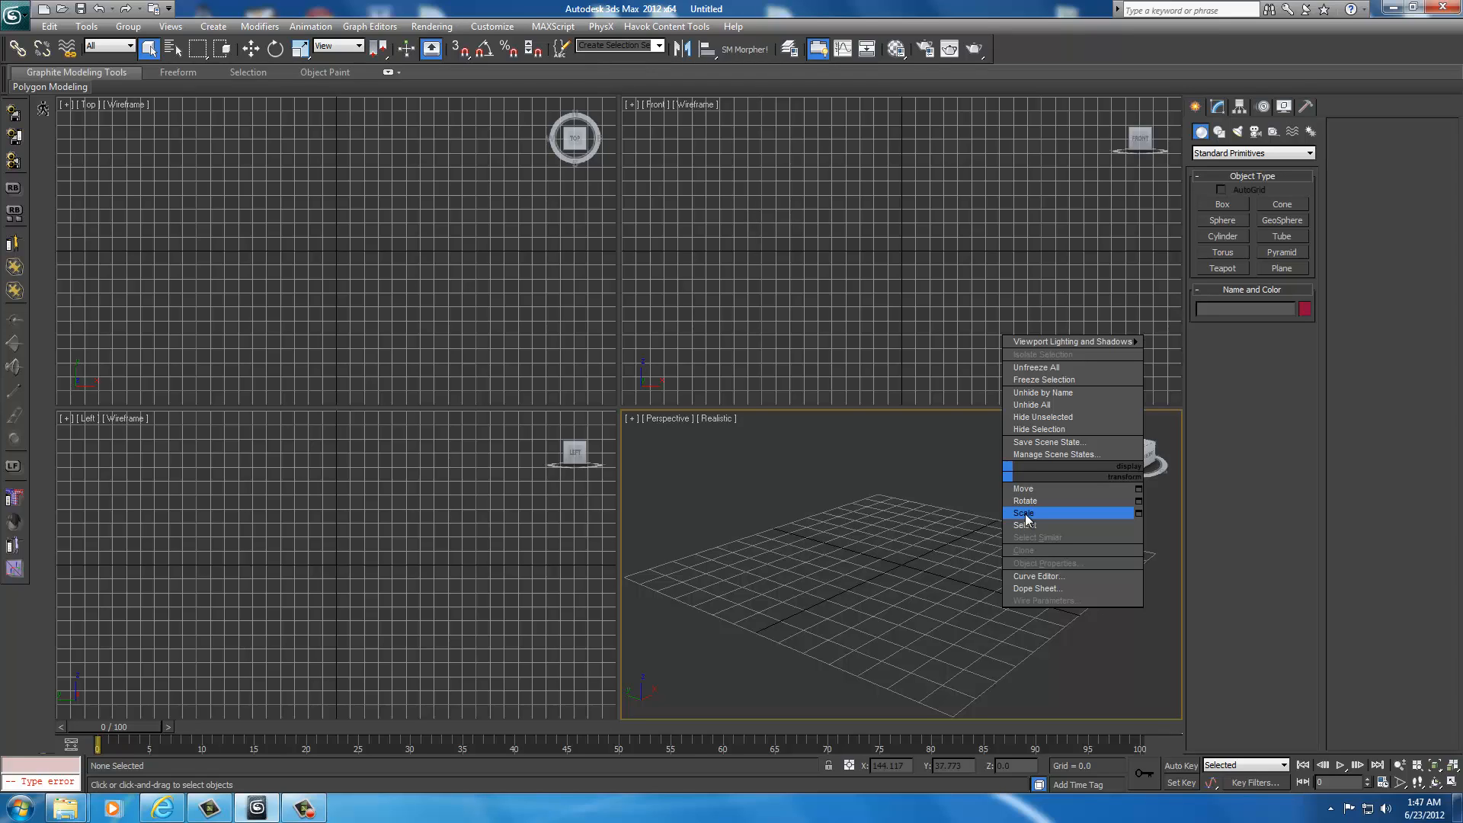
left_click(1007, 471)
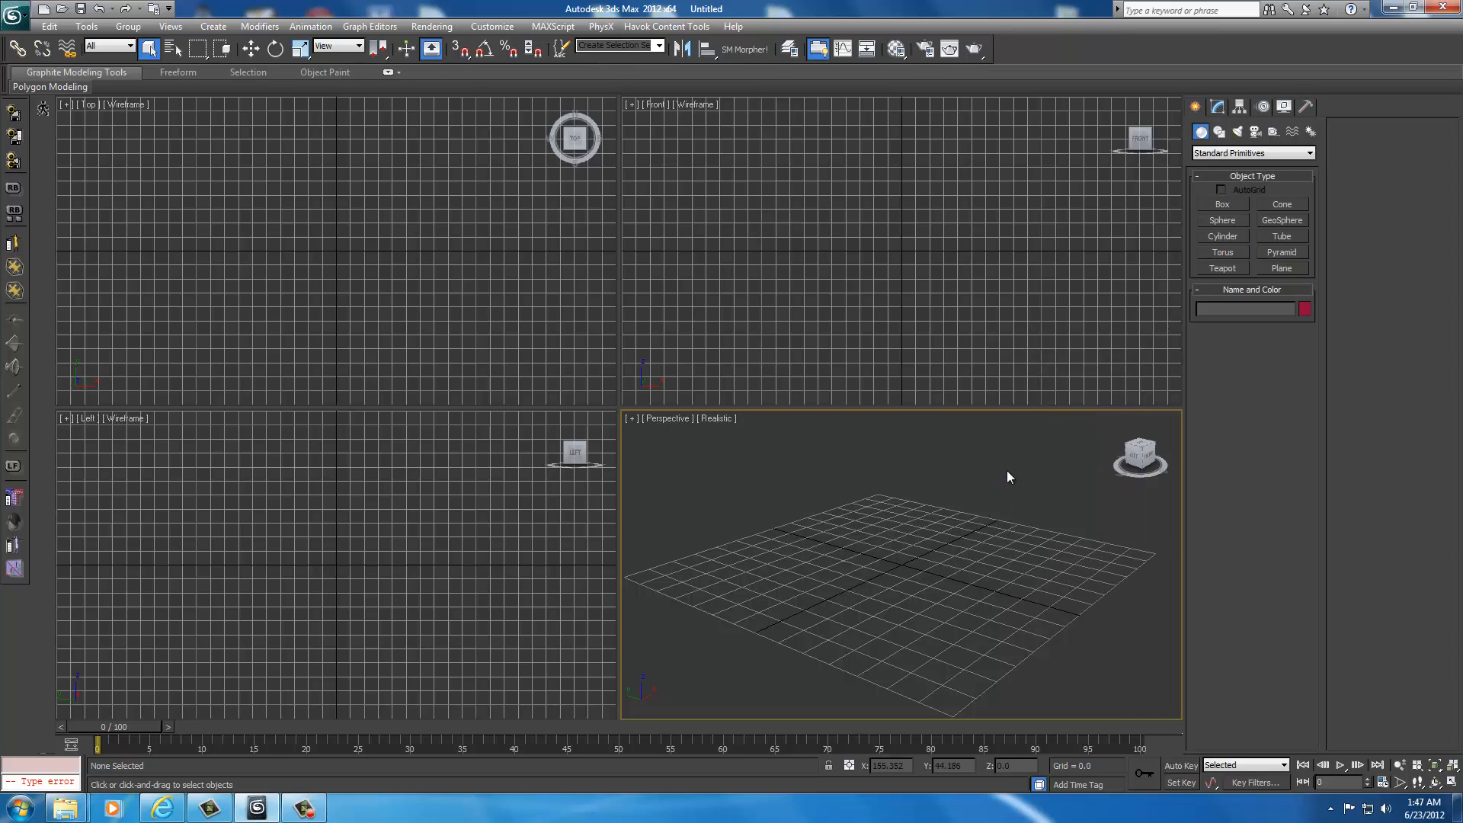
right_click(1007, 478)
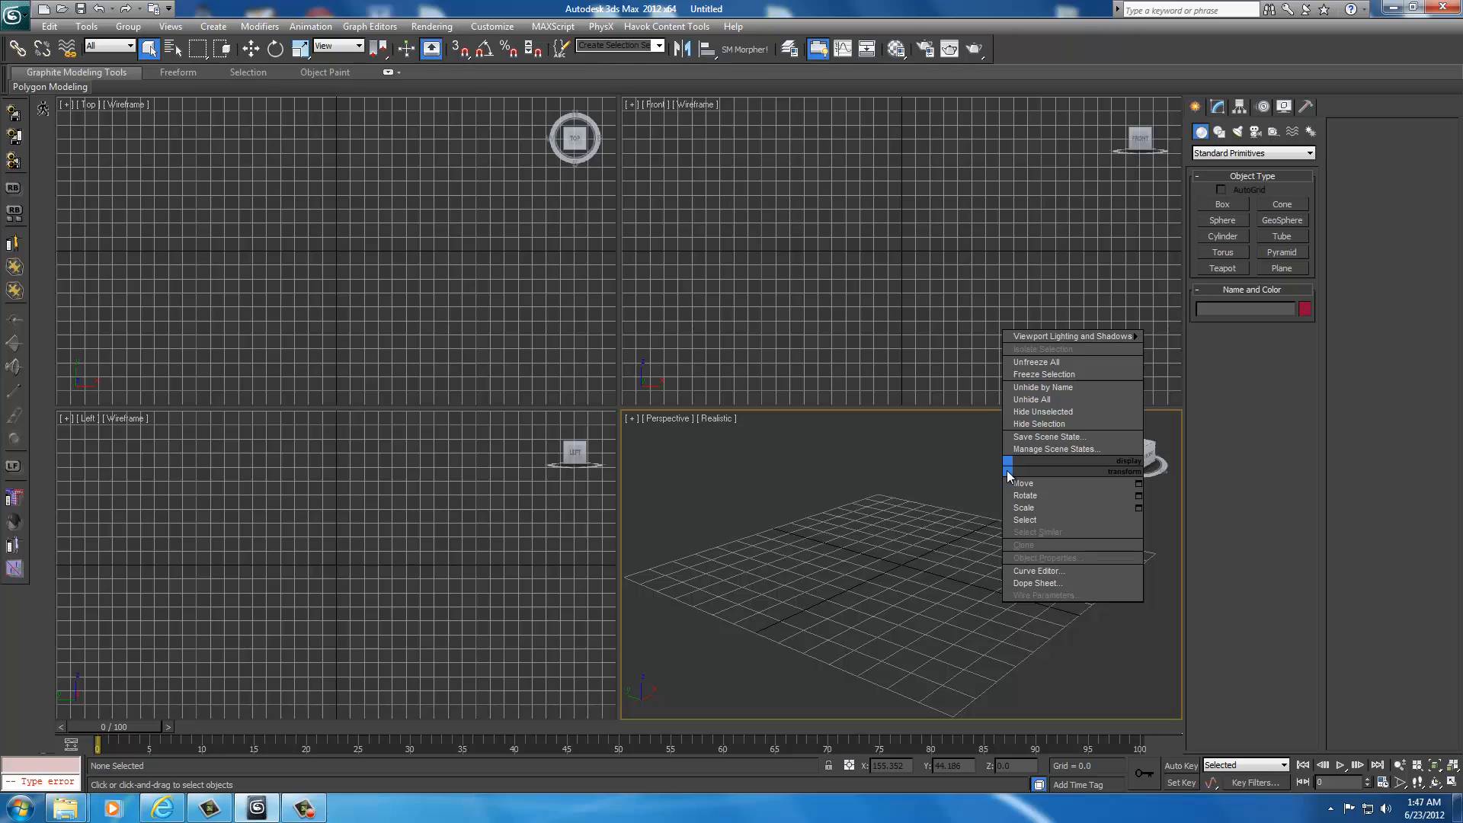
left_click(1007, 474)
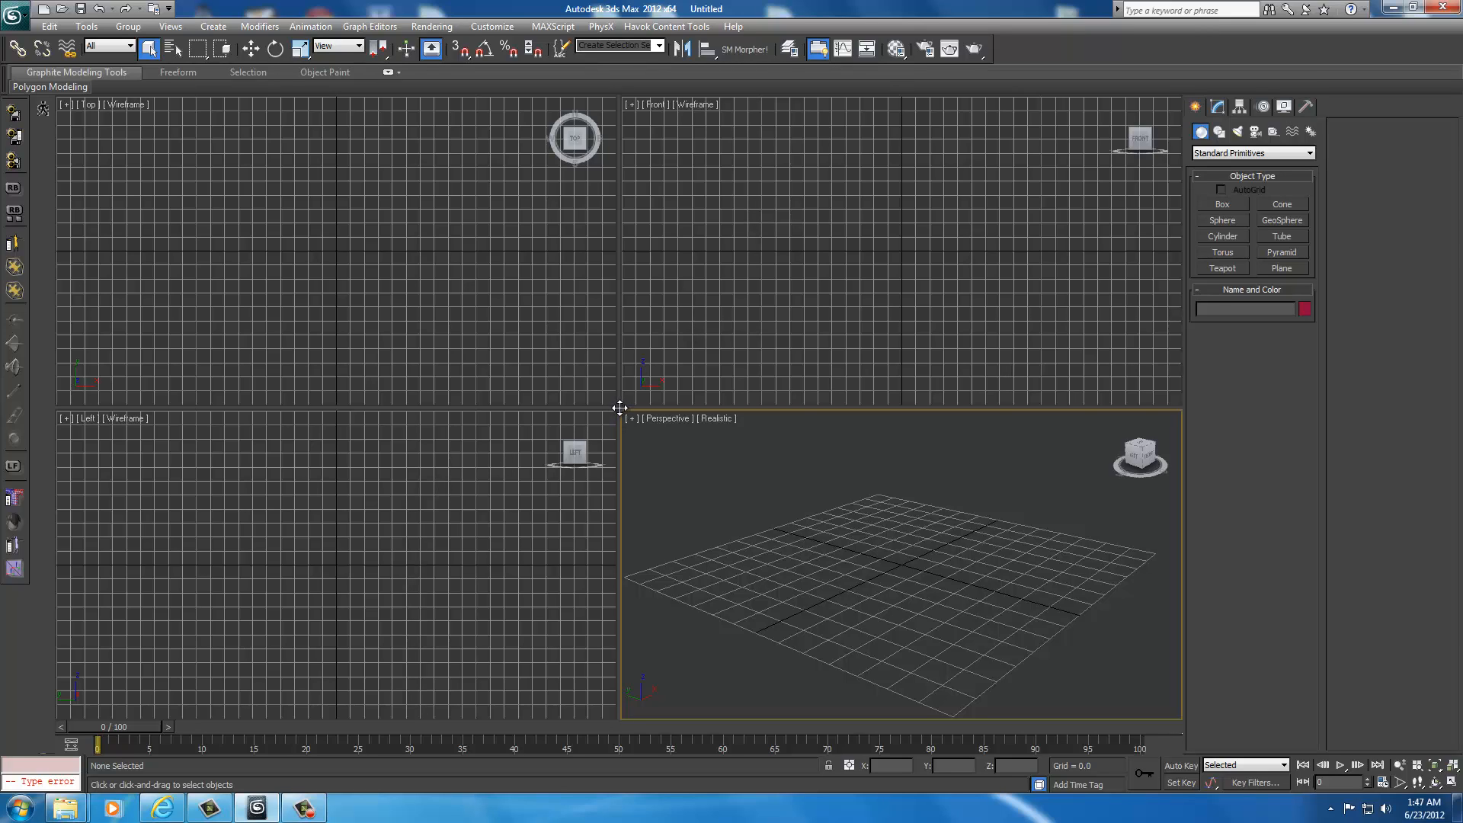
- Enlarge the Perspective viewport by shifting the shared divider between the four viewports
left_click_drag(620, 407, 425, 336)
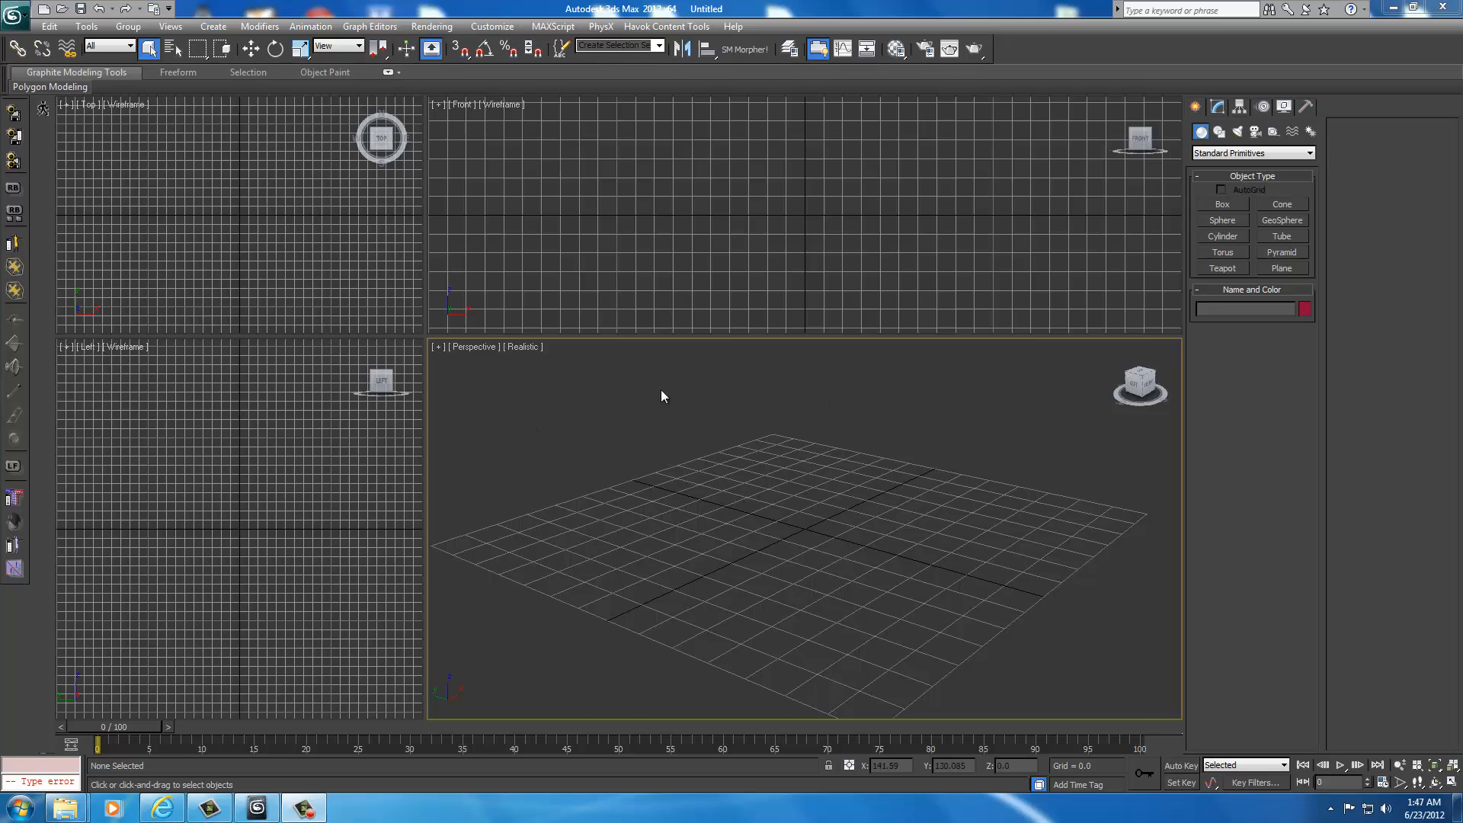
left_click(1129, 382)
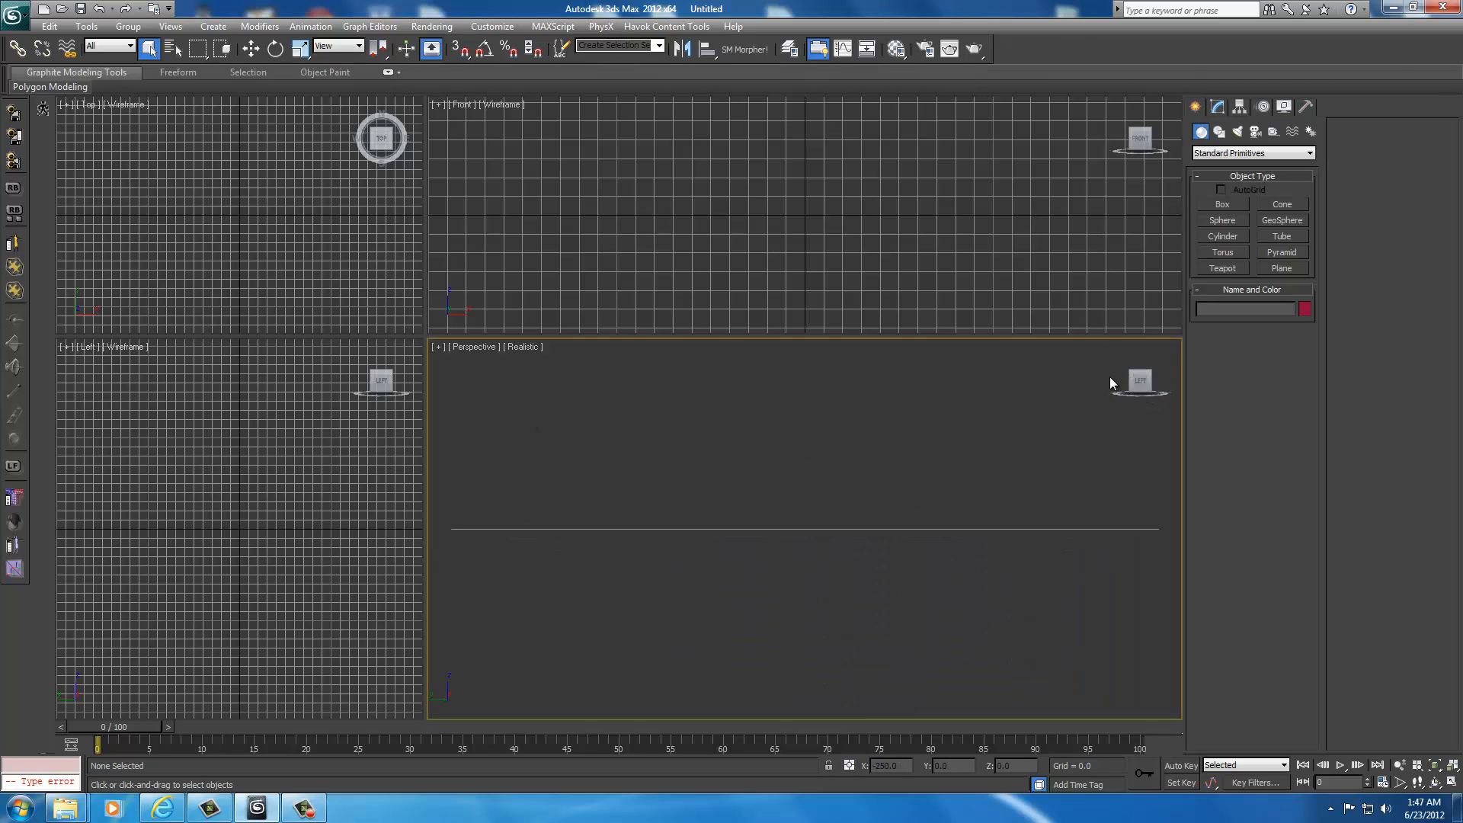
left_click_drag(1140, 381, 1103, 400)
scroll(858, 478, "down", 4)
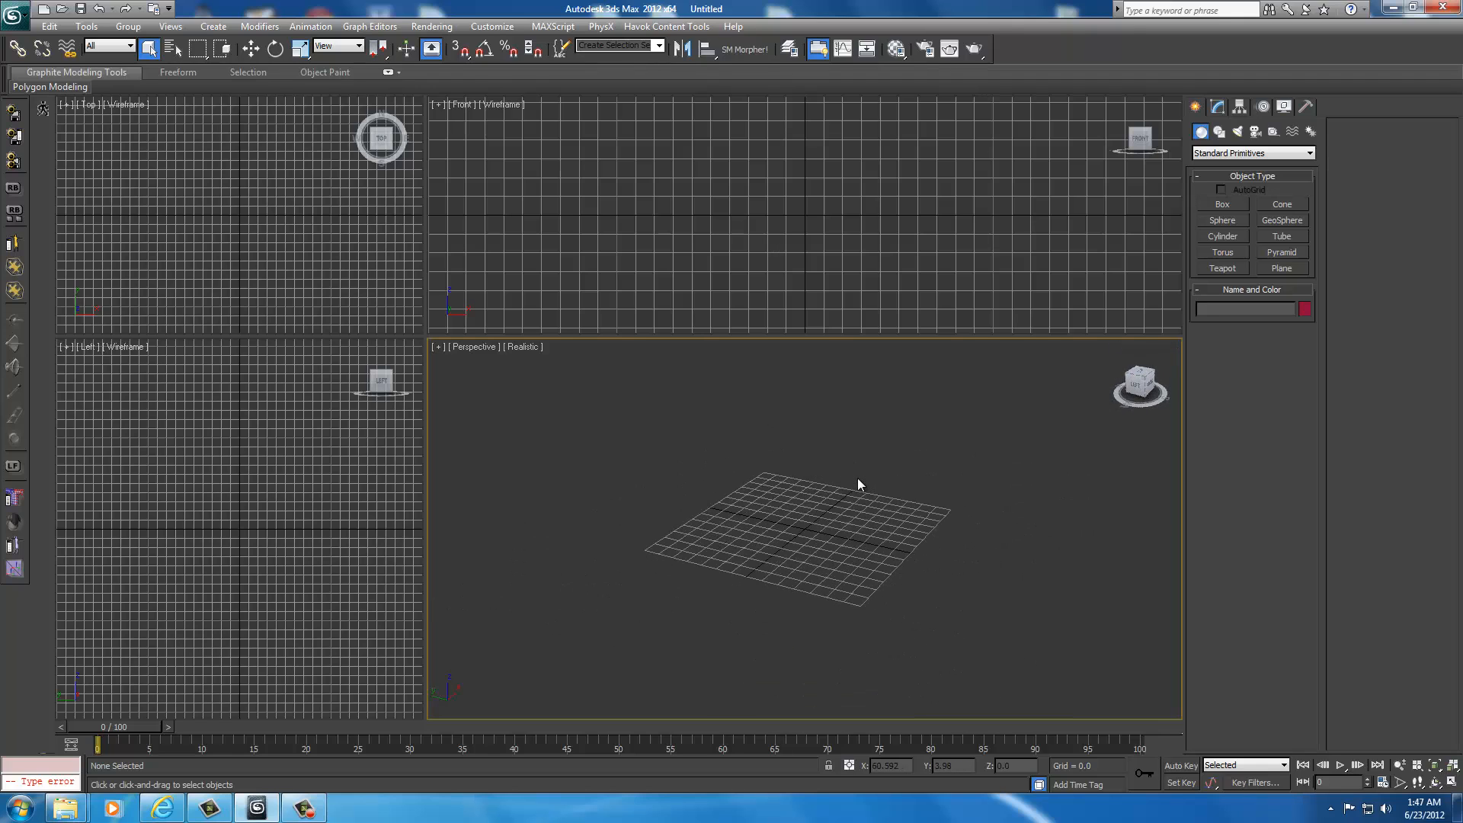
scroll(857, 478, "up", 2)
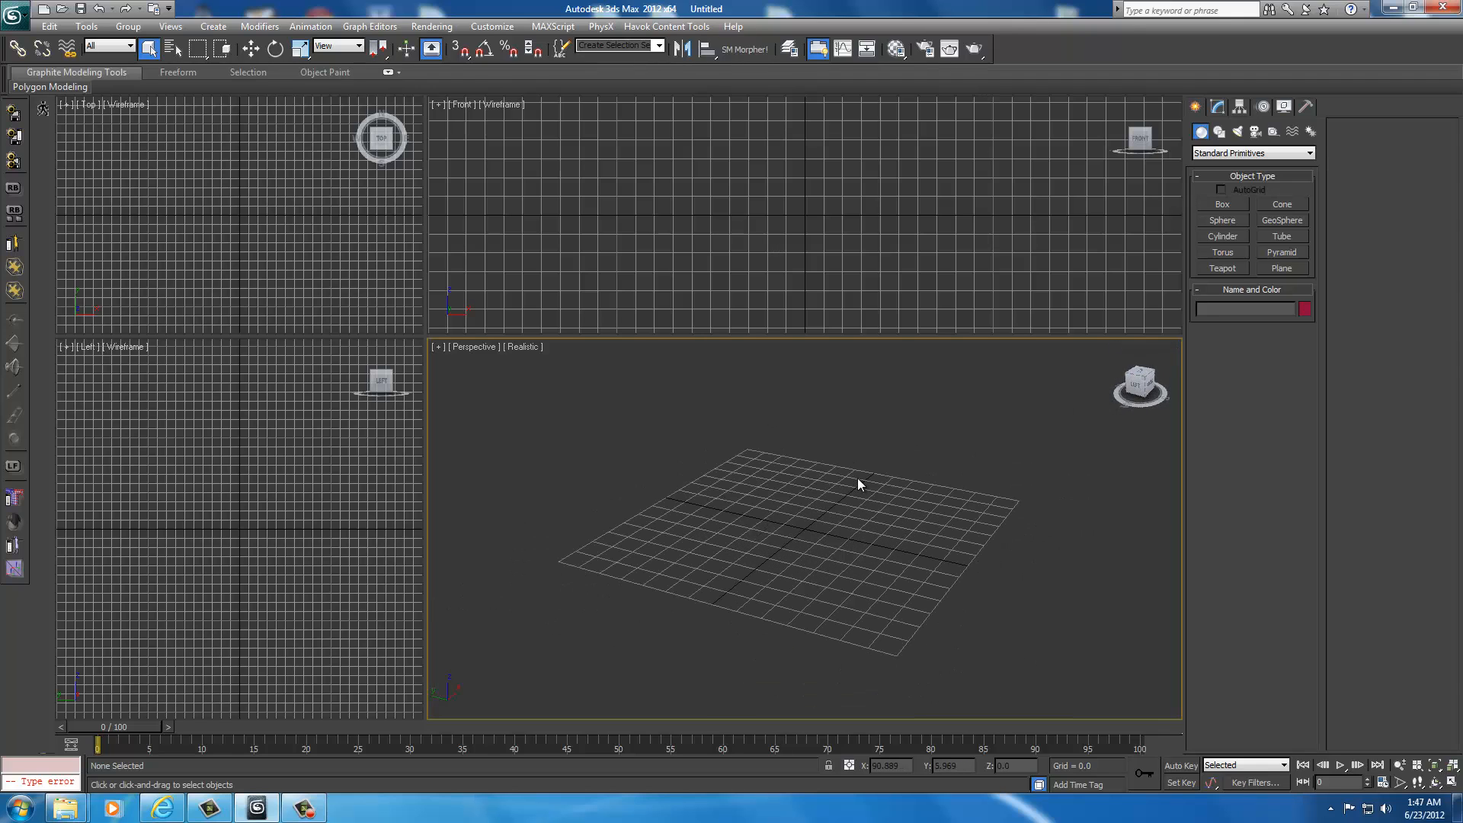
- Start a file import and browse to the UNP Custom Armors folder
left_click(15, 17)
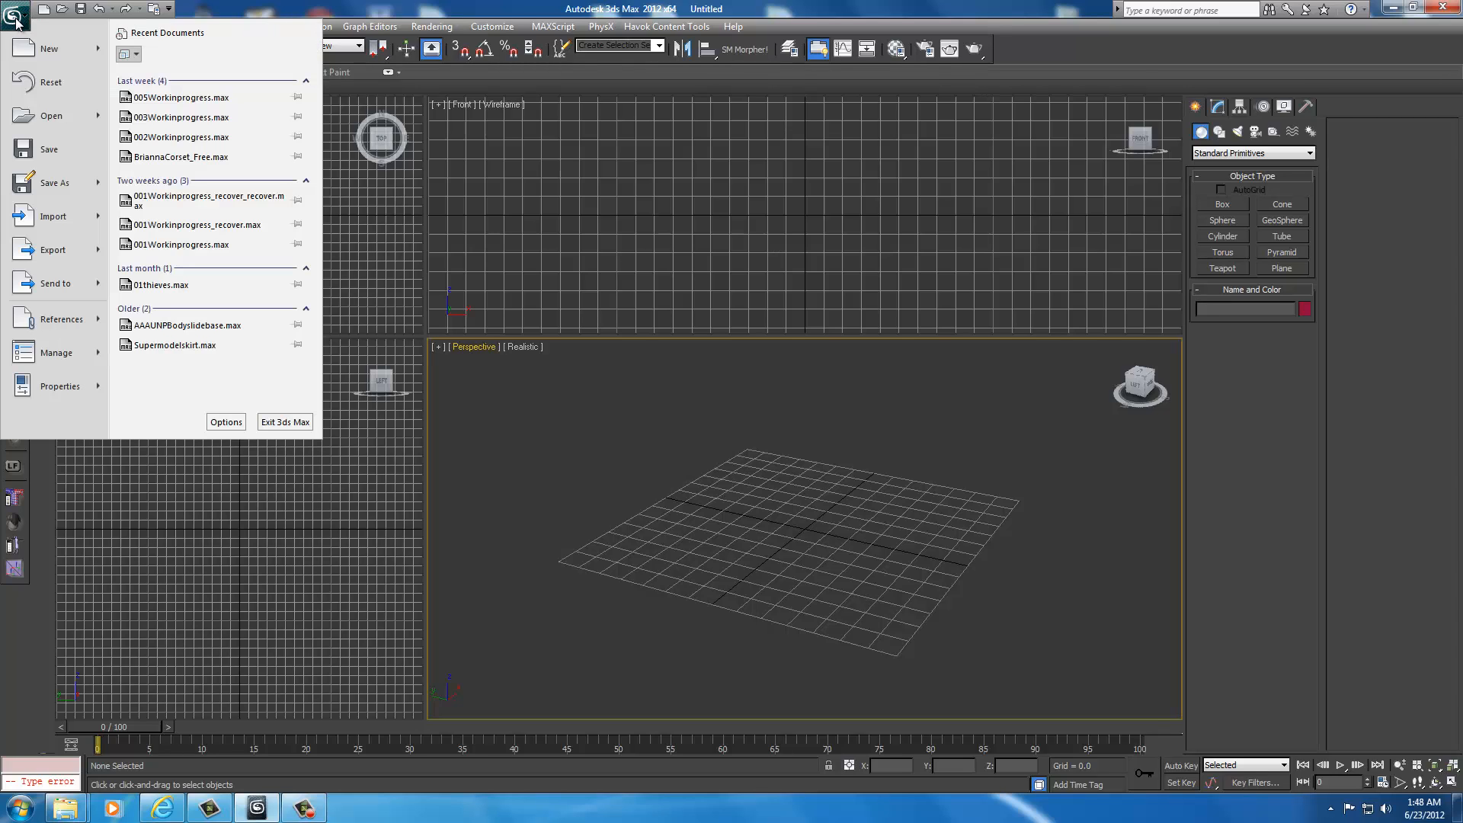
left_click(53, 225)
left_click(176, 36)
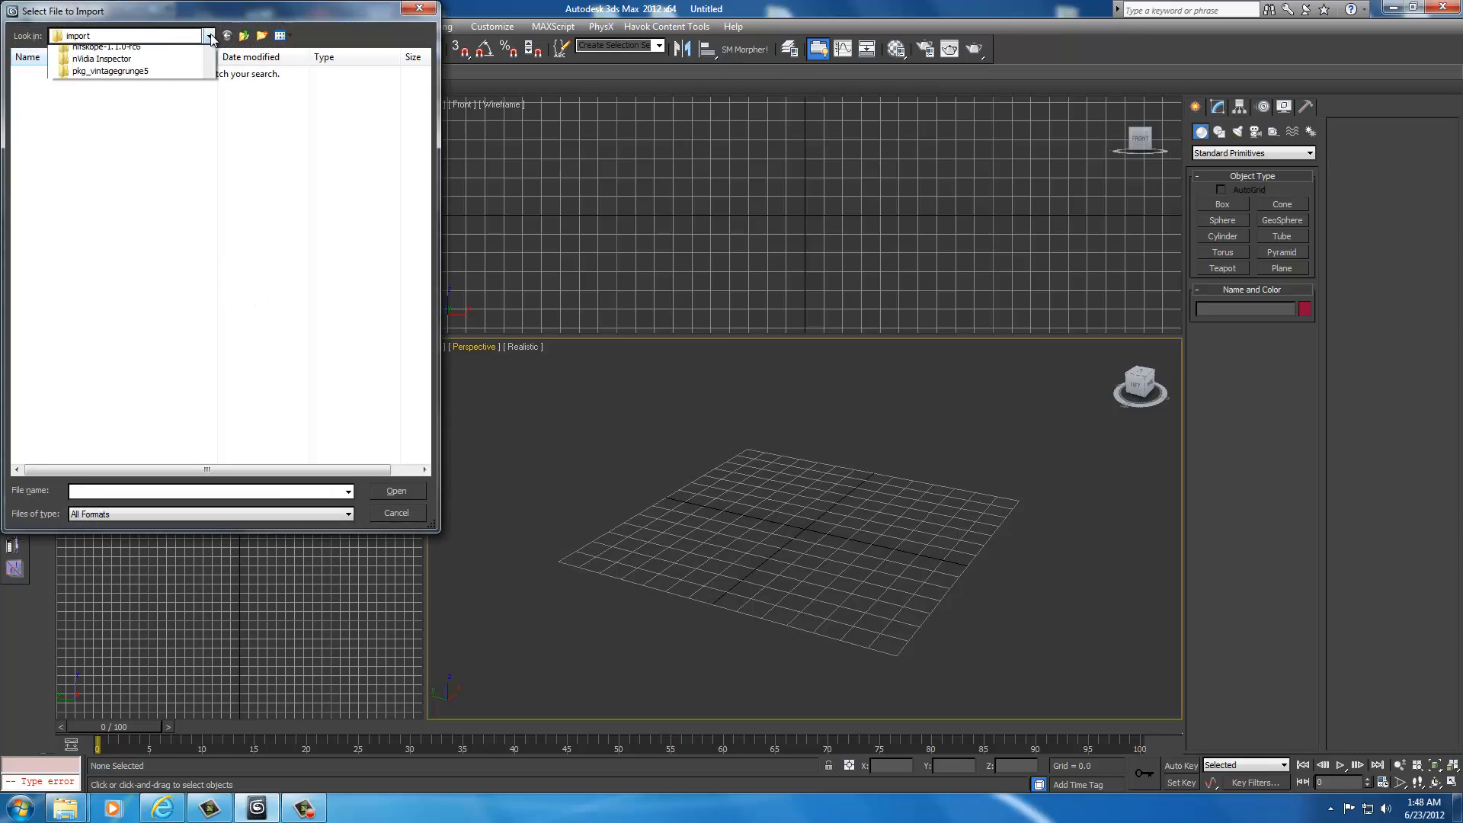
scroll(149, 217, "down", 5)
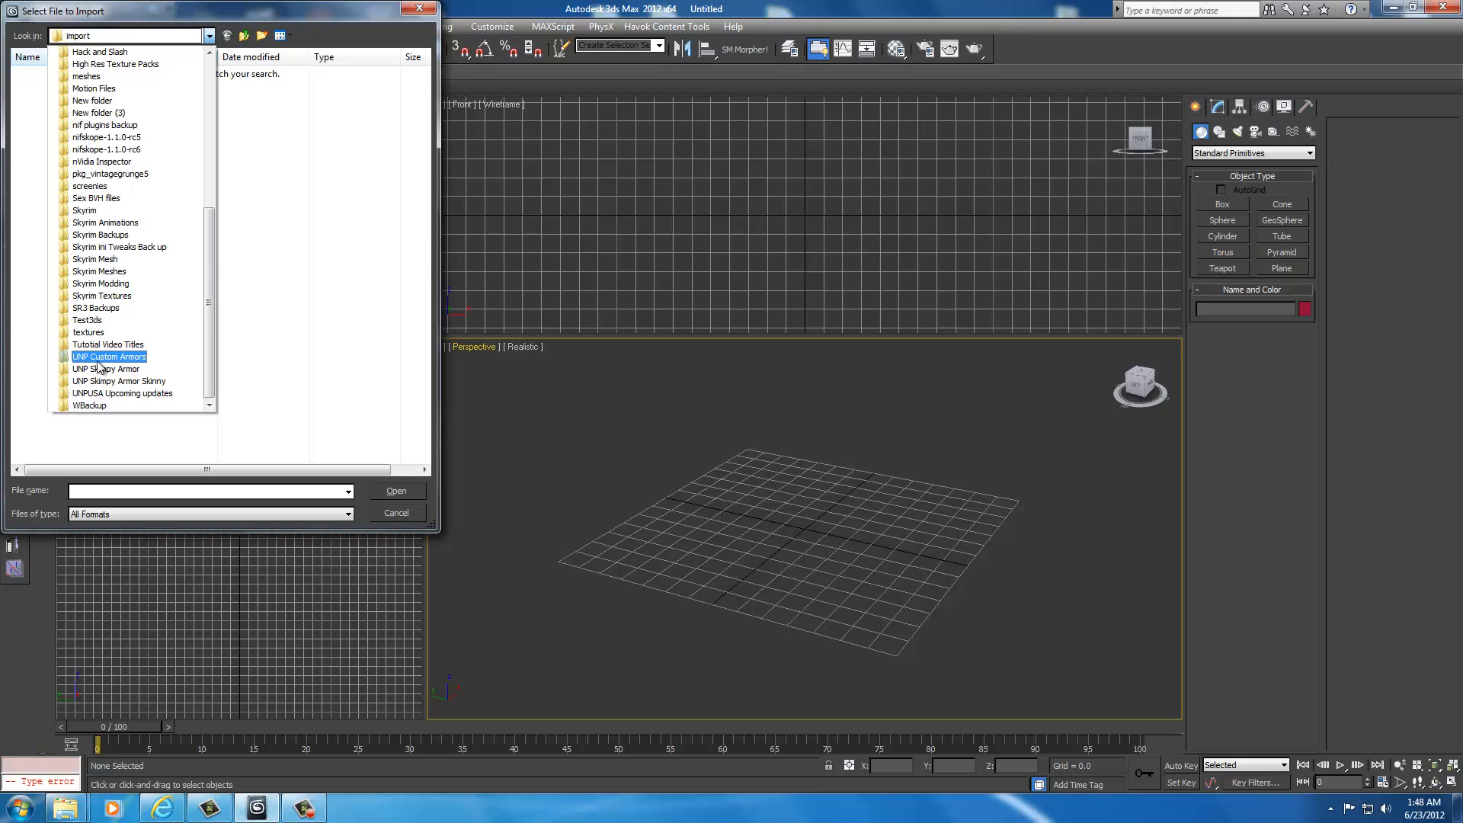
left_click(98, 359)
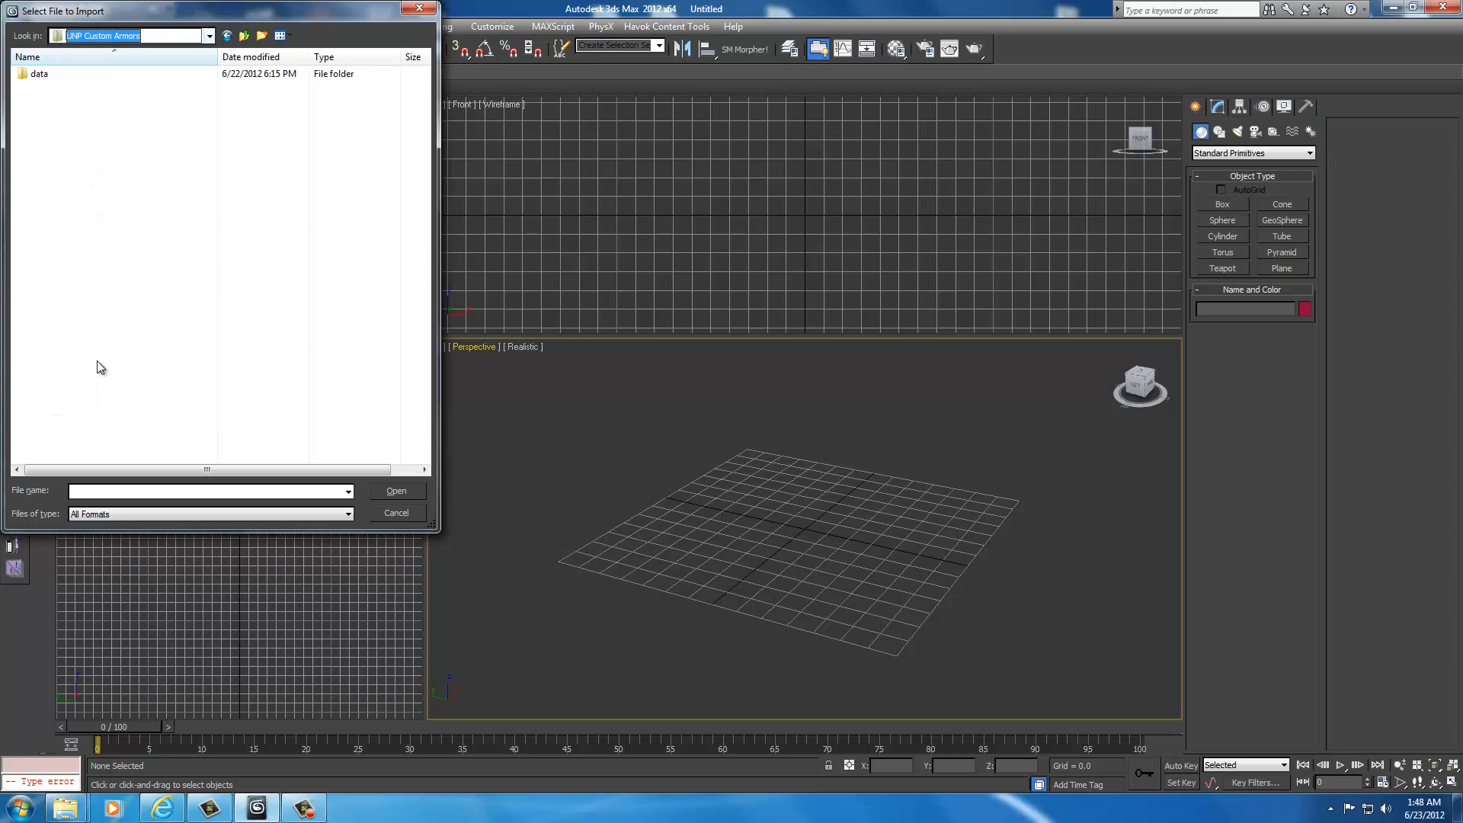
- Import cuirasslight_0 from the f folder under data, armor and hide, using the Skyrim NIF import settings with the skeleton included
double_click(54, 71)
double_click(53, 71)
double_click(53, 70)
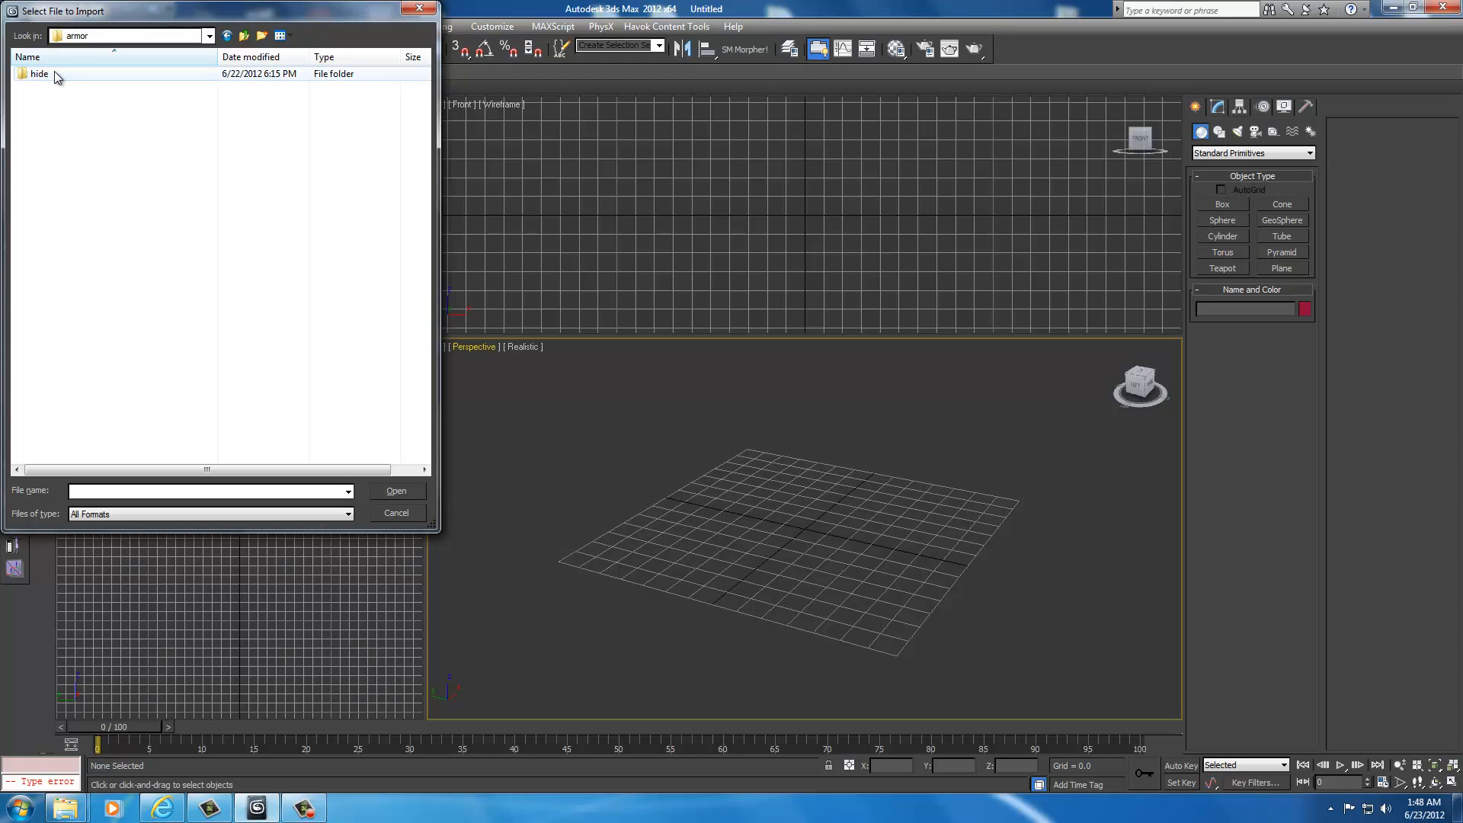
double_click(40, 73)
double_click(53, 74)
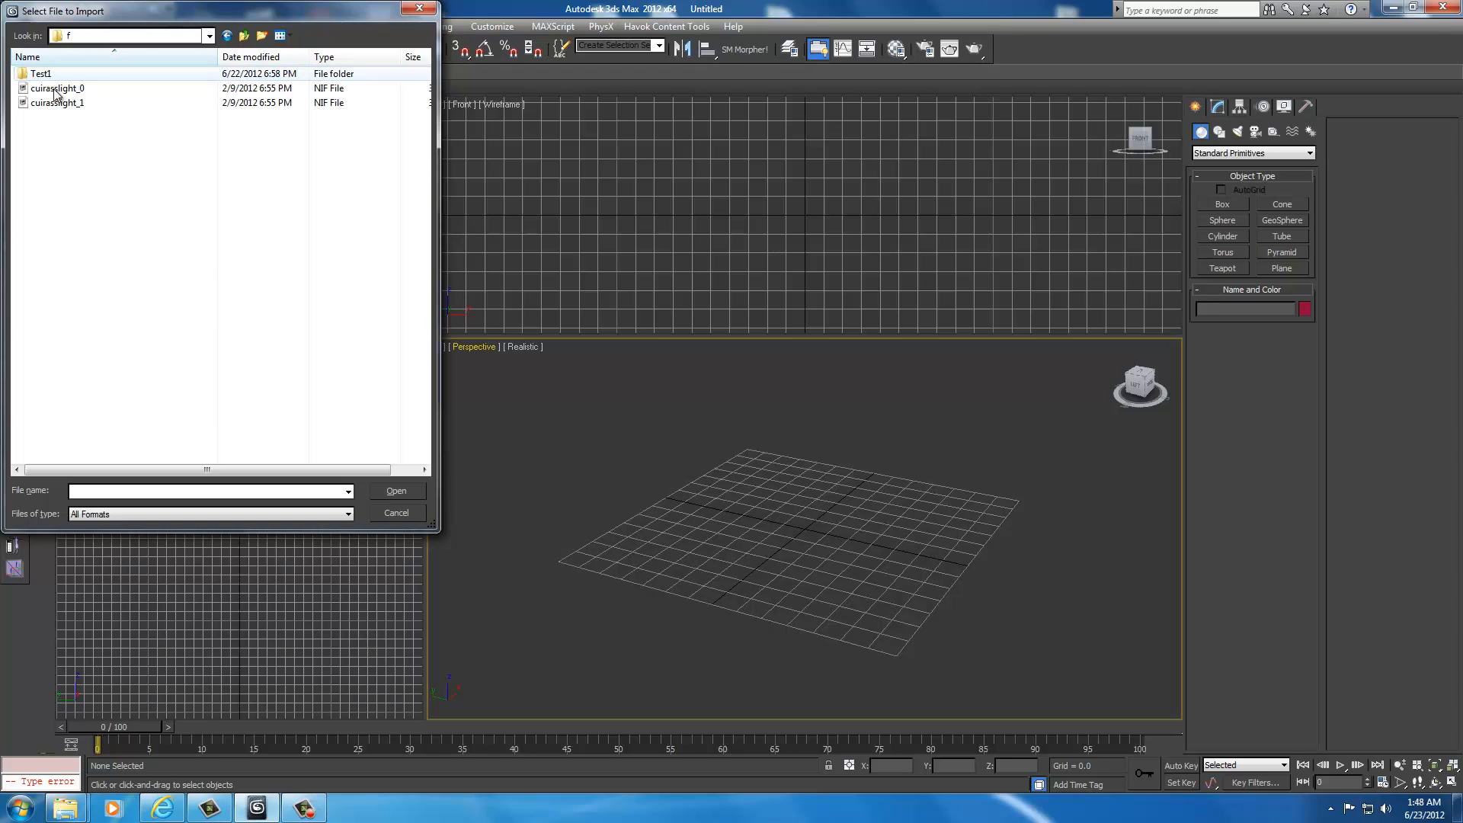
left_click(47, 90)
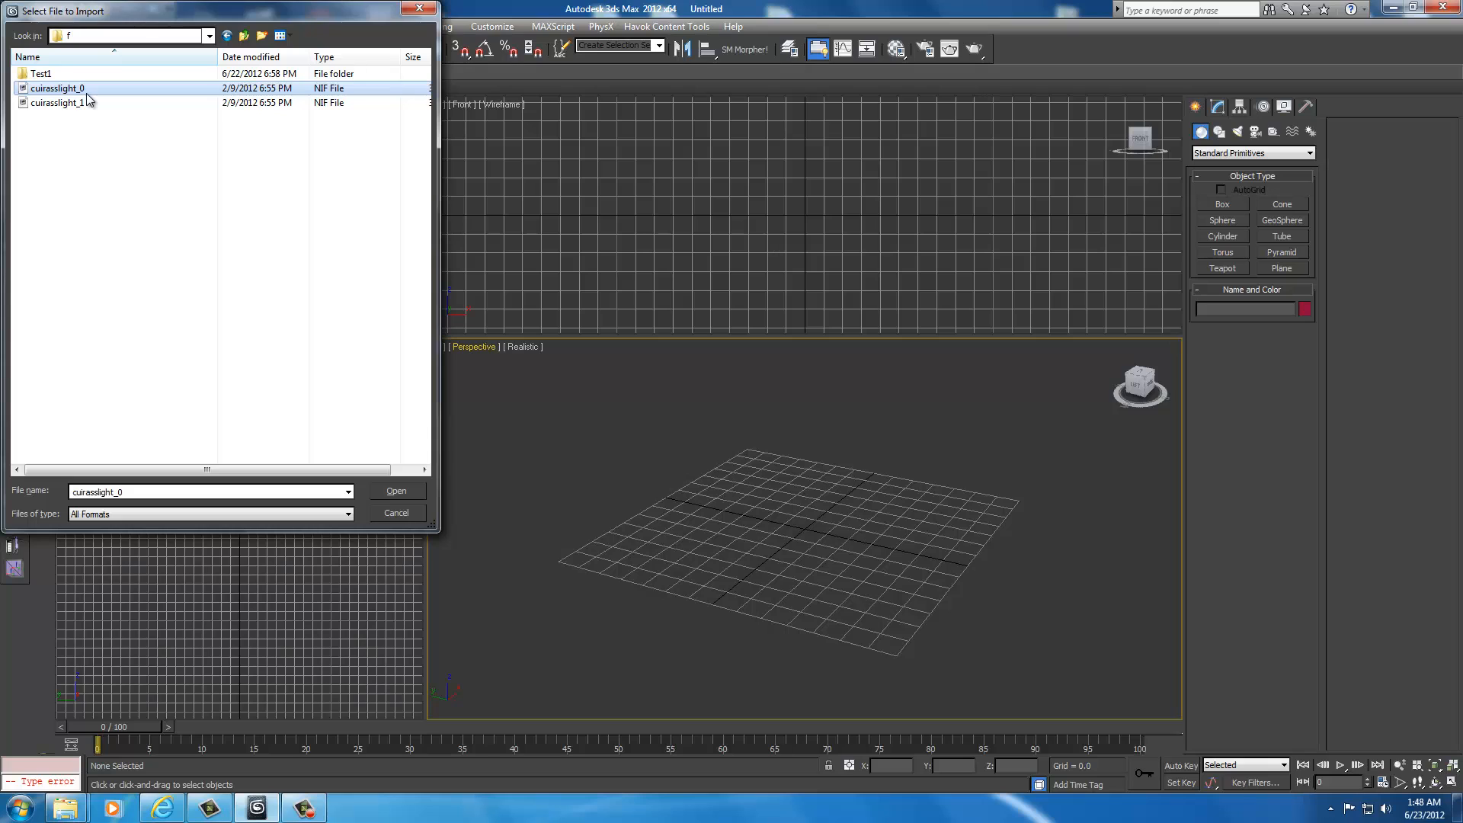
left_click(394, 491)
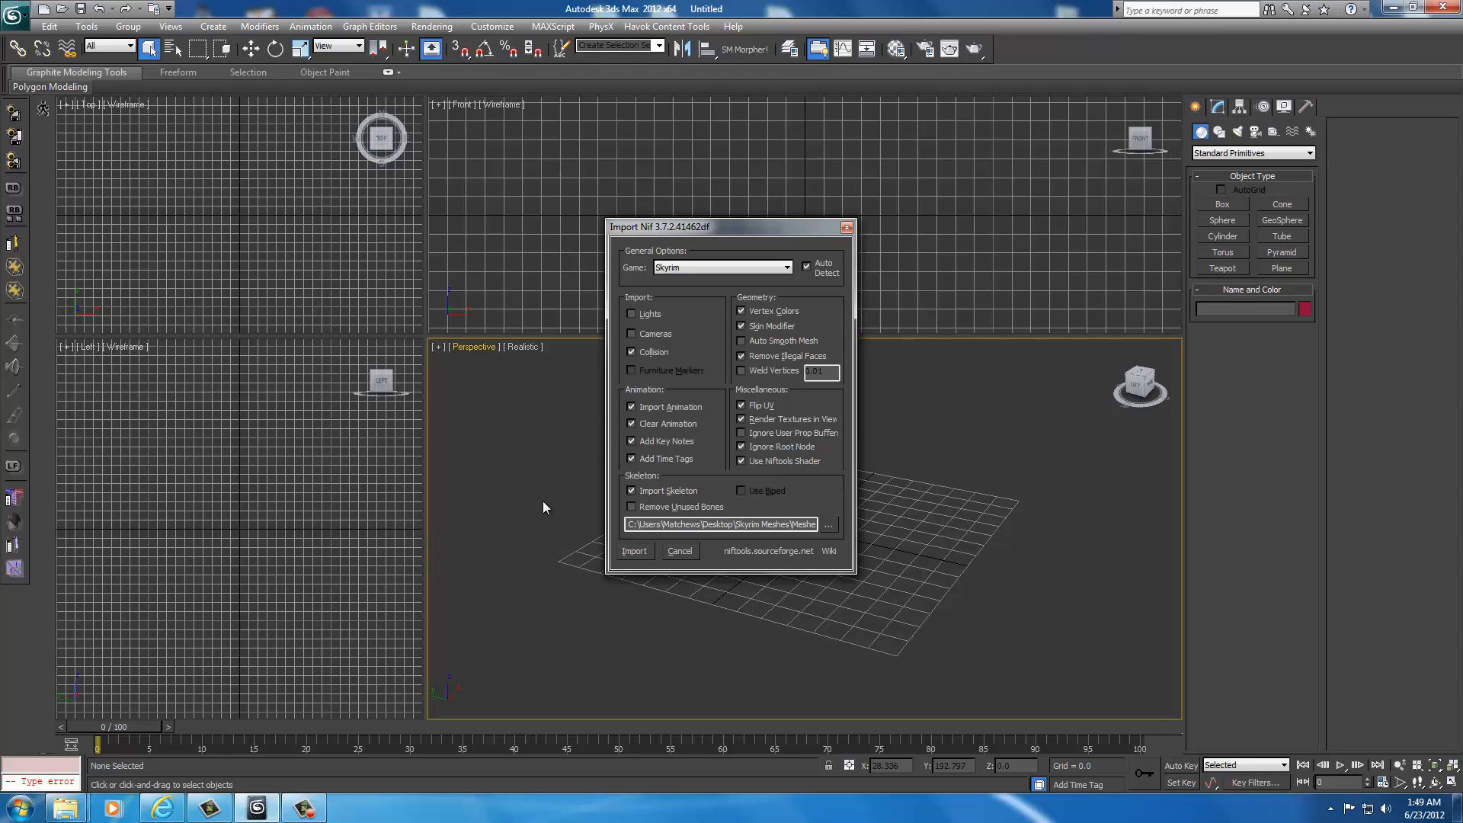
left_click(634, 552)
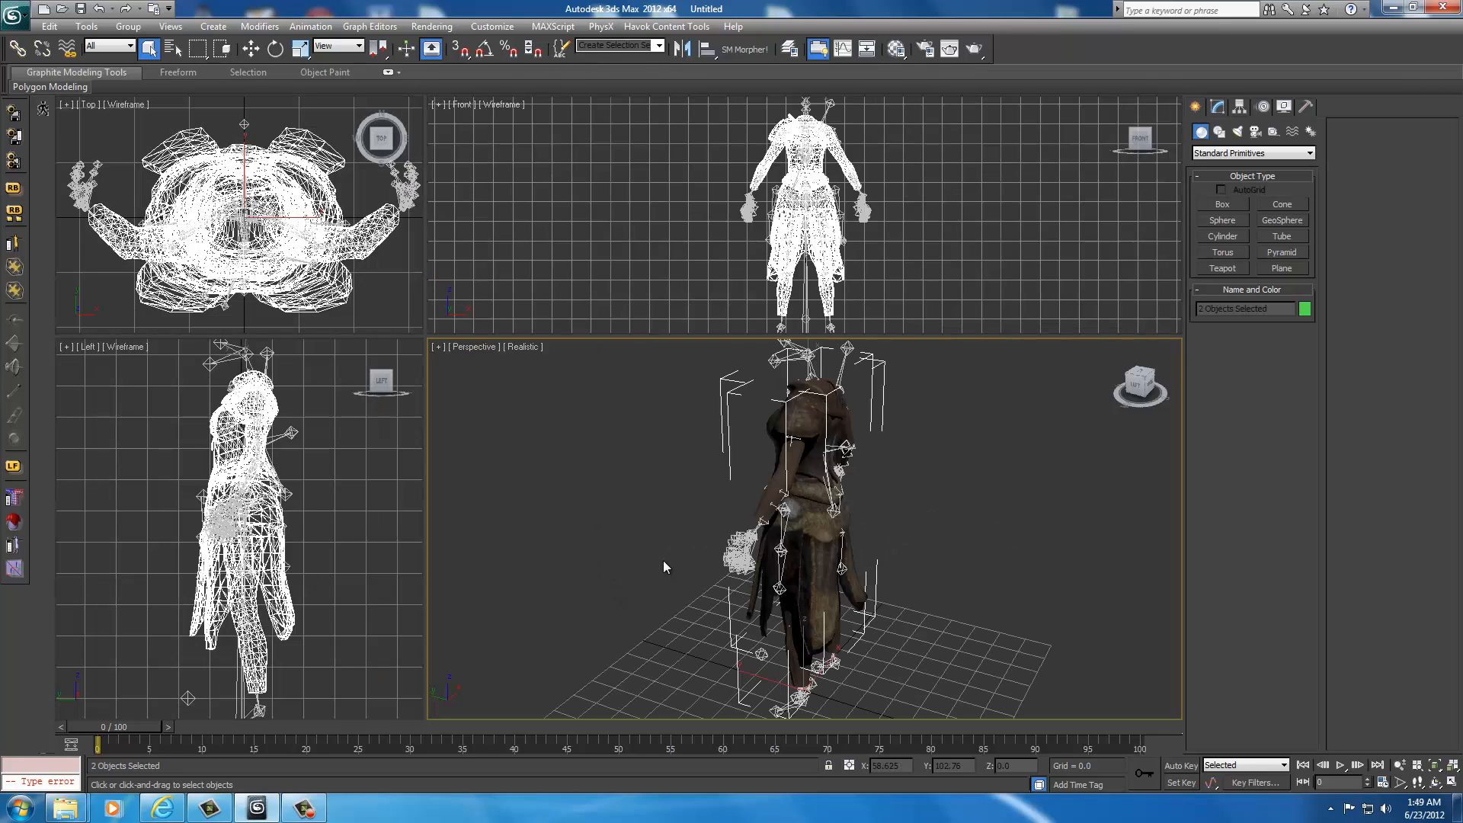
- Face the imported armor from its laced front in the perspective view and deselect both meshes
left_click(1139, 388)
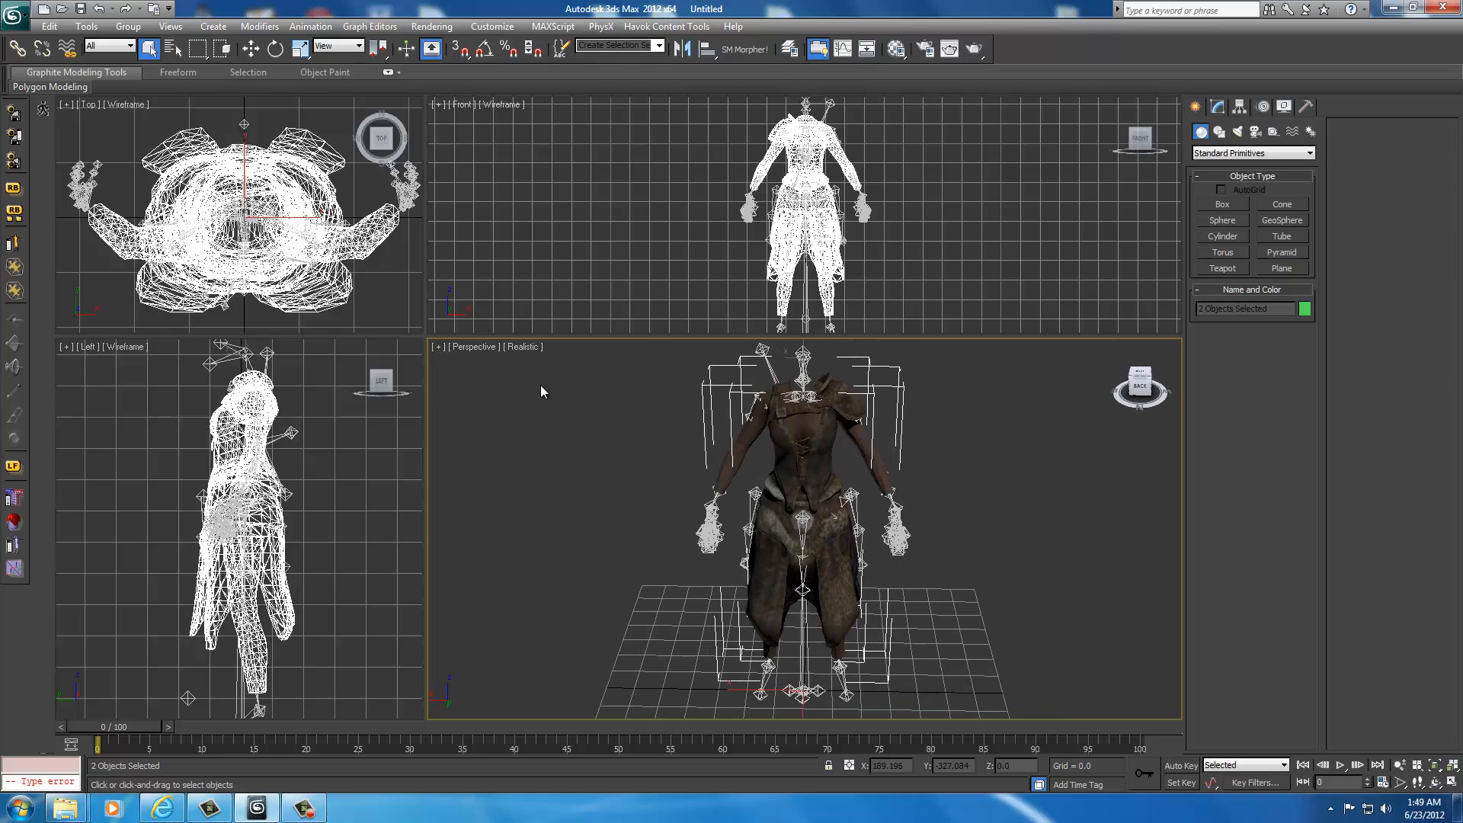
middle_click_drag(540, 385, 440, 381, "alt")
left_click_drag(441, 381, 1160, 380)
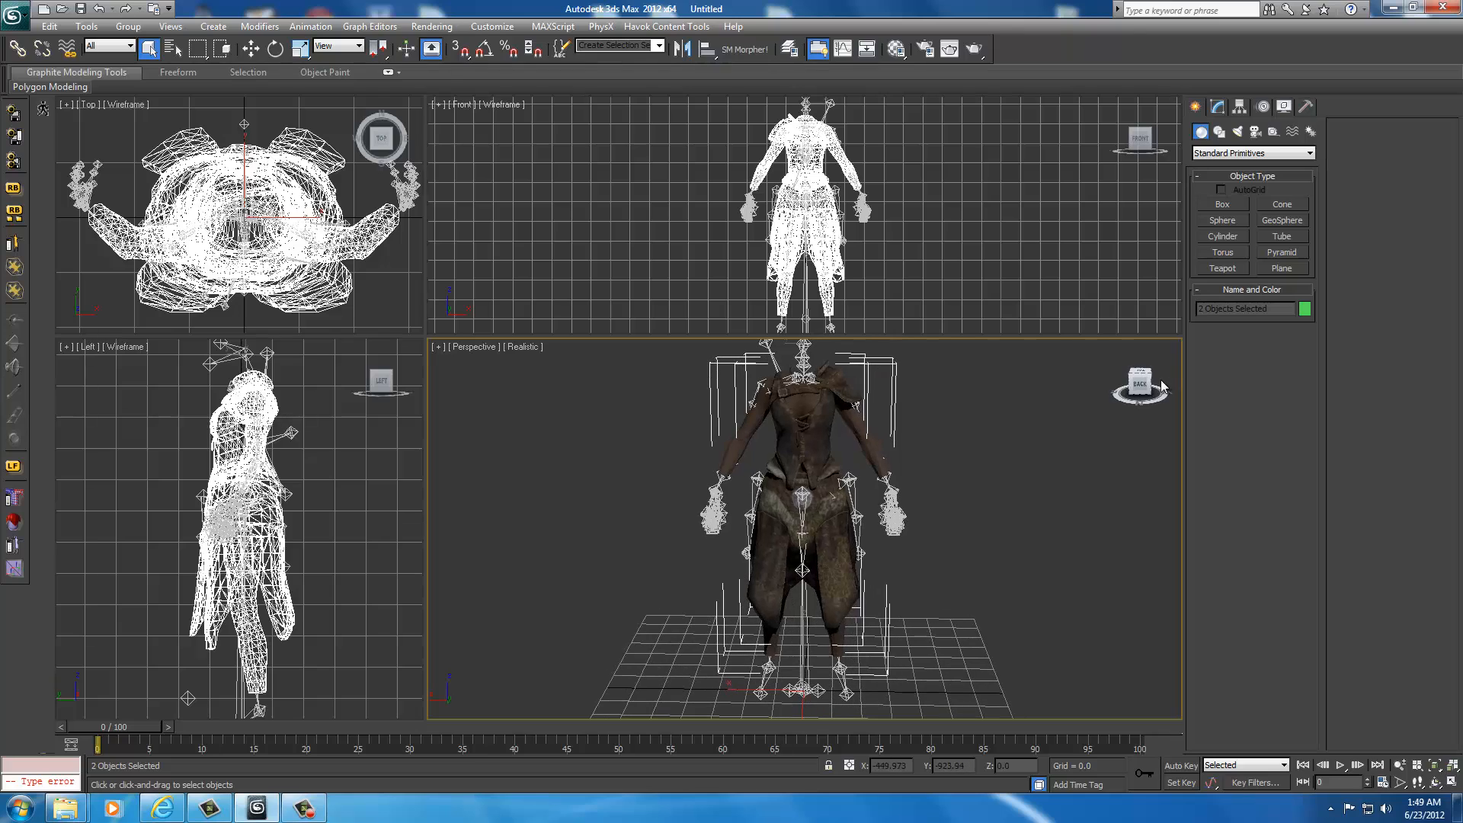
left_click(967, 456)
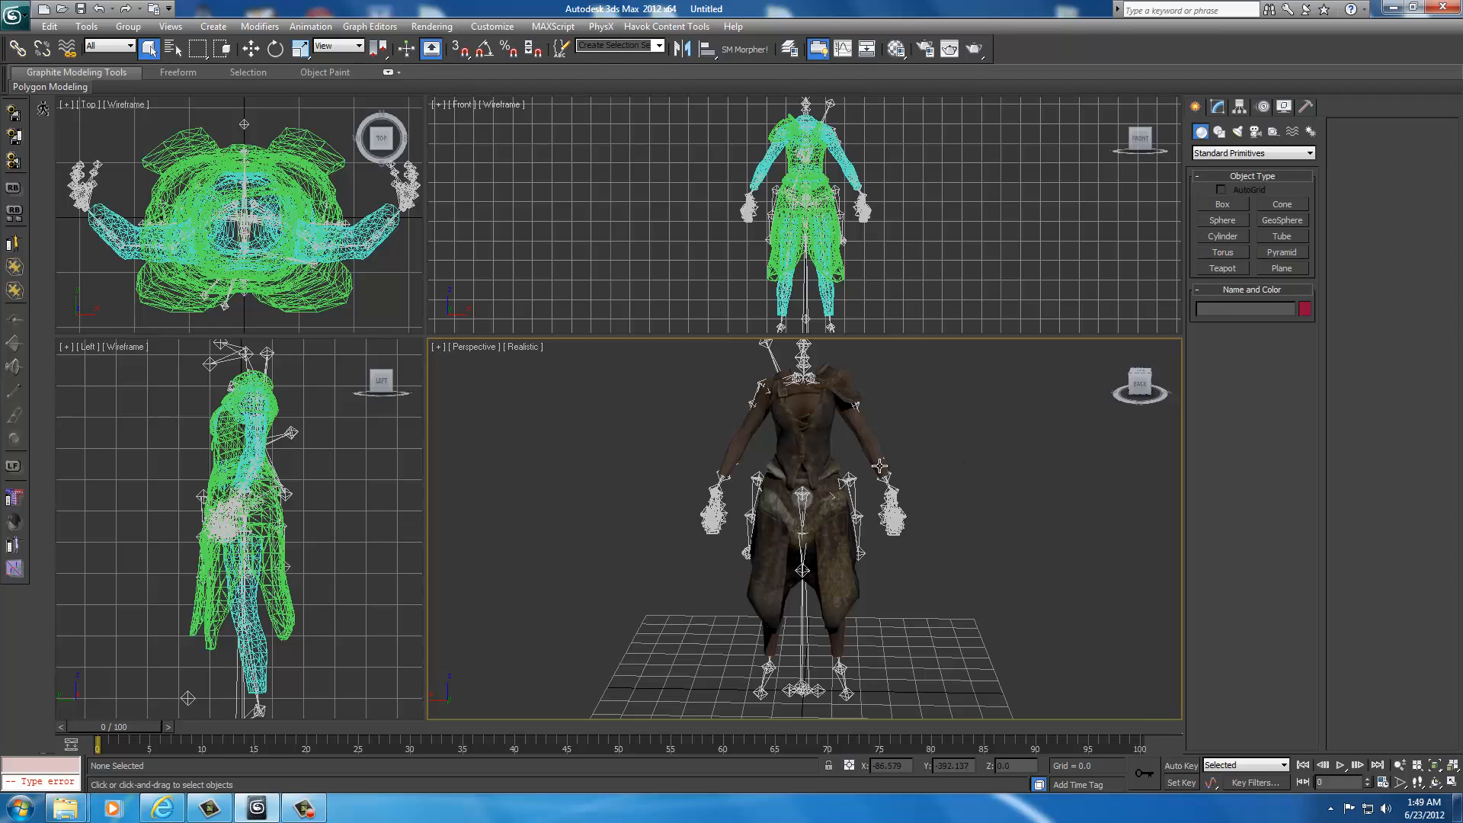
- Examine the imported female underwear body and the light cuirass as separate meshes by selecting each in turn
left_click(729, 451)
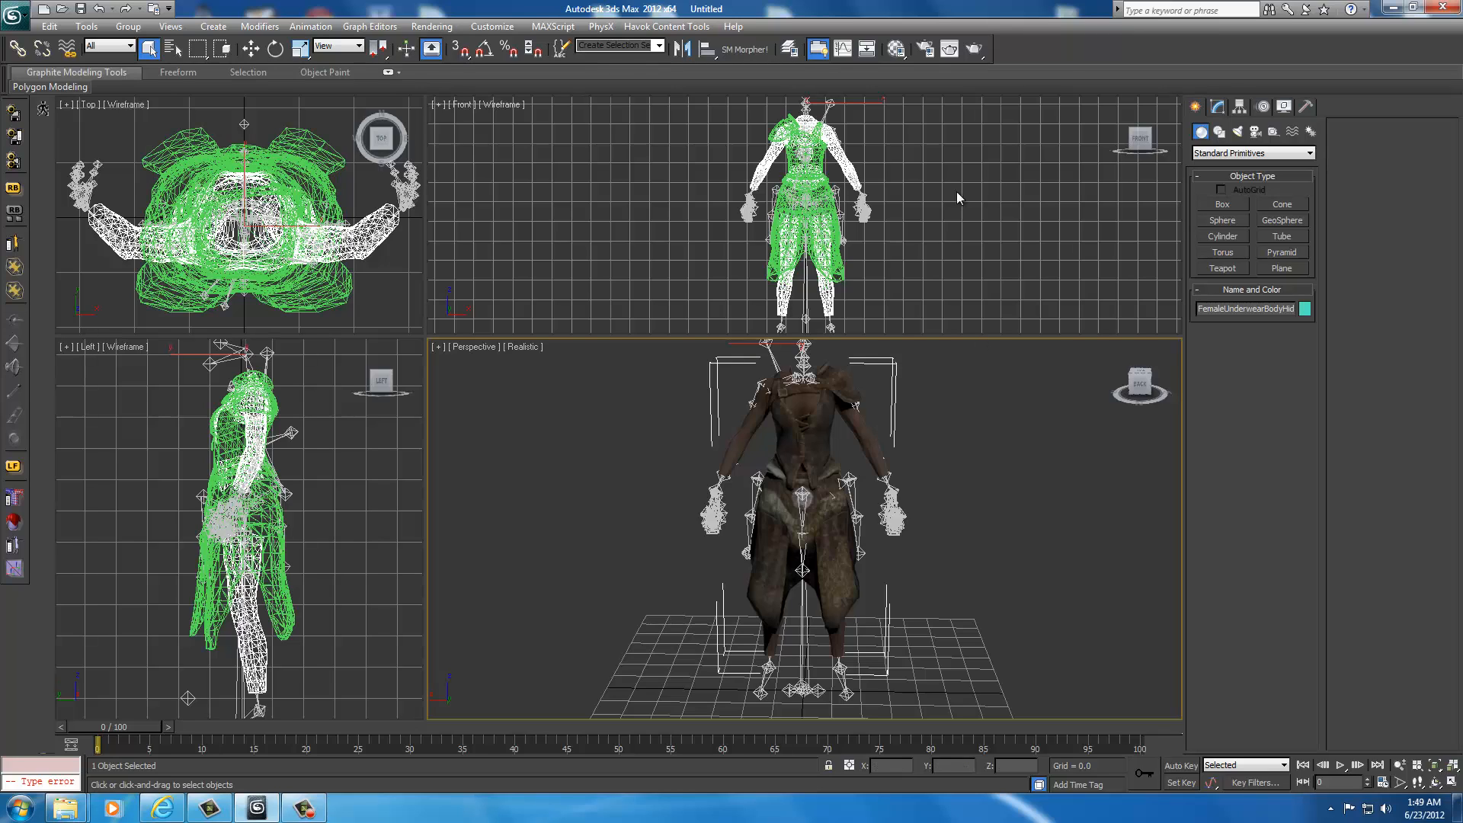
middle_click_drag(930, 221, 933, 243)
scroll(932, 243, "up", 5)
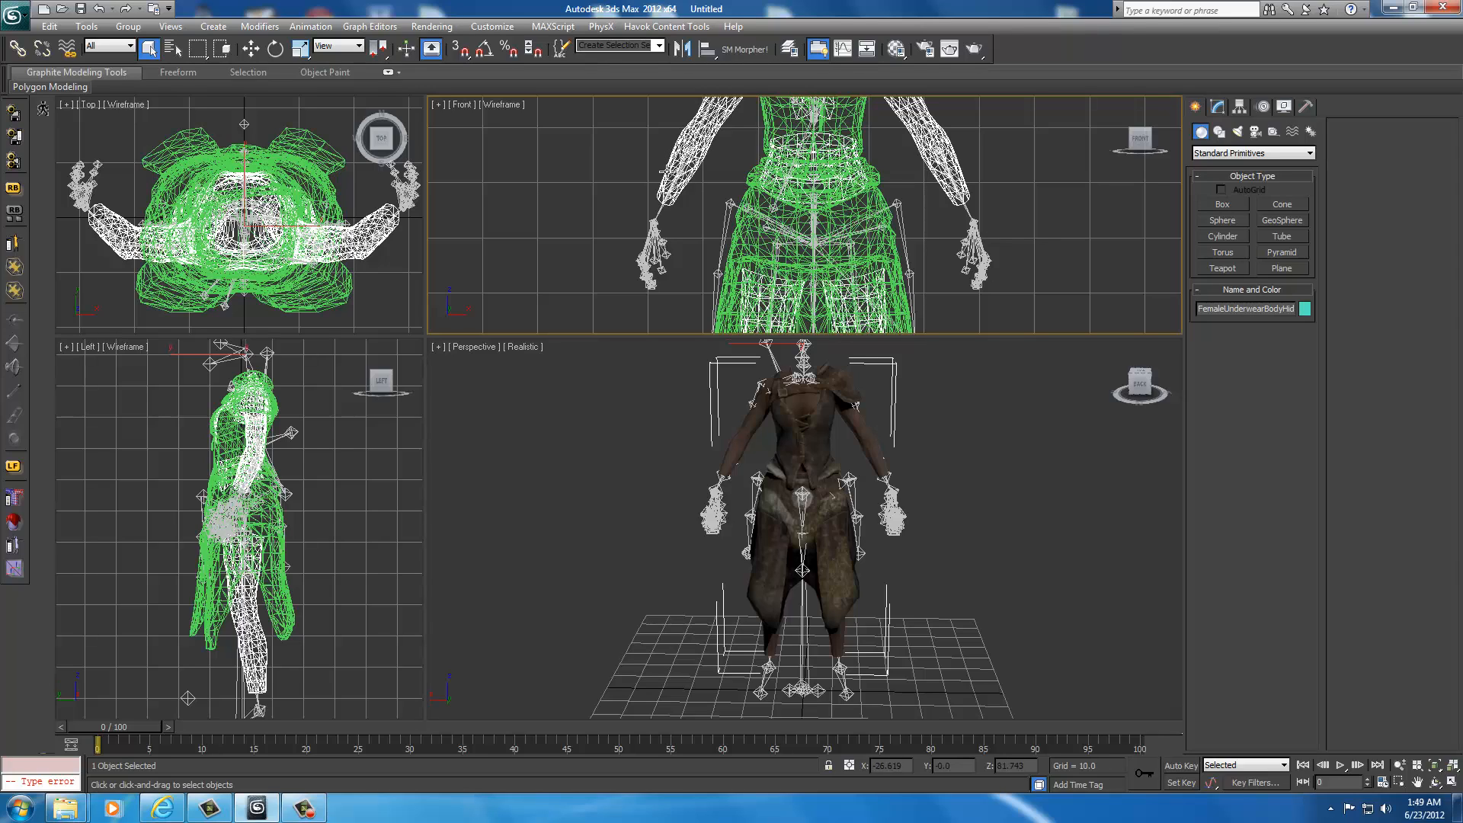
left_click(639, 496)
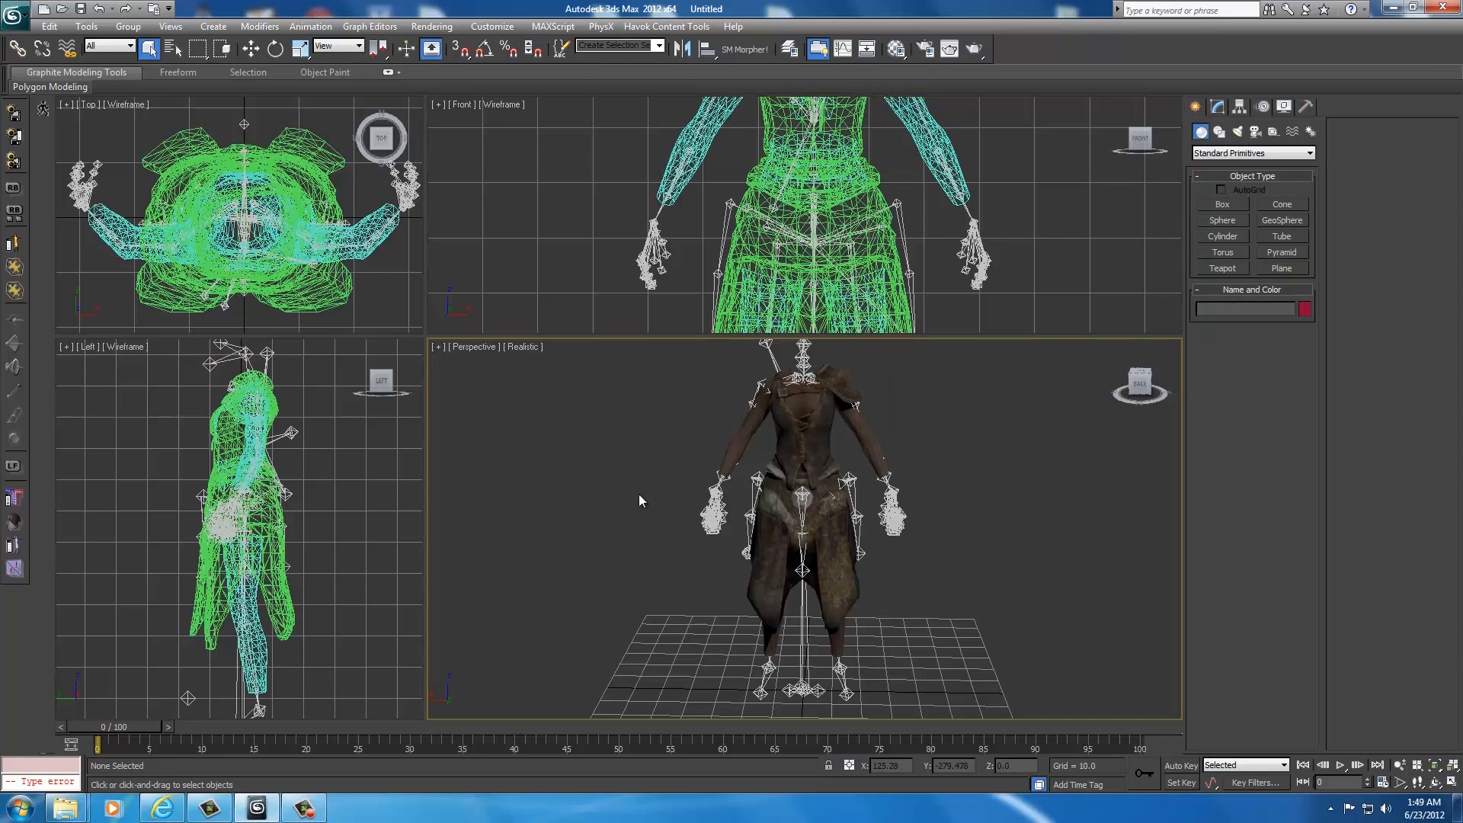
left_click(736, 443)
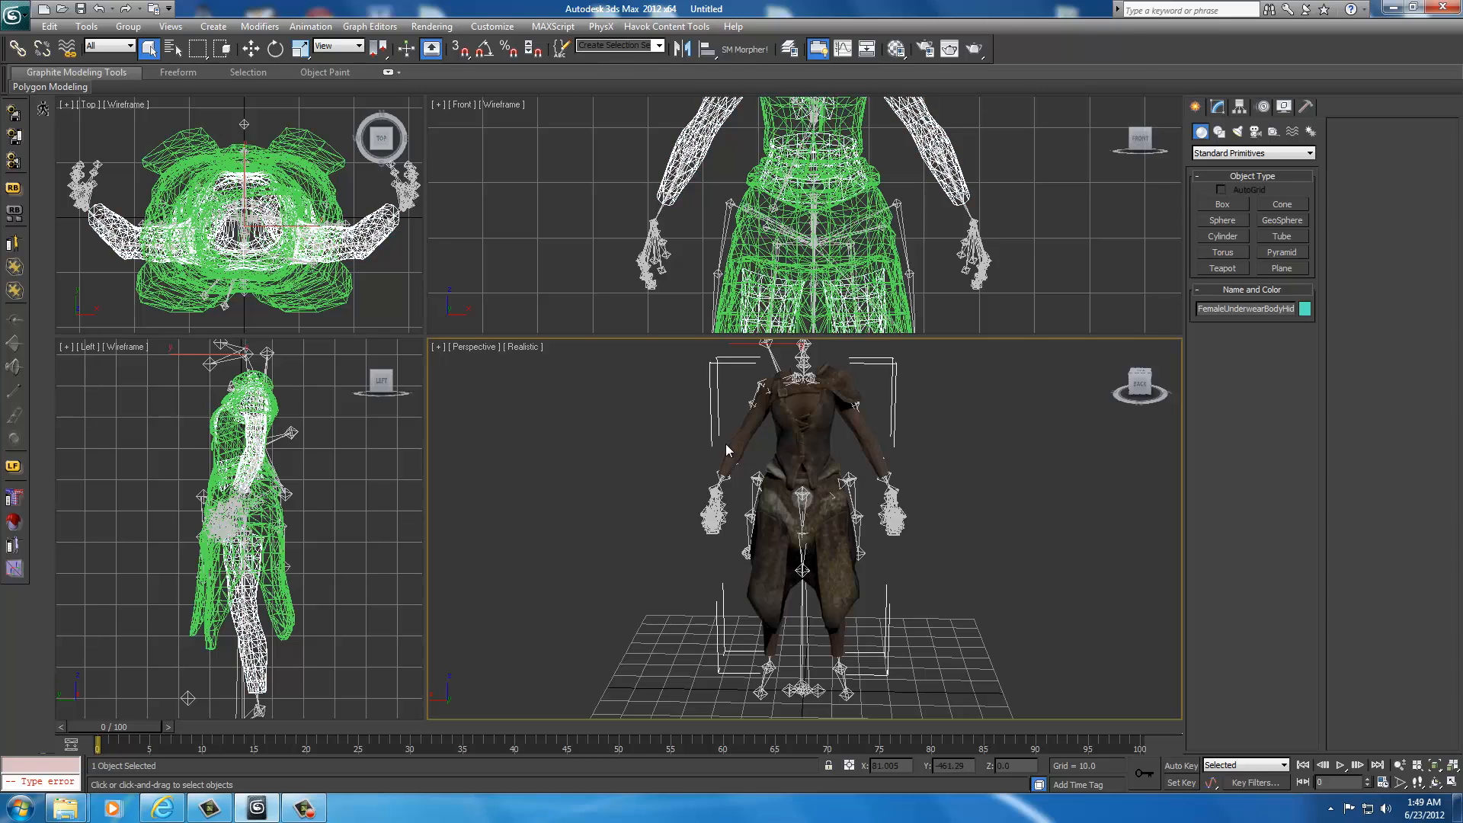
left_click(810, 442)
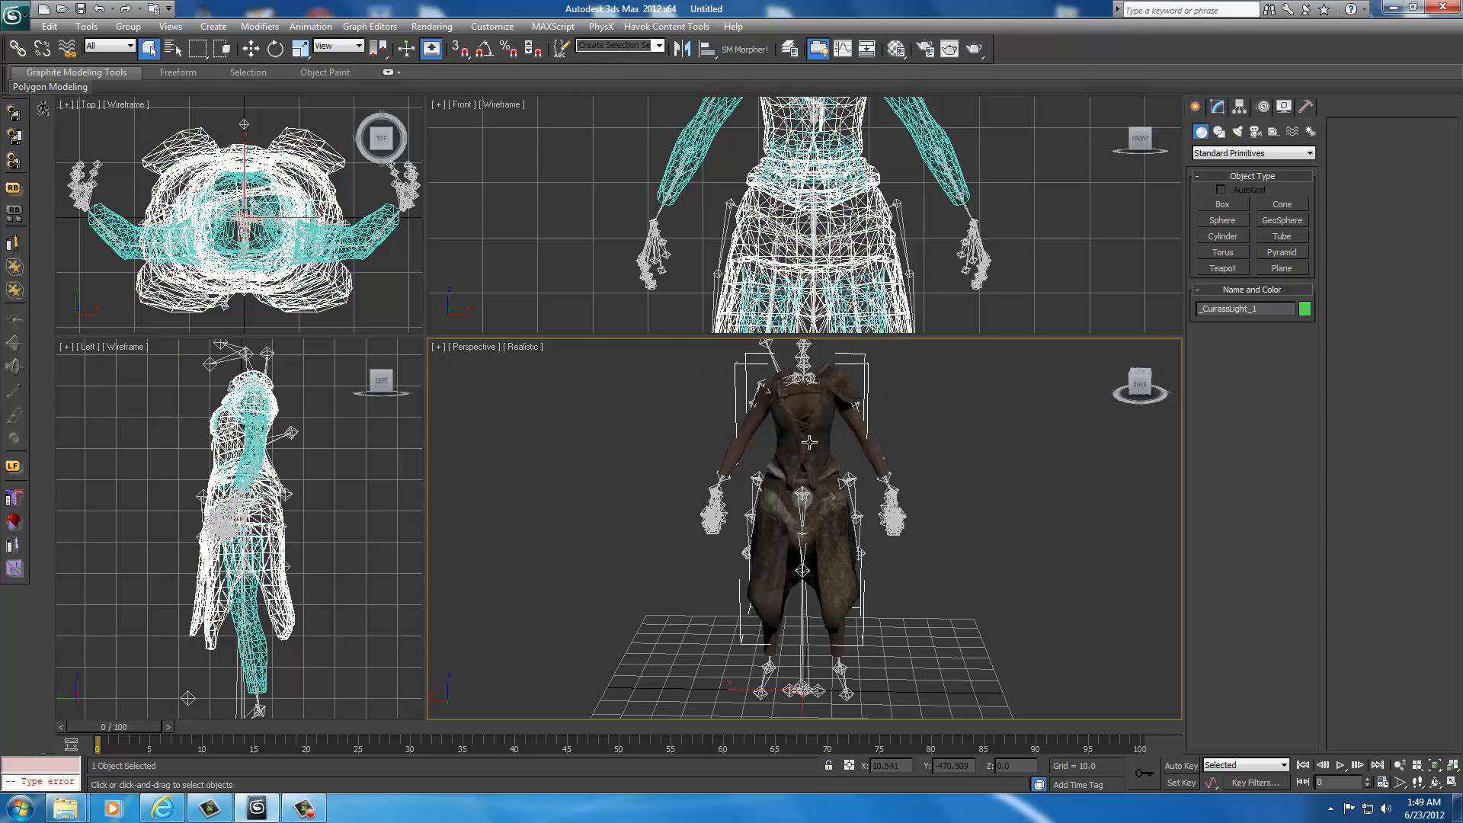
left_click(730, 445)
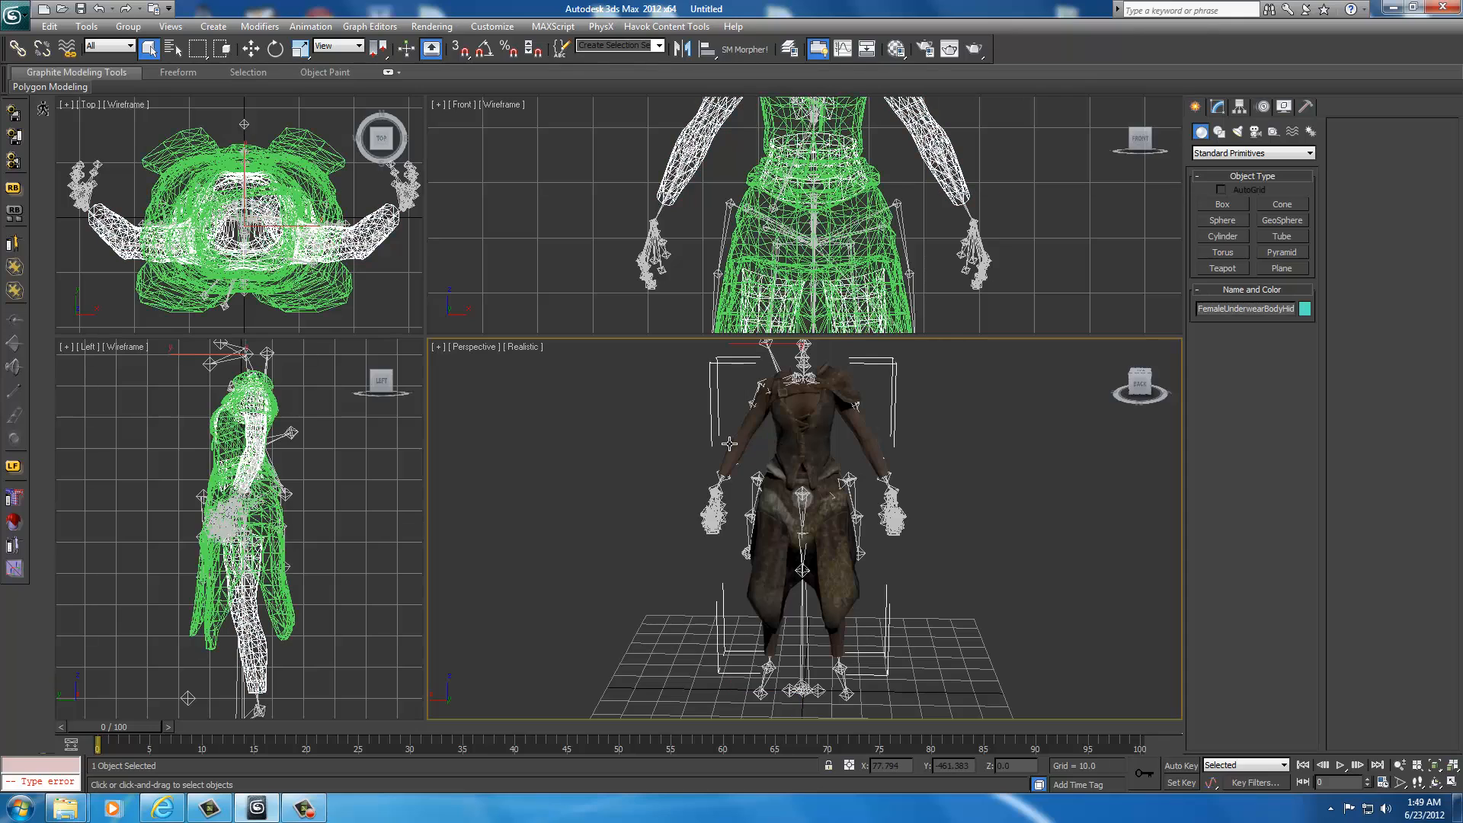
left_click(805, 441)
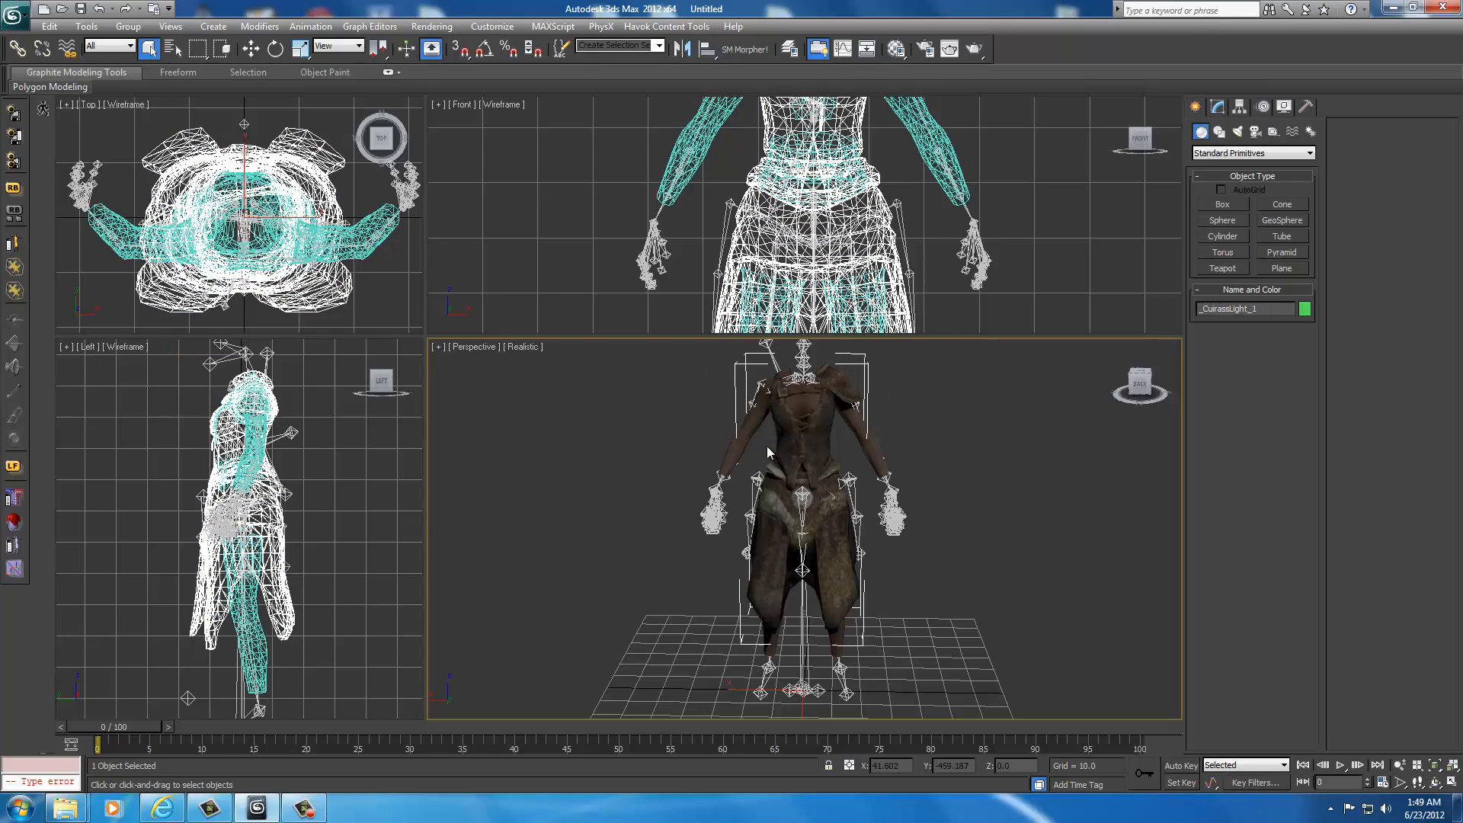
left_click(732, 452)
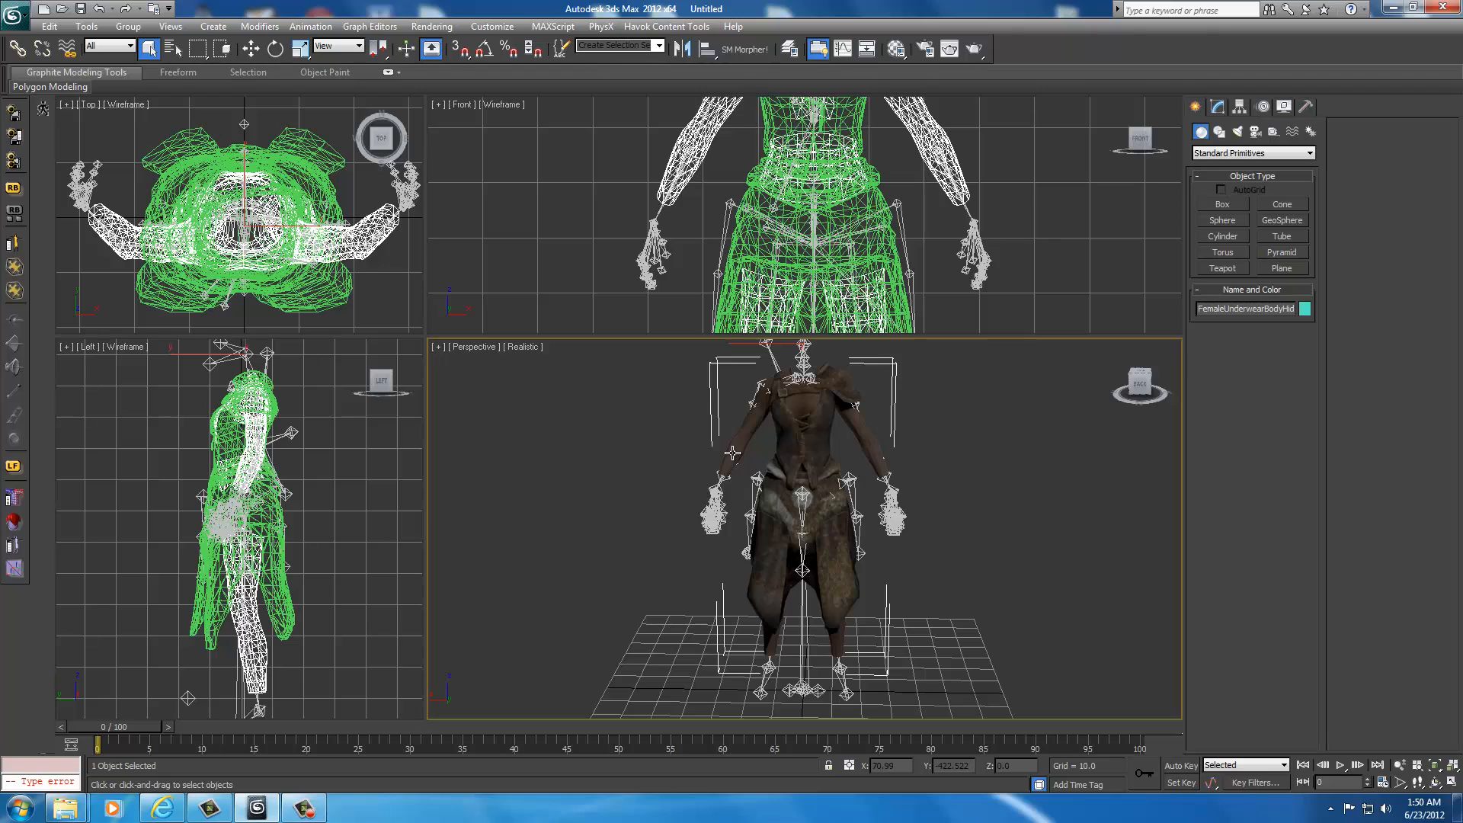
mouse_move(647, 455)
middle_mouse_down()
mouse_move(649, 503)
mouse_move(646, 465)
middle_mouse_up()
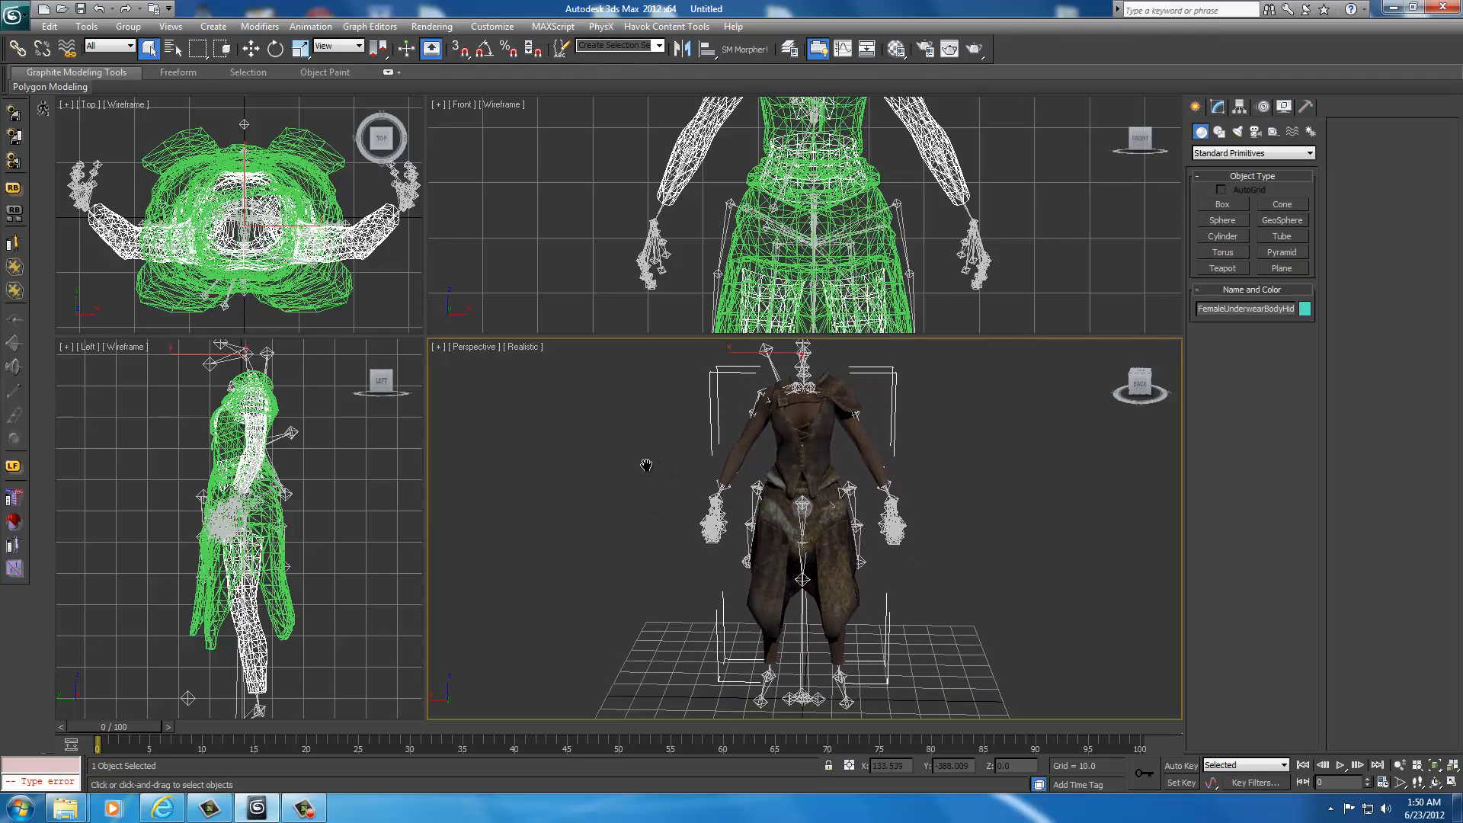
- Examine the hide cuirass on its original body from the laced front and from an angled view
scroll(646, 465, "up", 2)
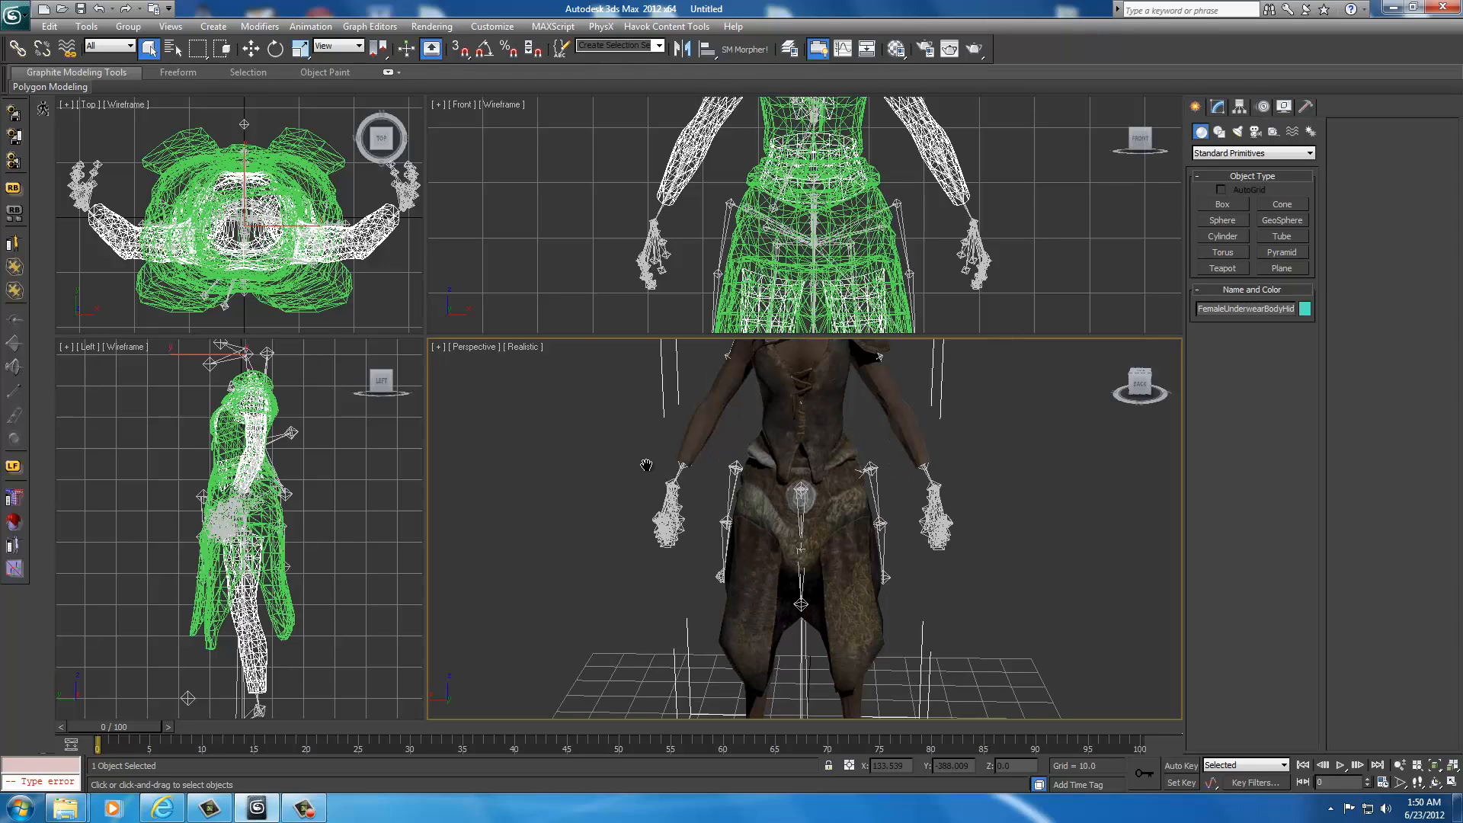
scroll(646, 465, "down", 3)
scroll(646, 463, "up", 3)
middle_click_drag(639, 454, 634, 499)
scroll(633, 497, "down", 3)
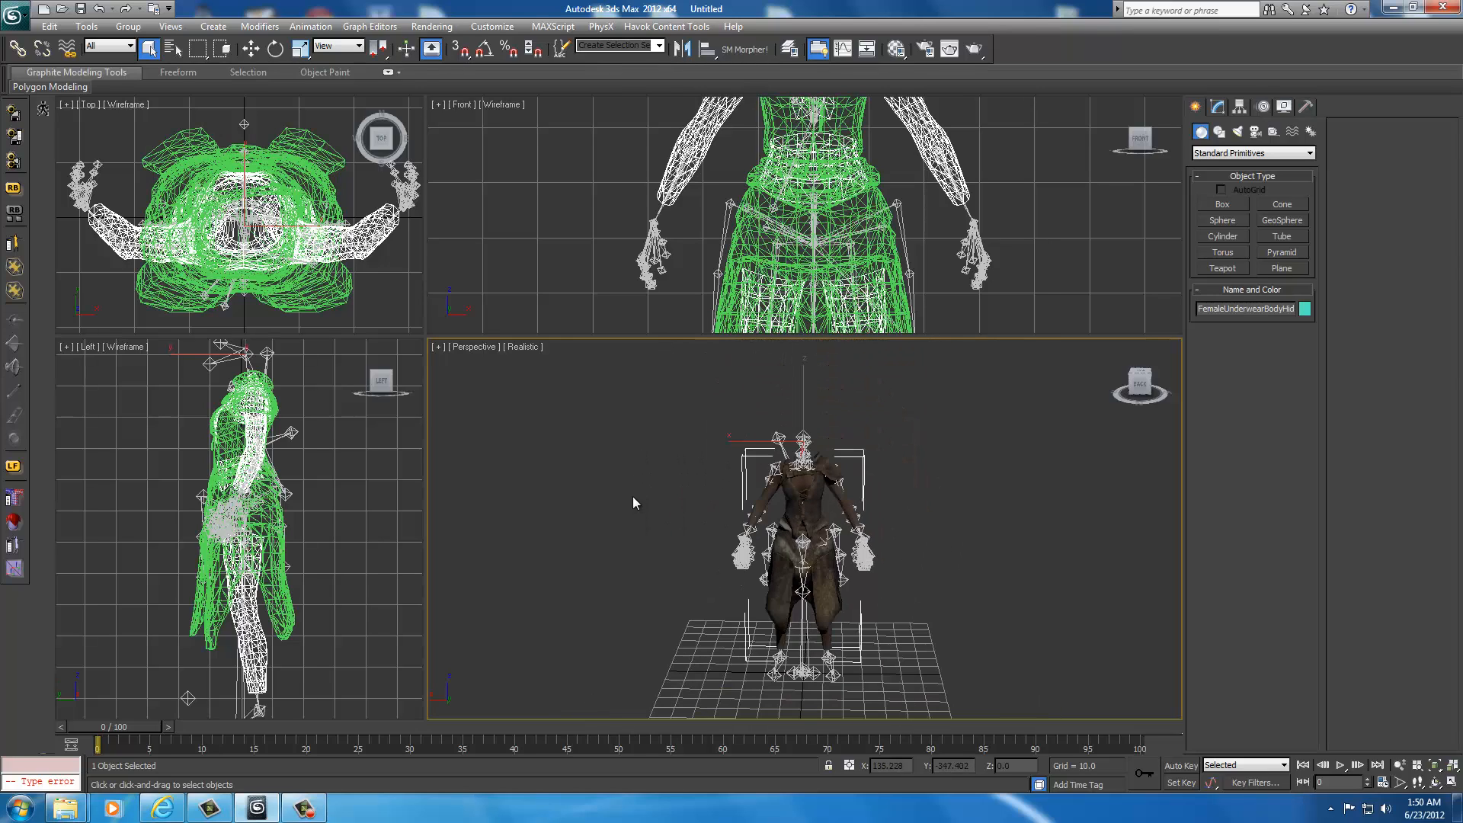
scroll(633, 497, "up", 2)
scroll(633, 497, "up", 2)
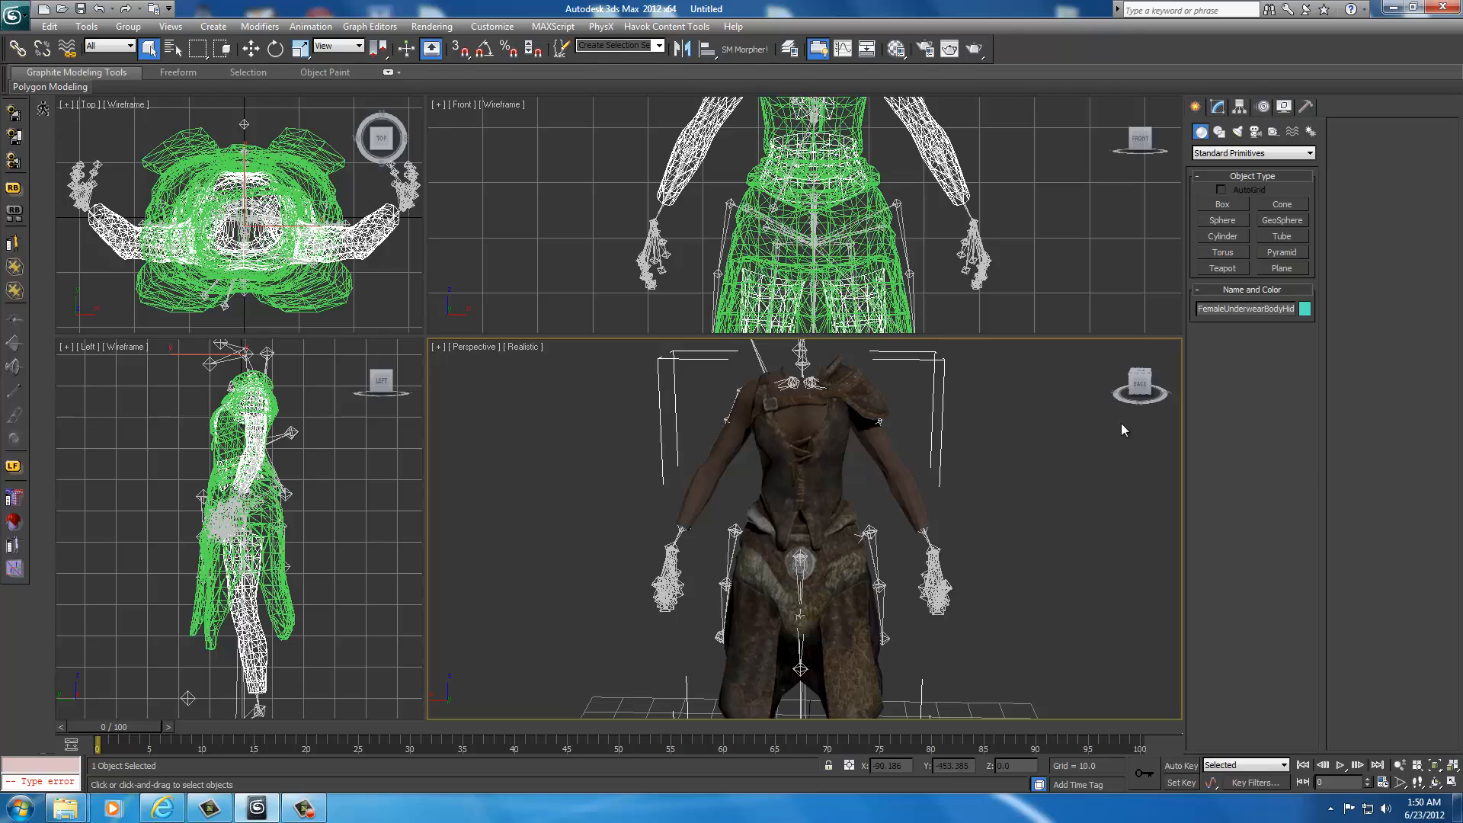
mouse_move(1139, 387)
left_mouse_down()
mouse_move(632, 385)
mouse_move(1140, 398)
left_mouse_up()
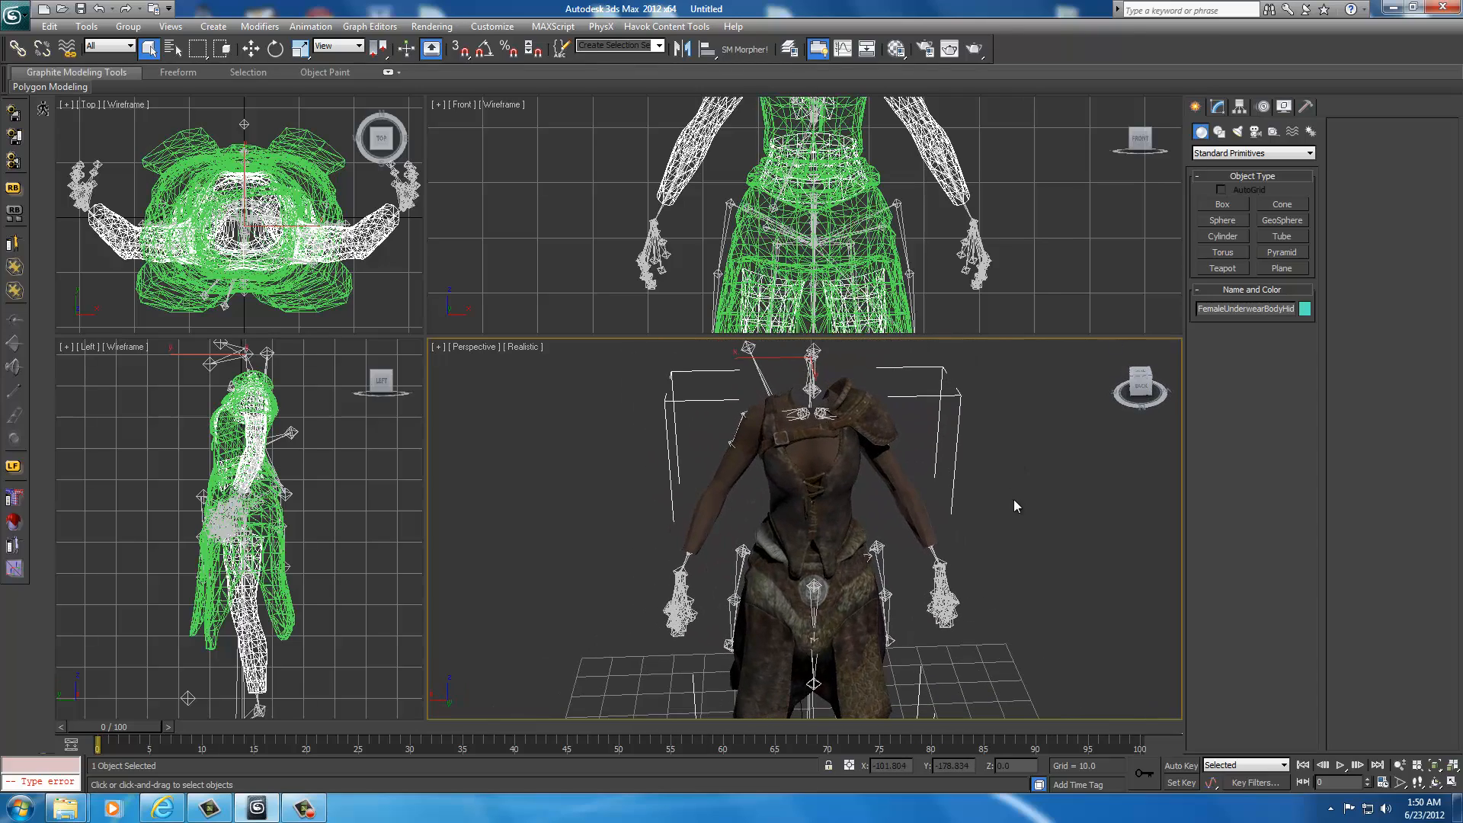
middle_click_drag(1016, 502, 1006, 458)
scroll(963, 466, "down", 4)
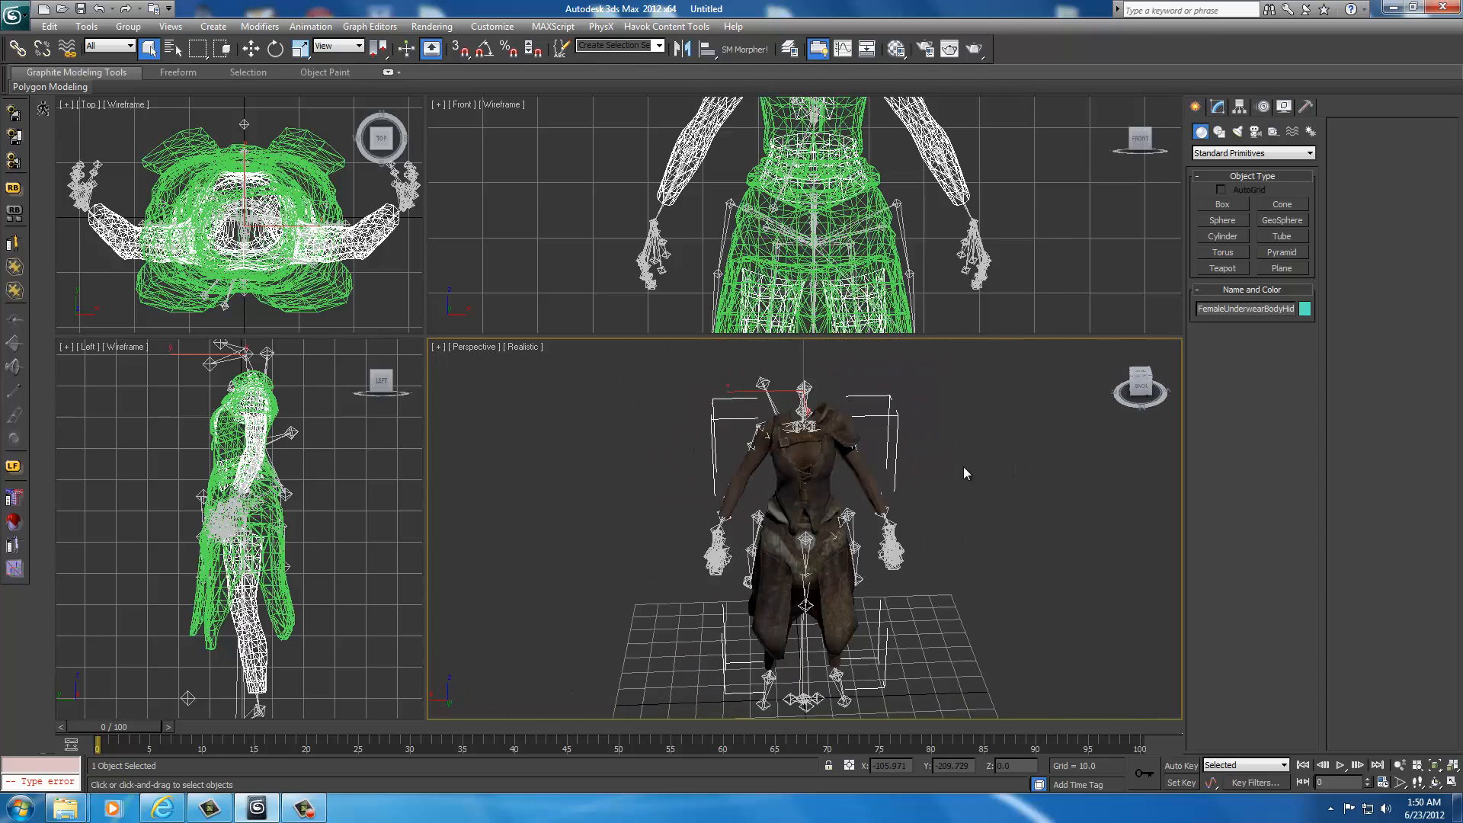
left_click(1135, 393)
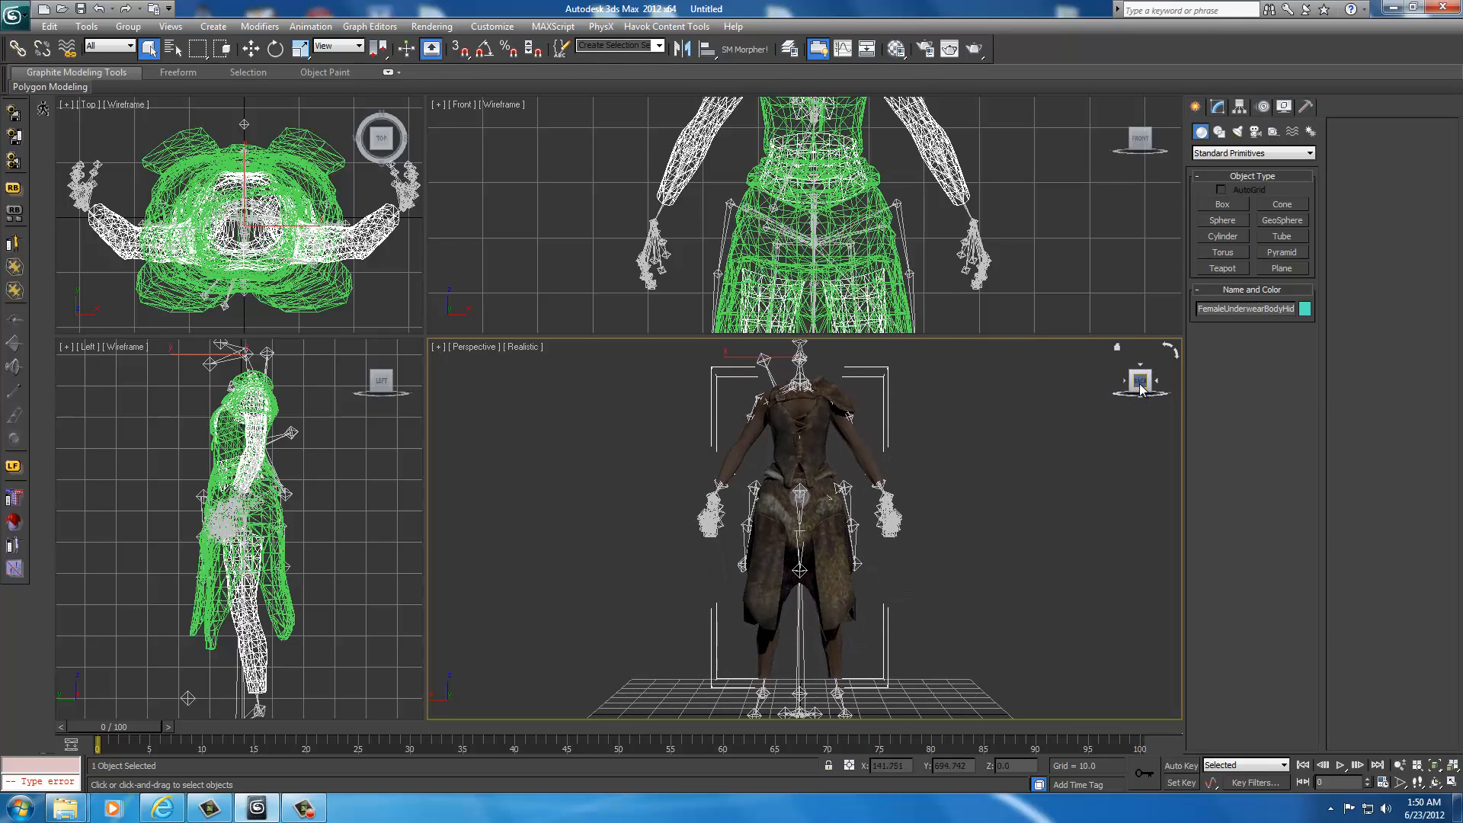
left_click_drag(1139, 376, 1165, 390)
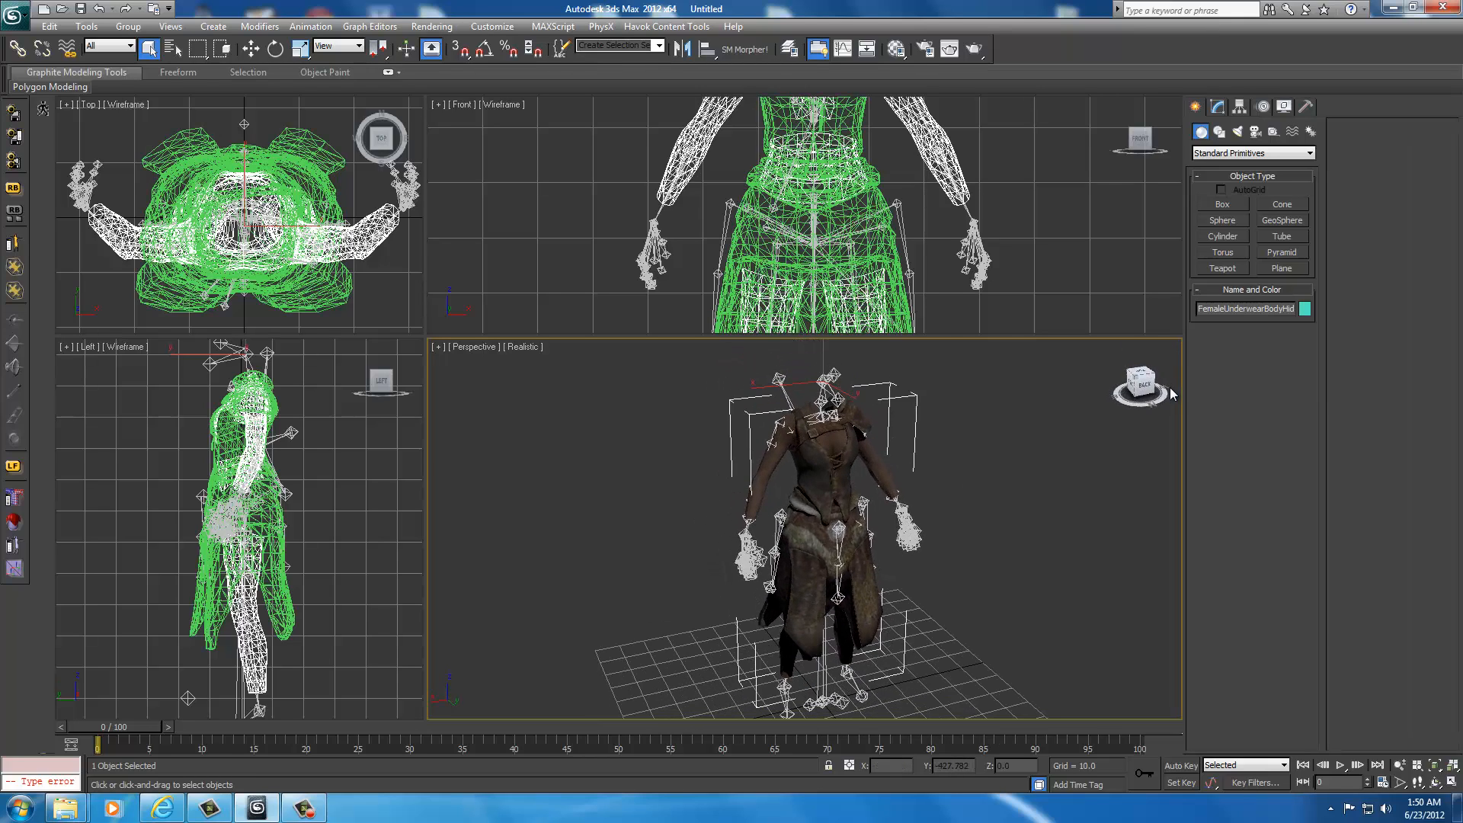
middle_click_drag(979, 465, 947, 448)
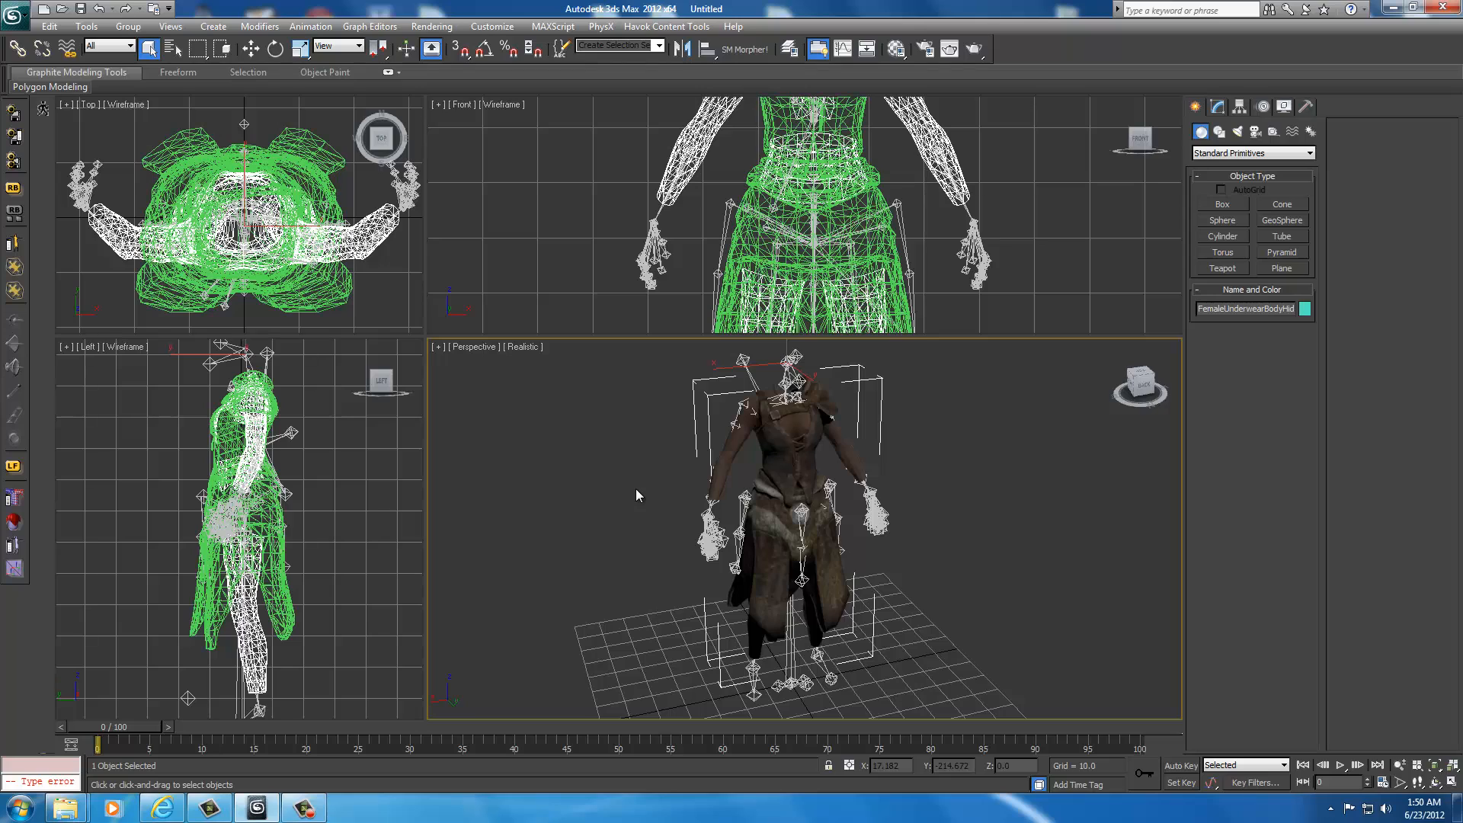
- Delete the selected female underwear body mesh, leaving the cuirass and the skeleton in the scene
scroll(638, 496, "up", 3)
middle_click_drag(619, 452, 624, 500)
scroll(623, 500, "down", 3)
scroll(628, 505, "up", 1)
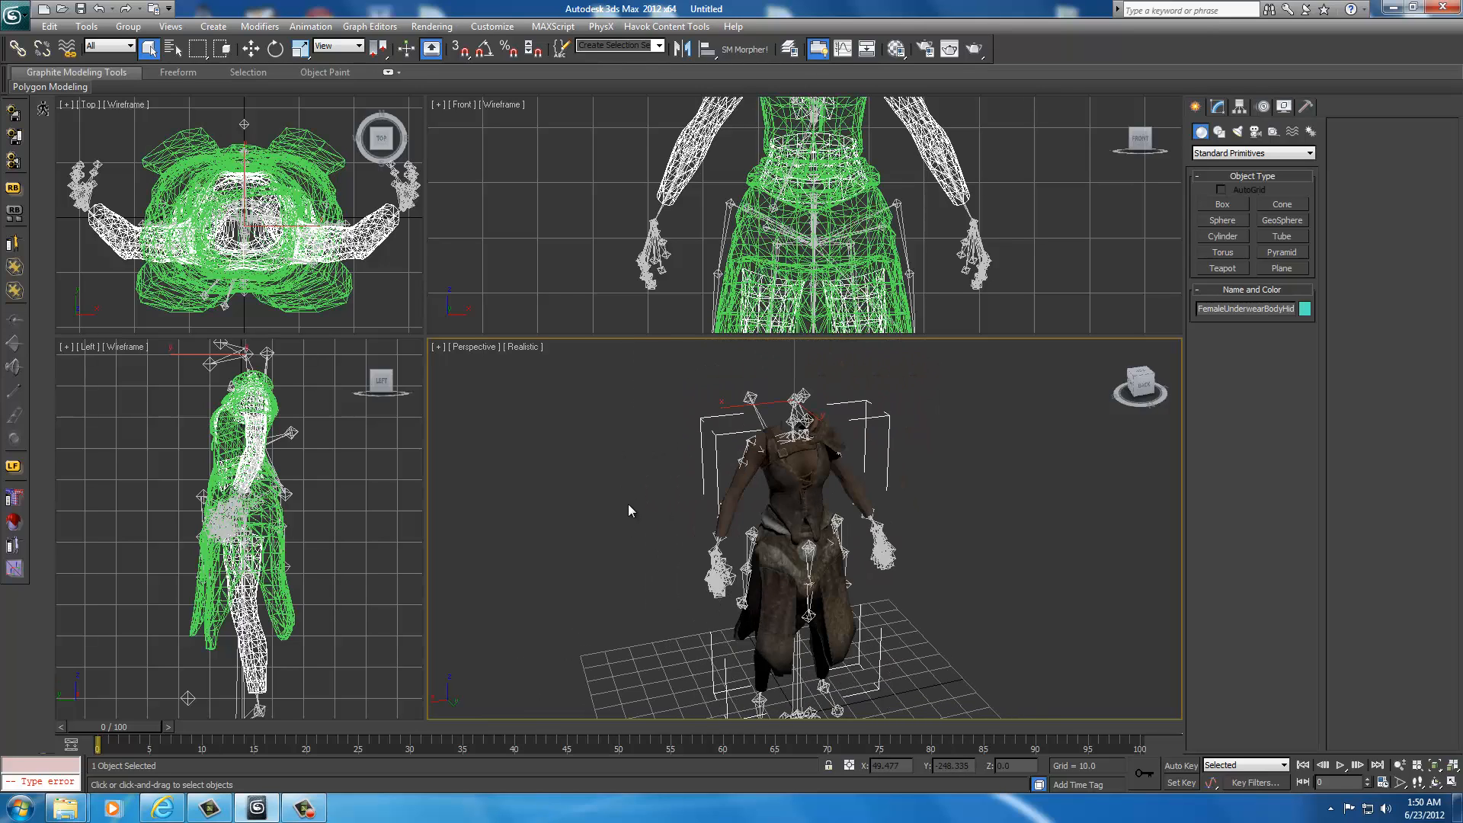
scroll(629, 509, "up", 2)
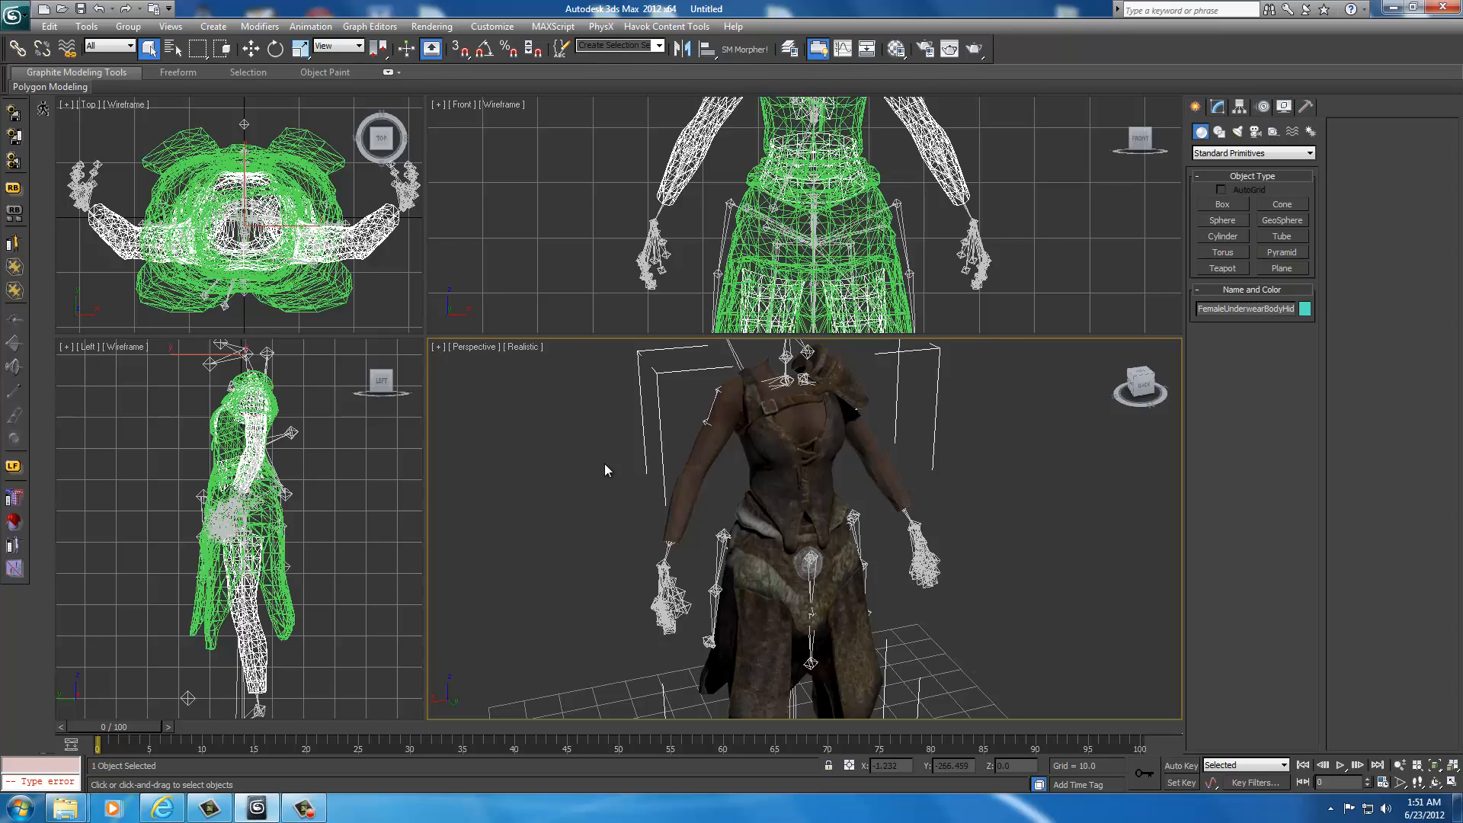
key("Delete")
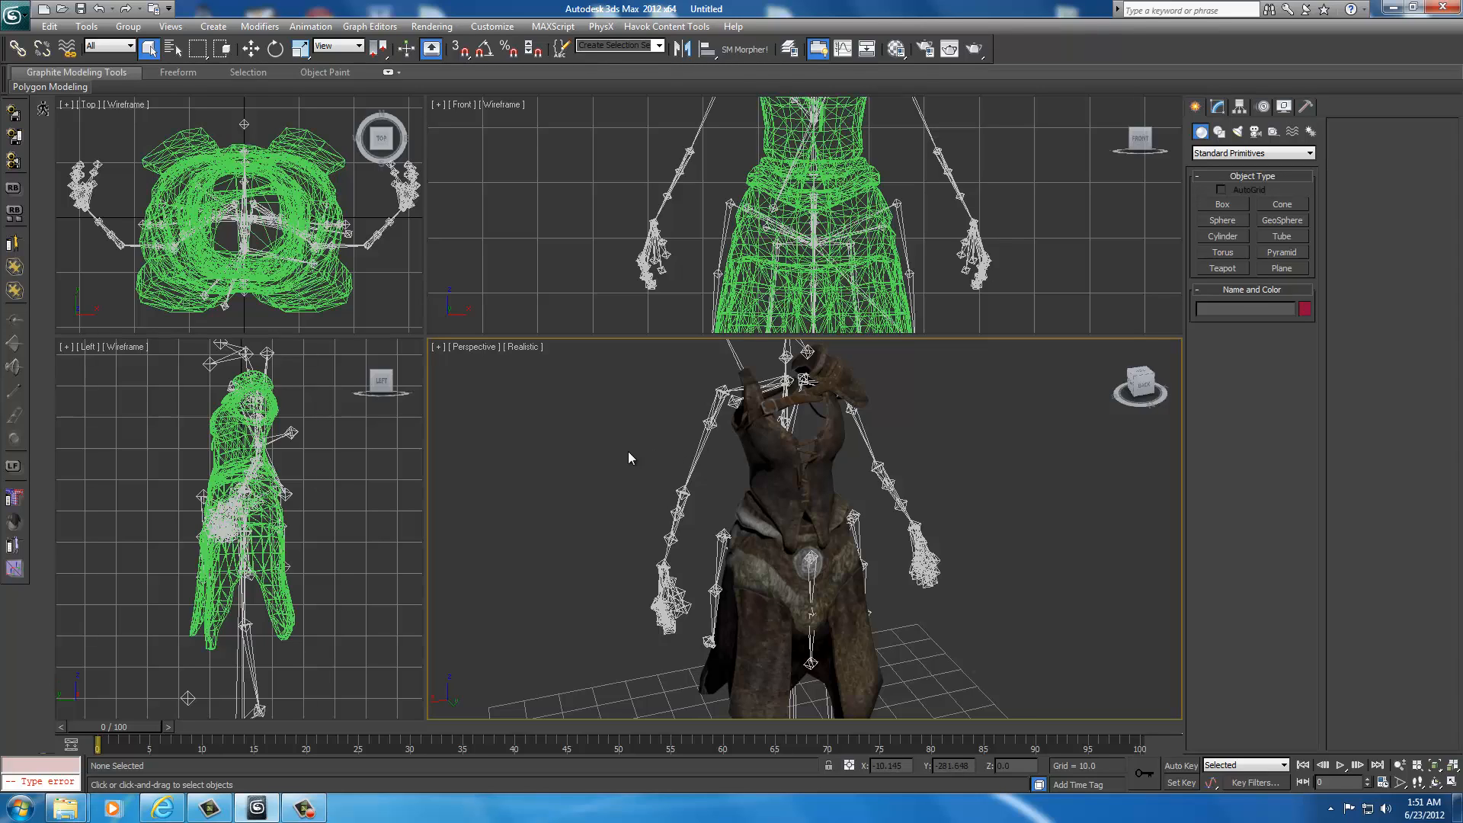
scroll(590, 442, "down", 2)
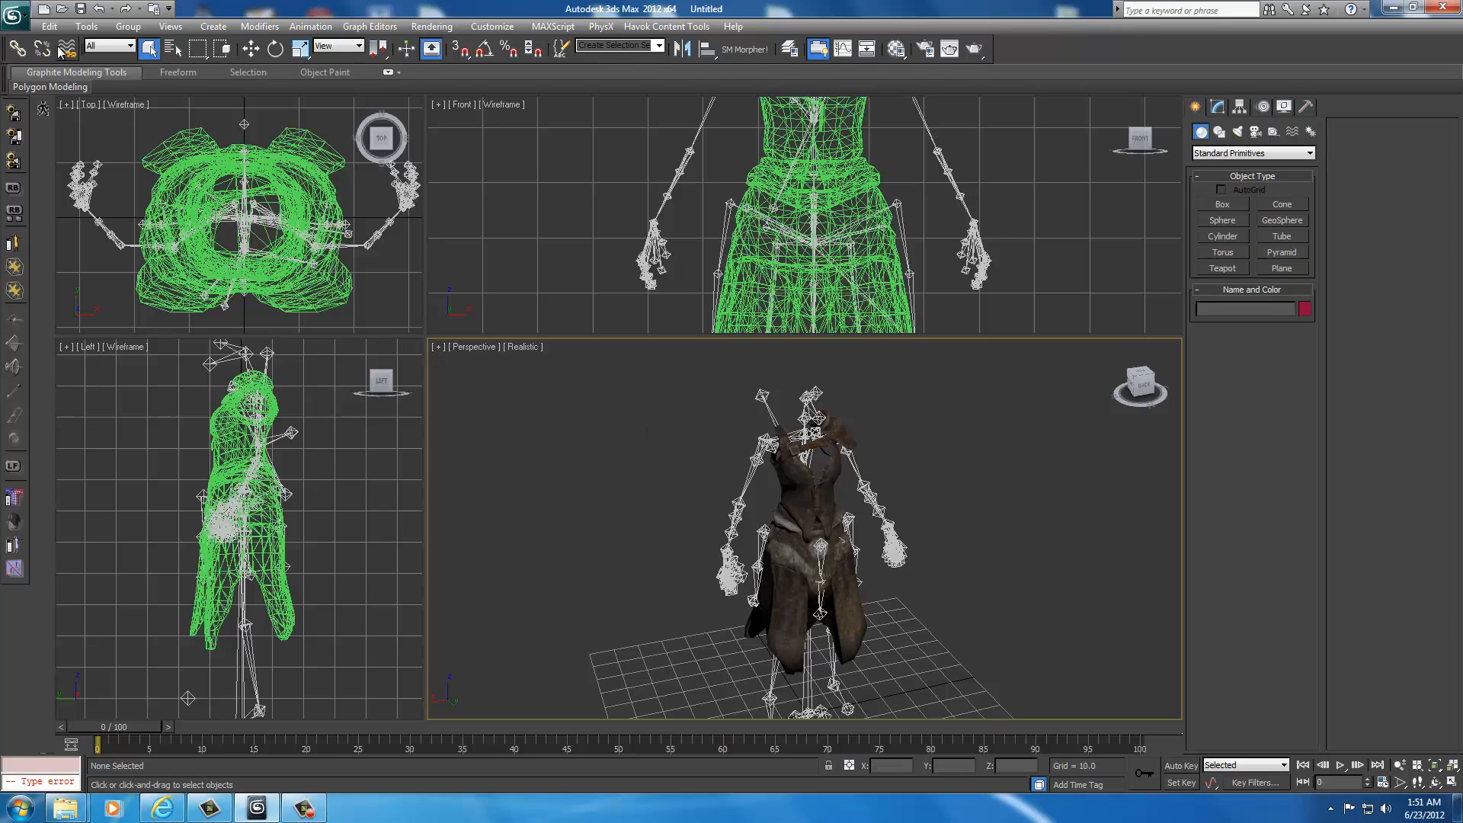
- Start a file import and browse to the Base Body Mesh folder under UNP Custom Armors, data and meshes
left_click(15, 16)
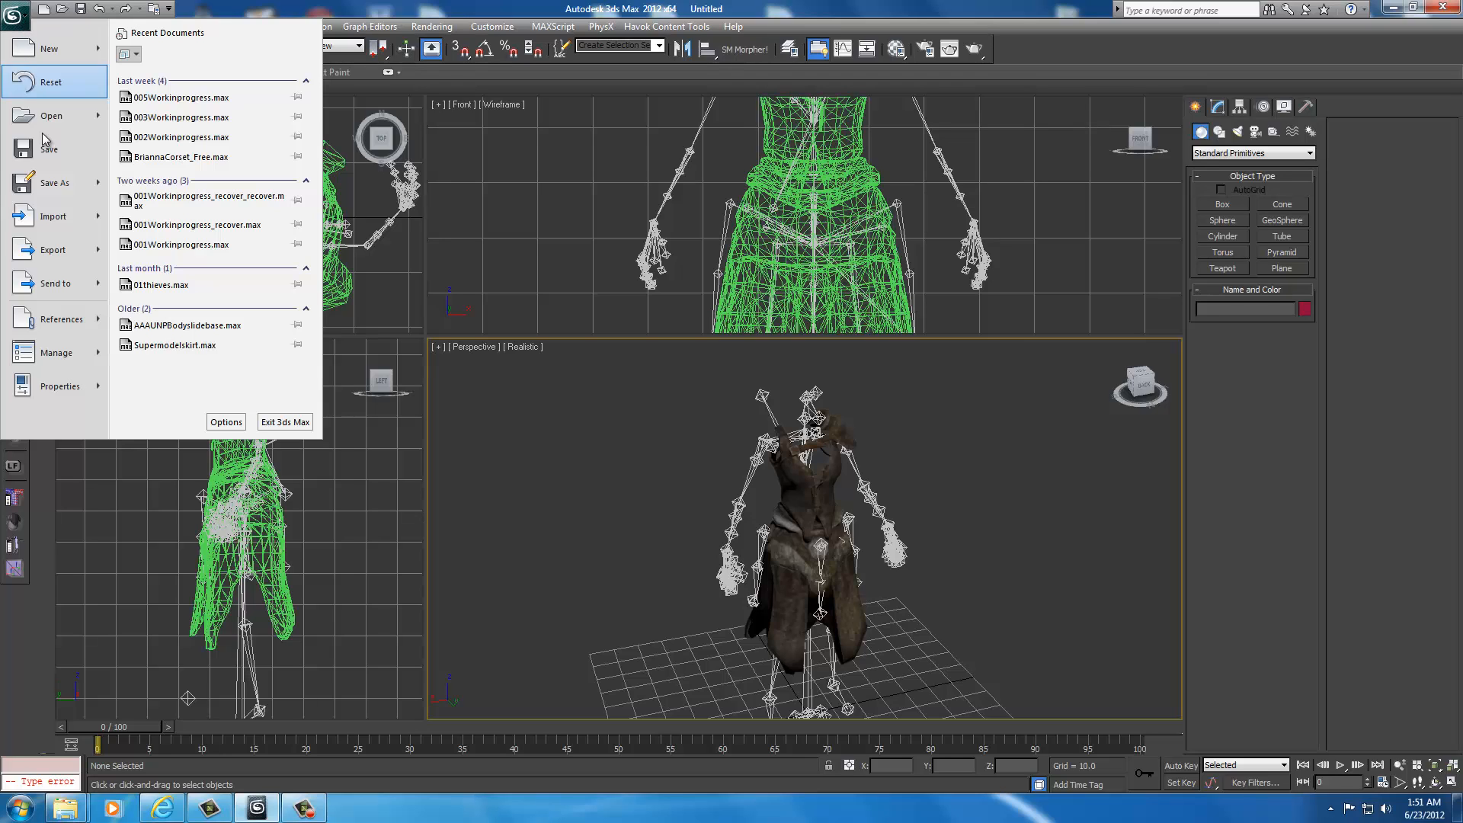
left_click(47, 217)
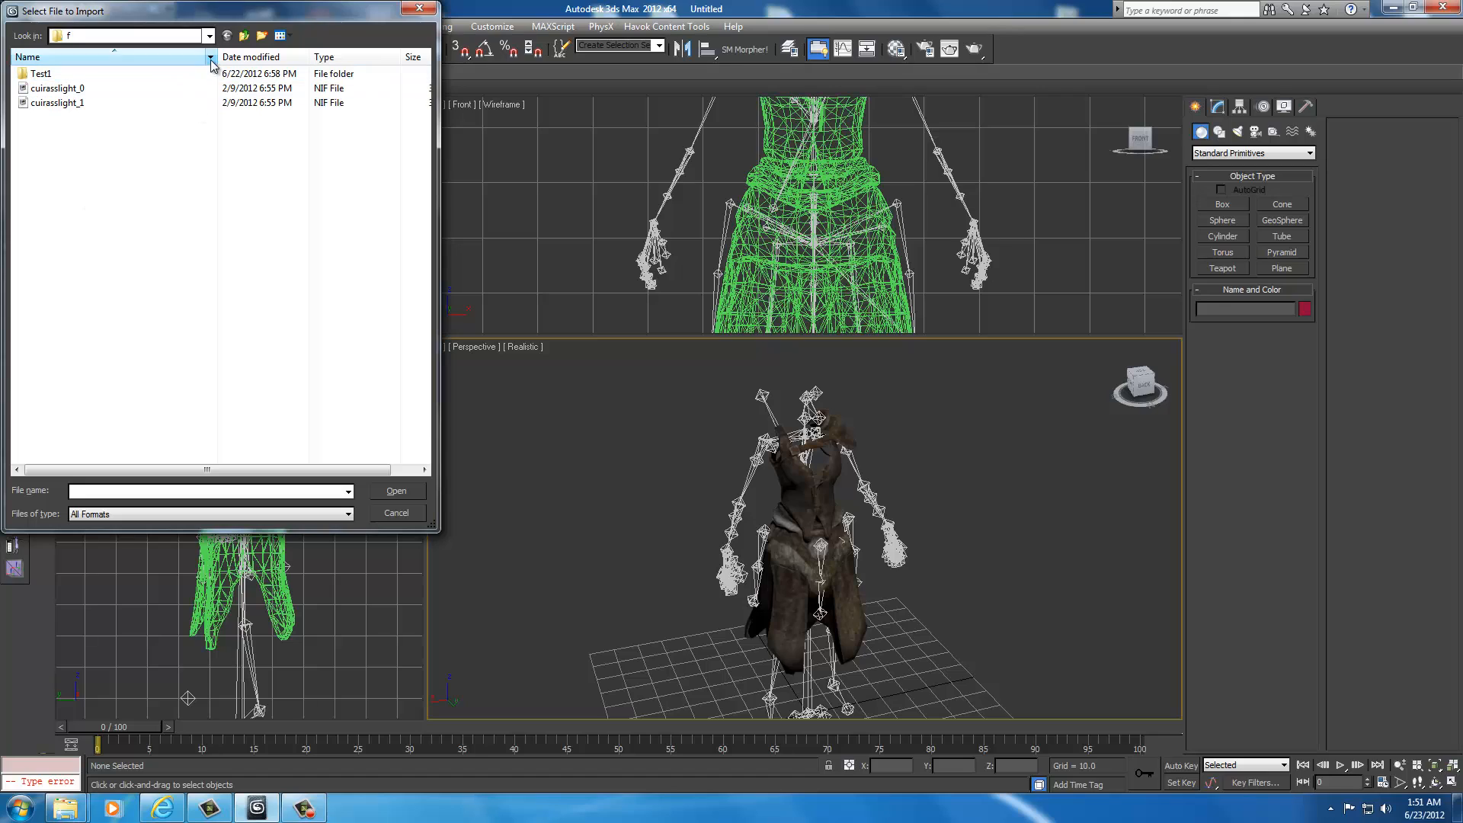
left_click(208, 36)
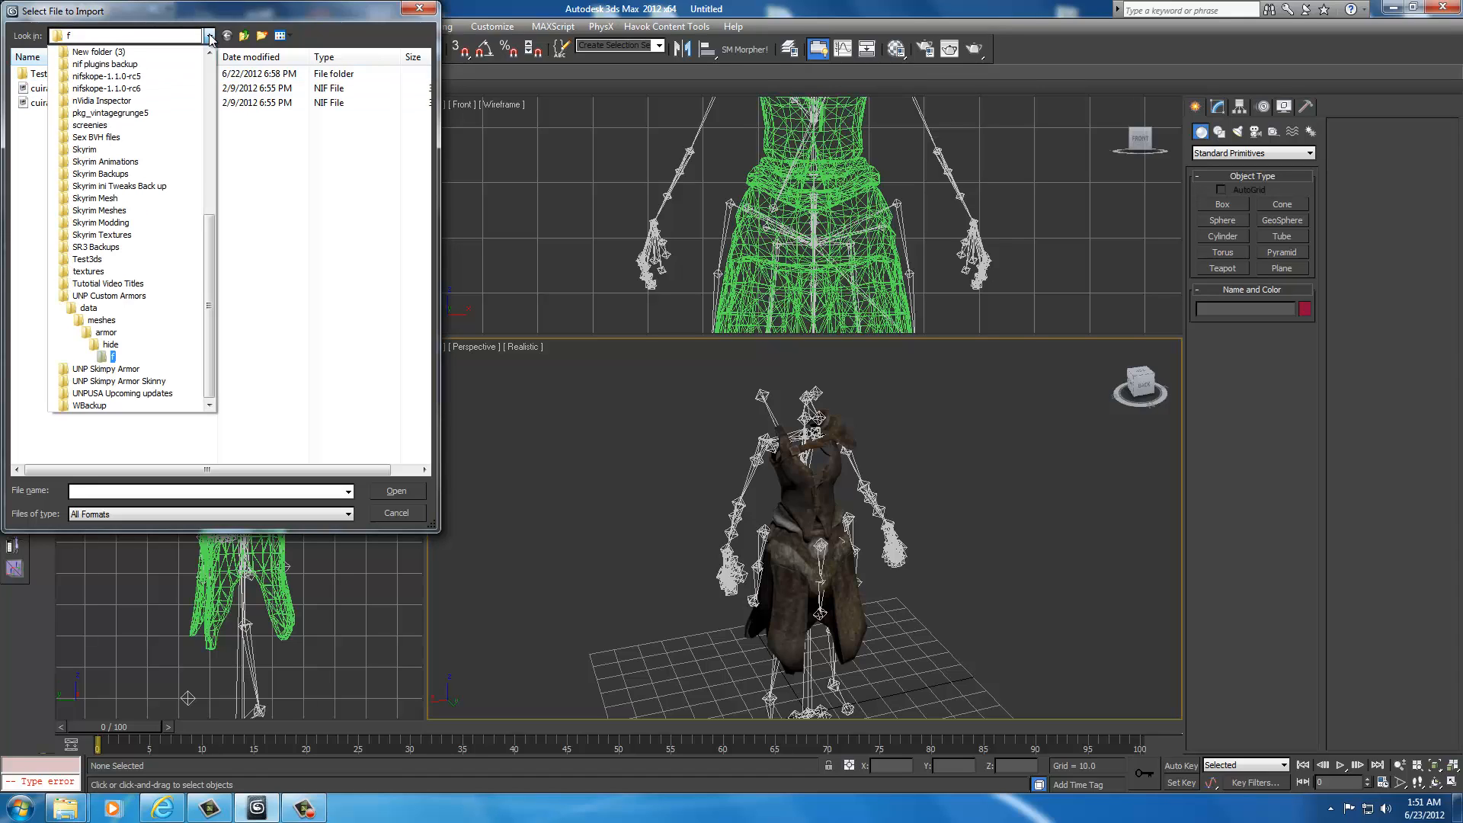
left_click(117, 296)
double_click(57, 74)
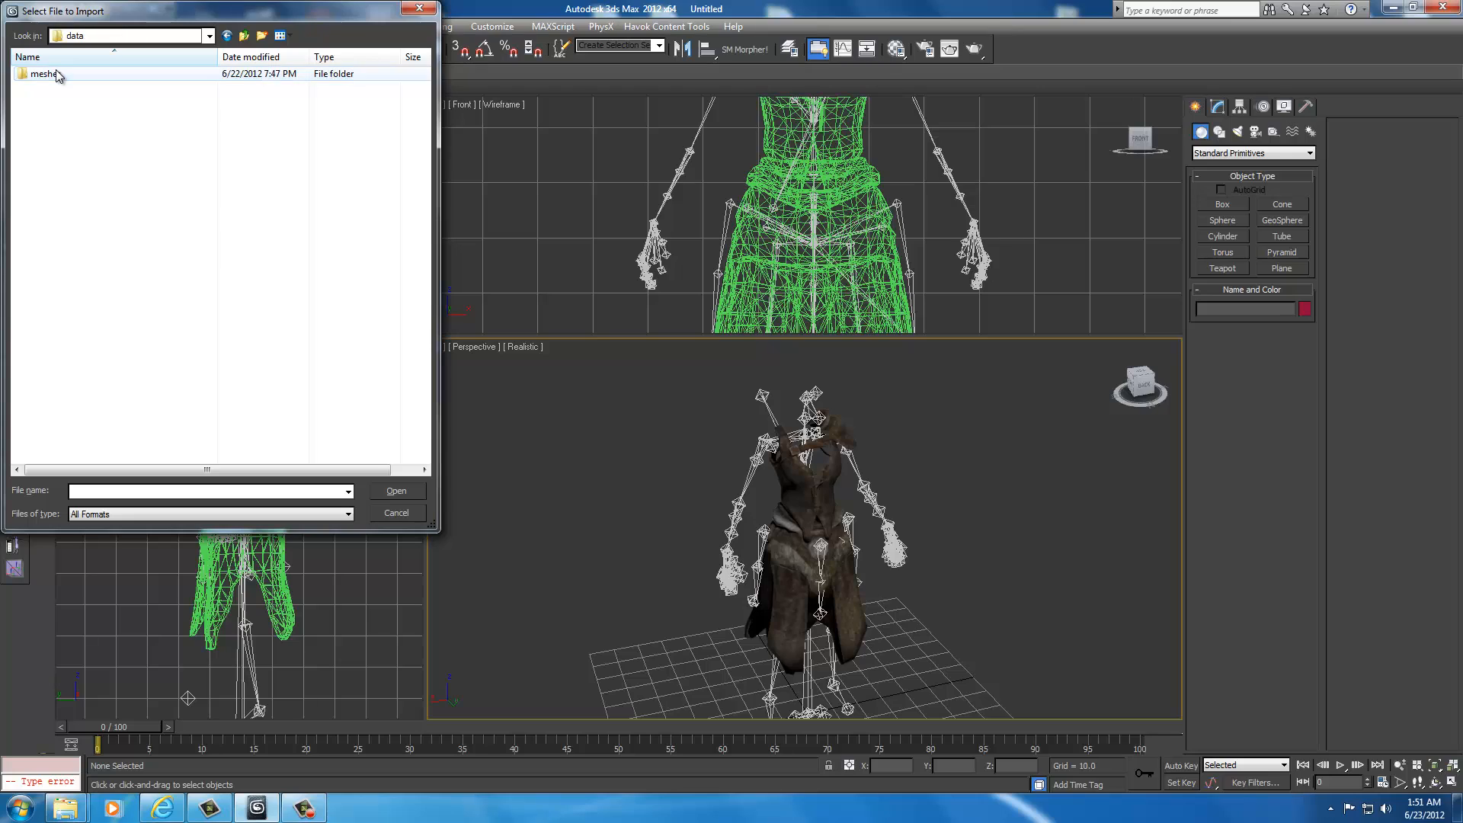
double_click(58, 74)
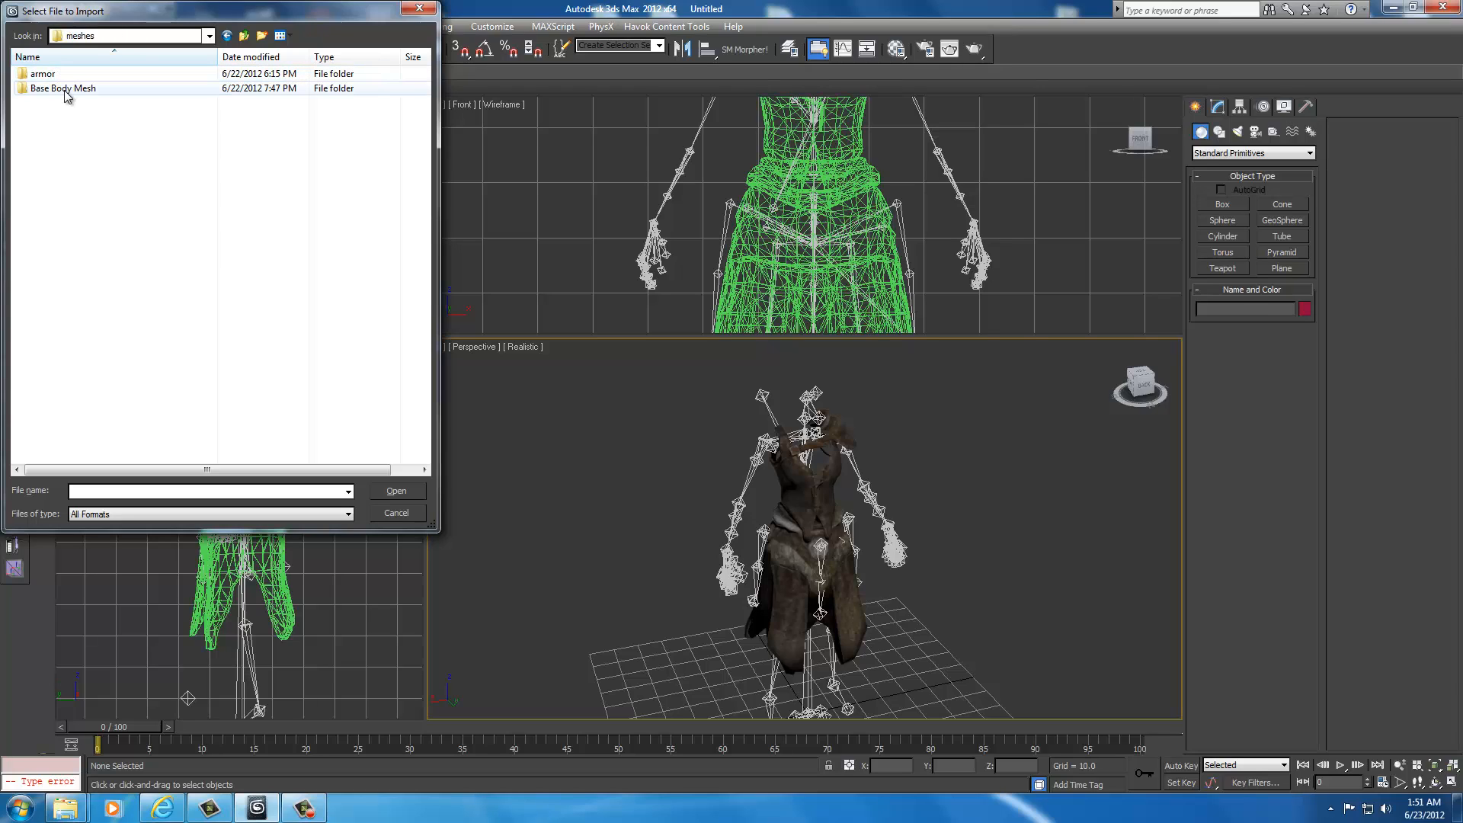
double_click(83, 89)
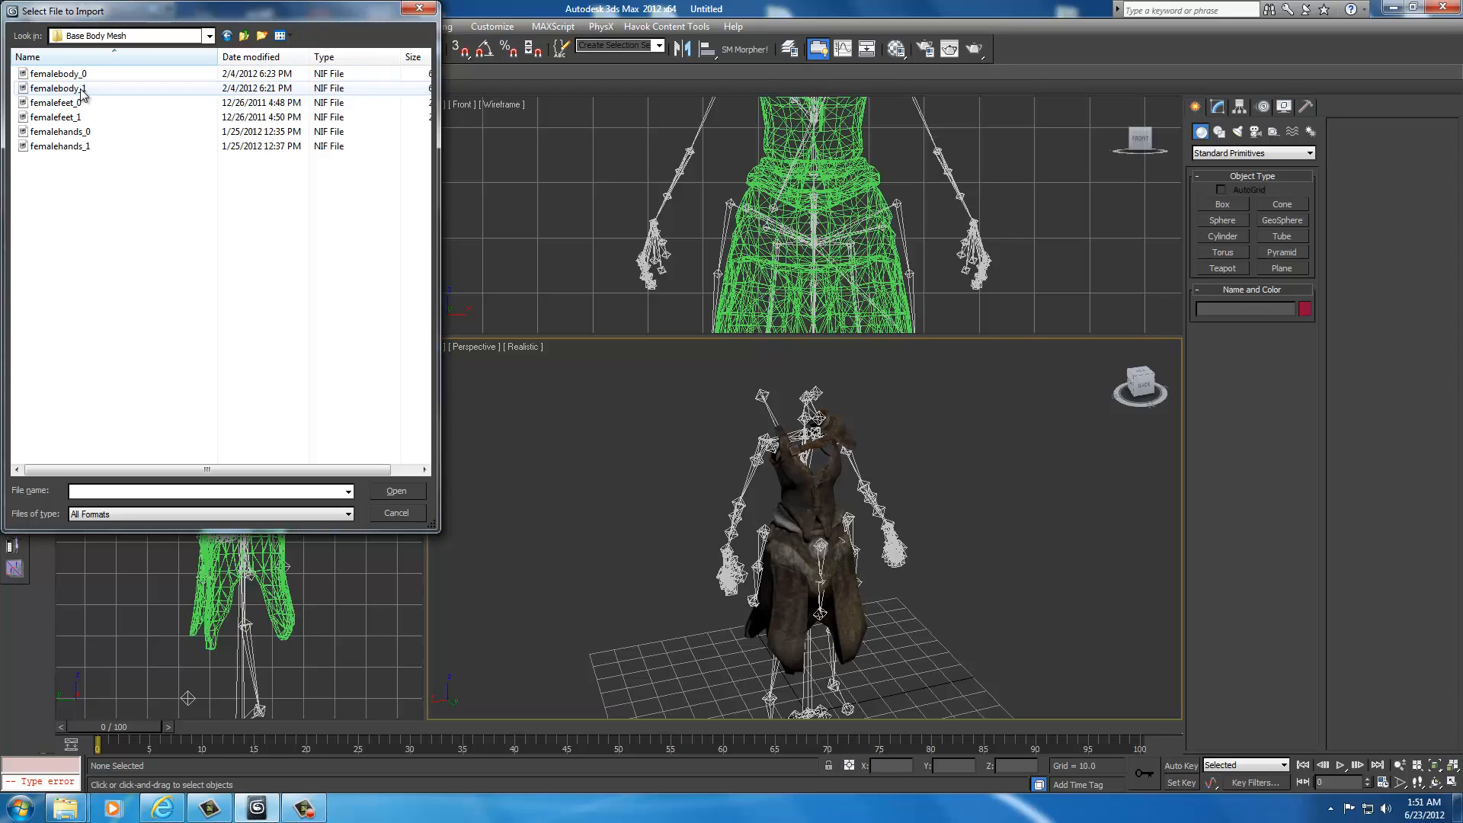
- Import femalebody_0 with the Skyrim NIF settings and Import Skeleton turned off
left_click(57, 74)
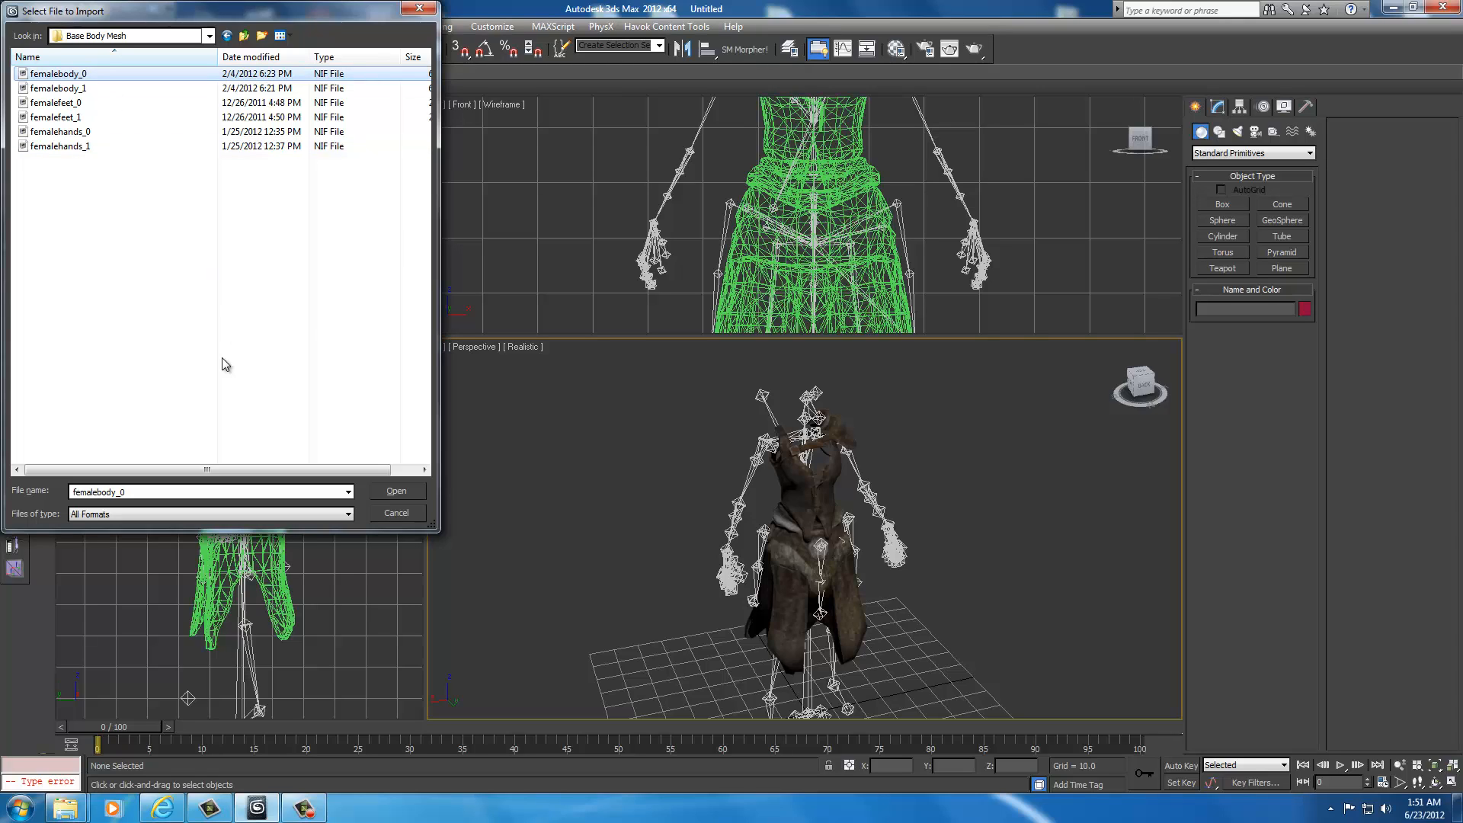
left_click(397, 492)
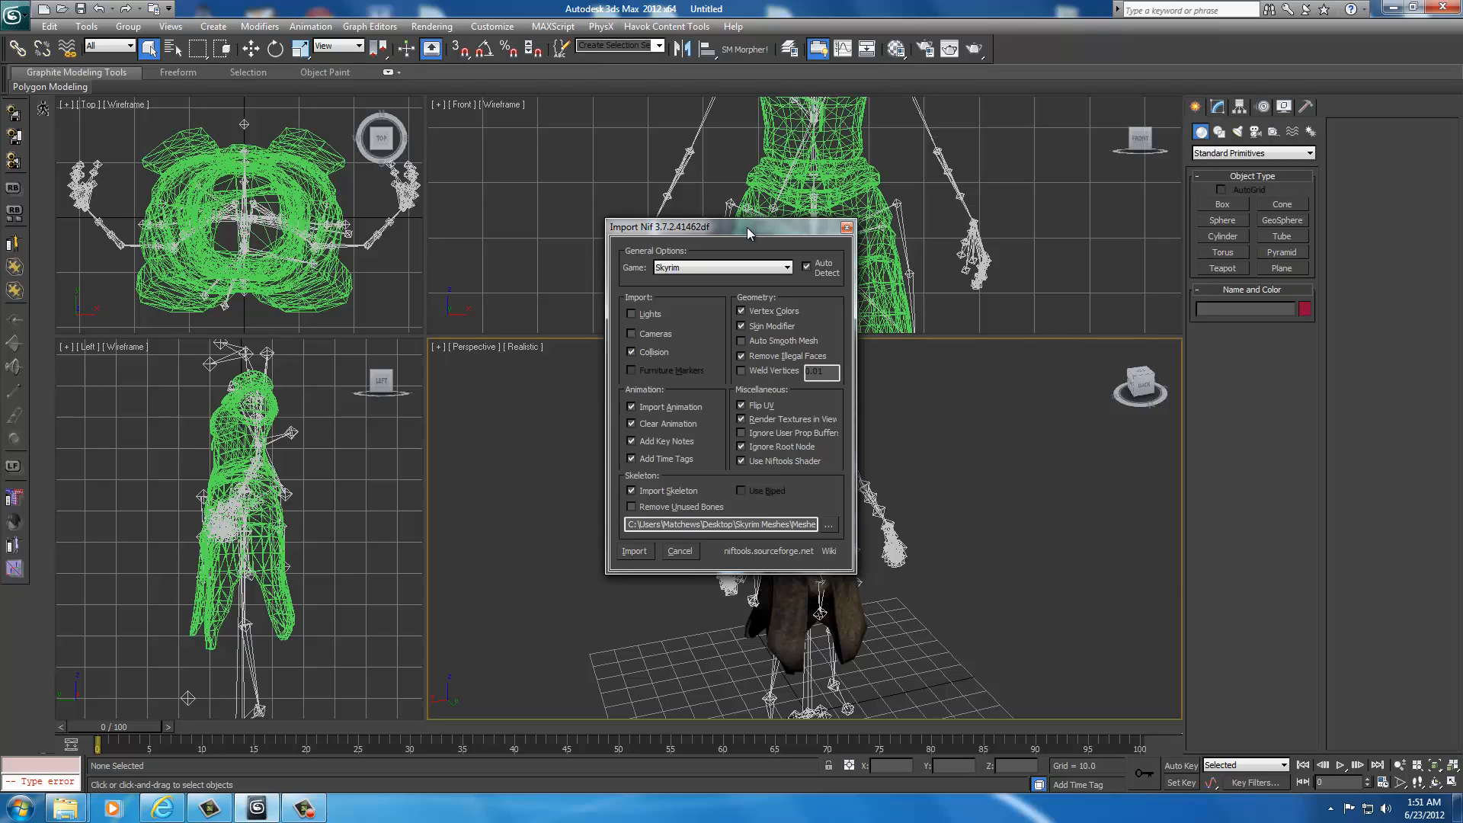
left_click_drag(747, 227, 541, 230)
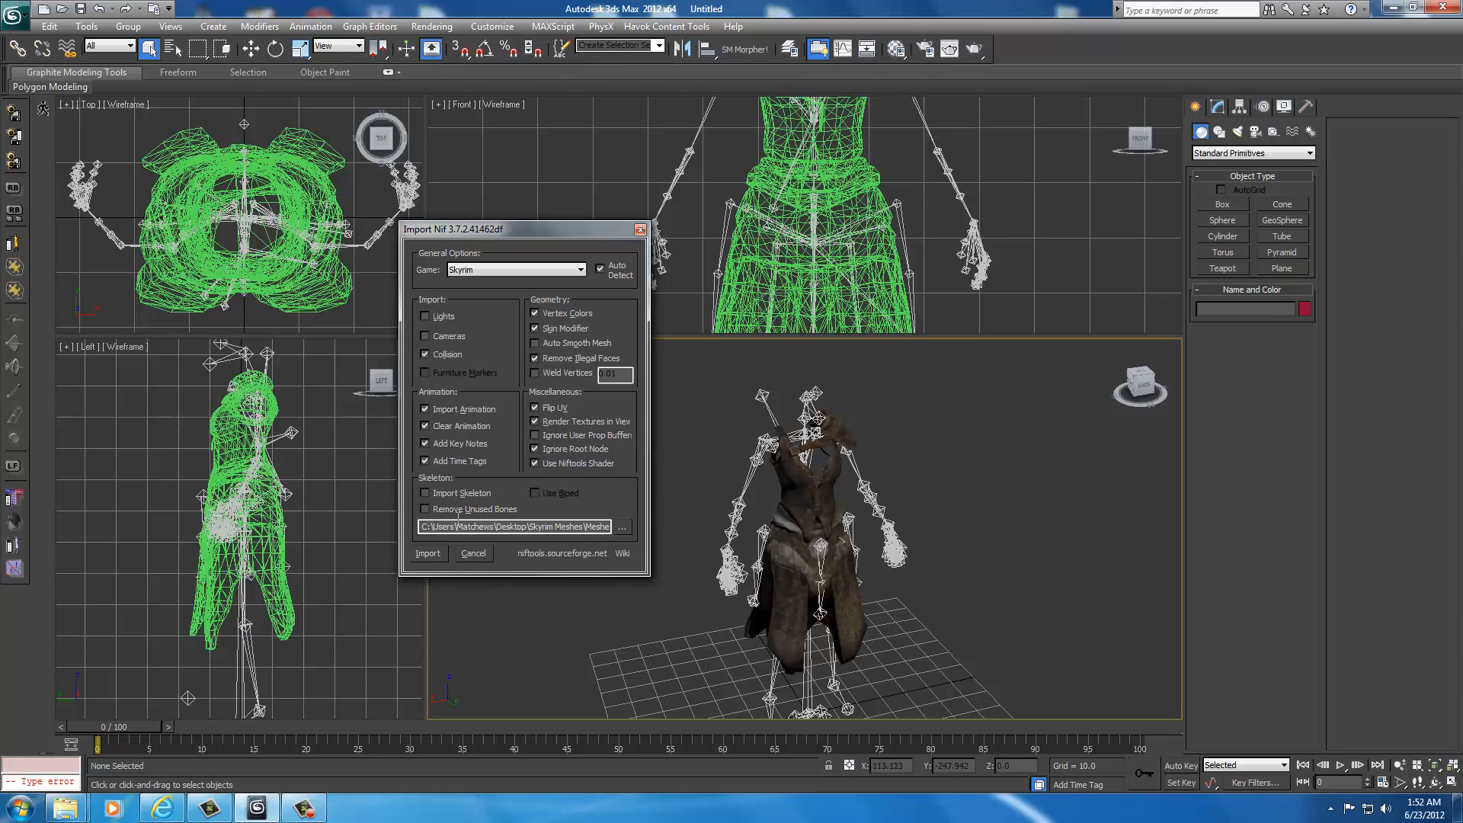
left_click(427, 554)
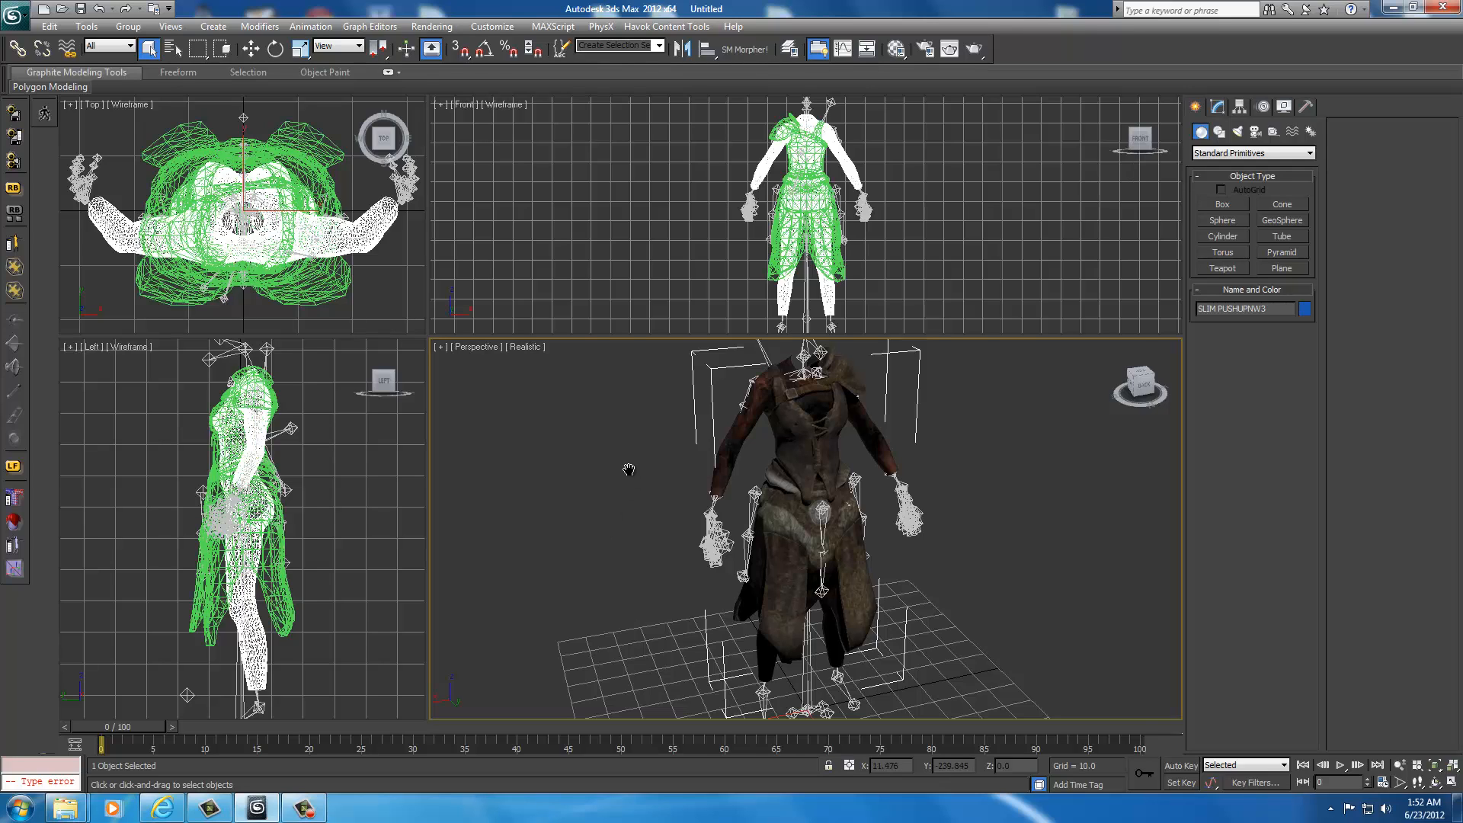
- Examine how the newly imported body fits beneath the cuirass around the torso and arms
mouse_move(633, 474)
middle_mouse_down()
mouse_move(610, 490)
mouse_move(616, 517)
mouse_move(621, 498)
middle_mouse_up()
scroll(620, 499, "up", 4)
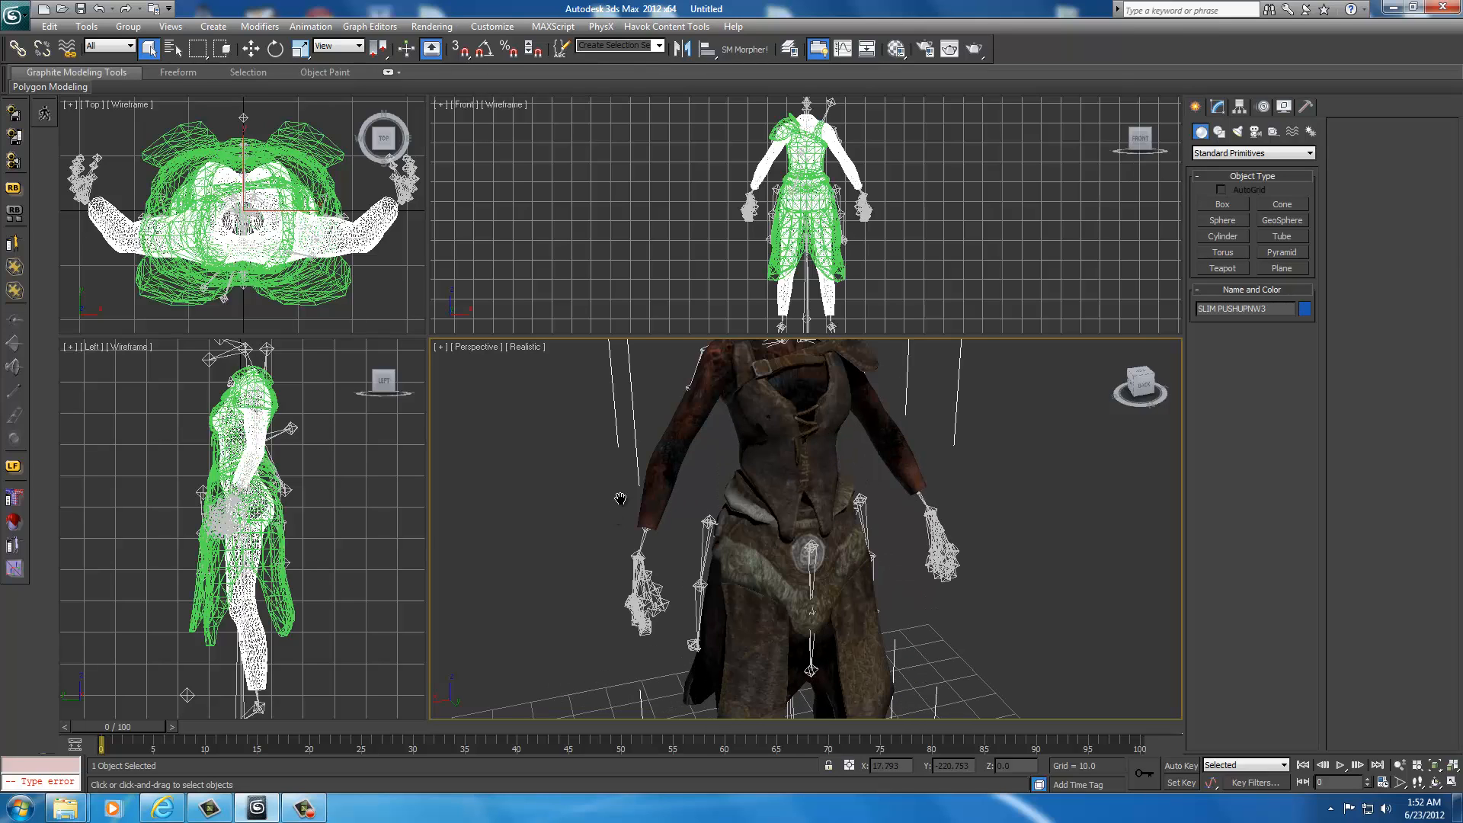
scroll(607, 513, "up", 6)
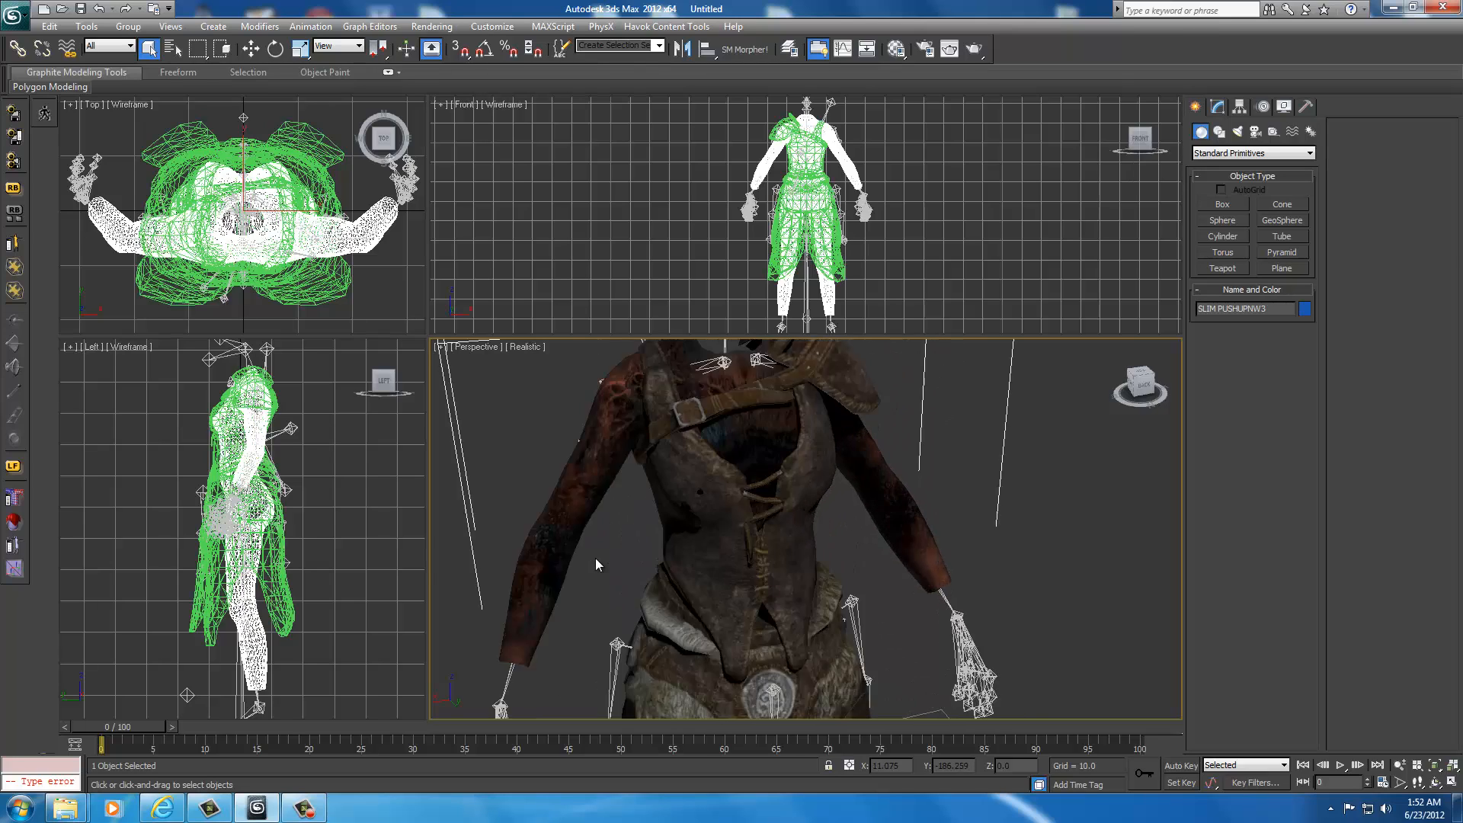
scroll(596, 558, "down", 6)
middle_click_drag(596, 558, 667, 553)
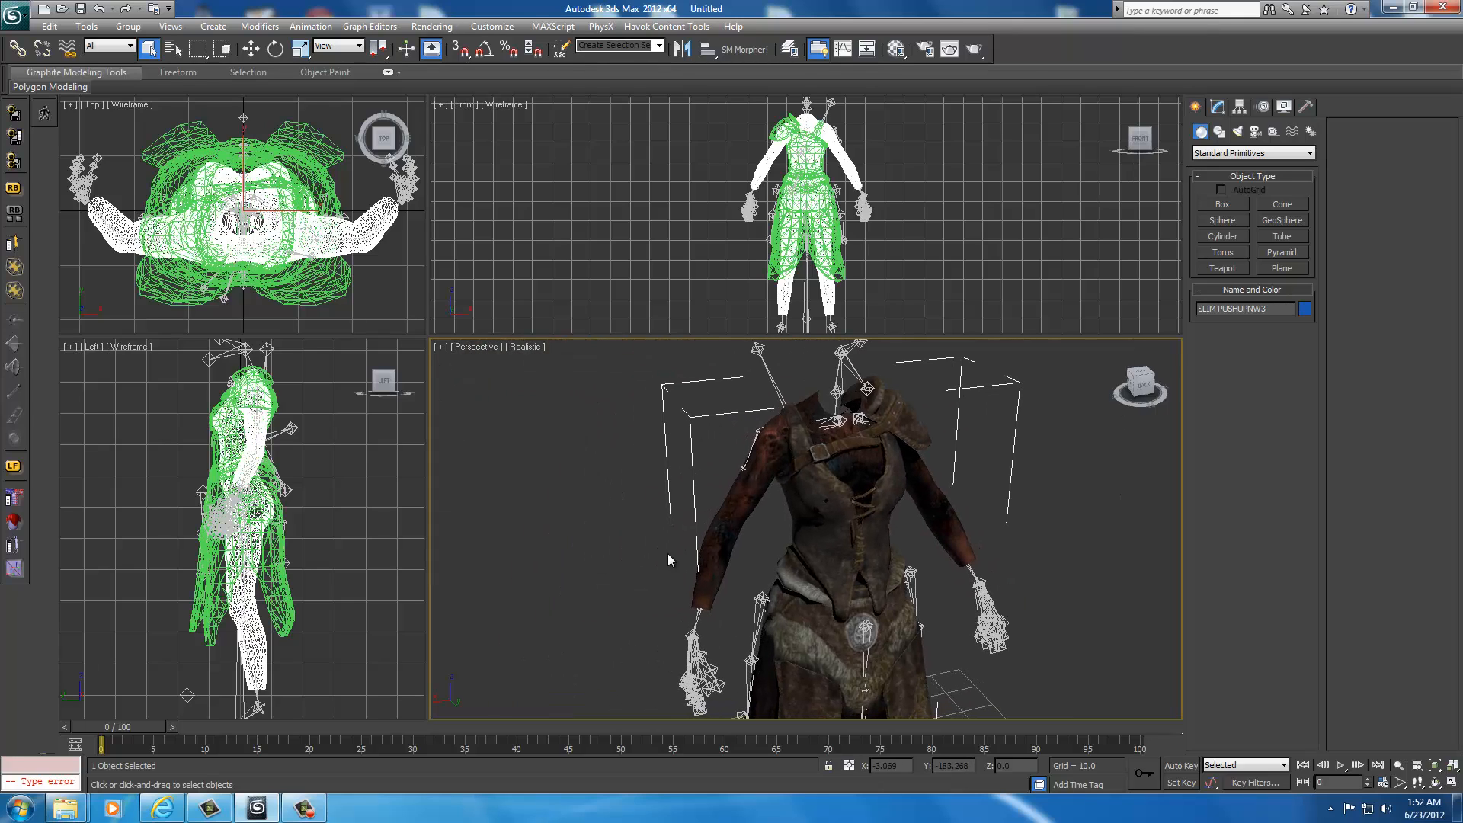
scroll(667, 554, "up", 2)
scroll(668, 554, "down", 5)
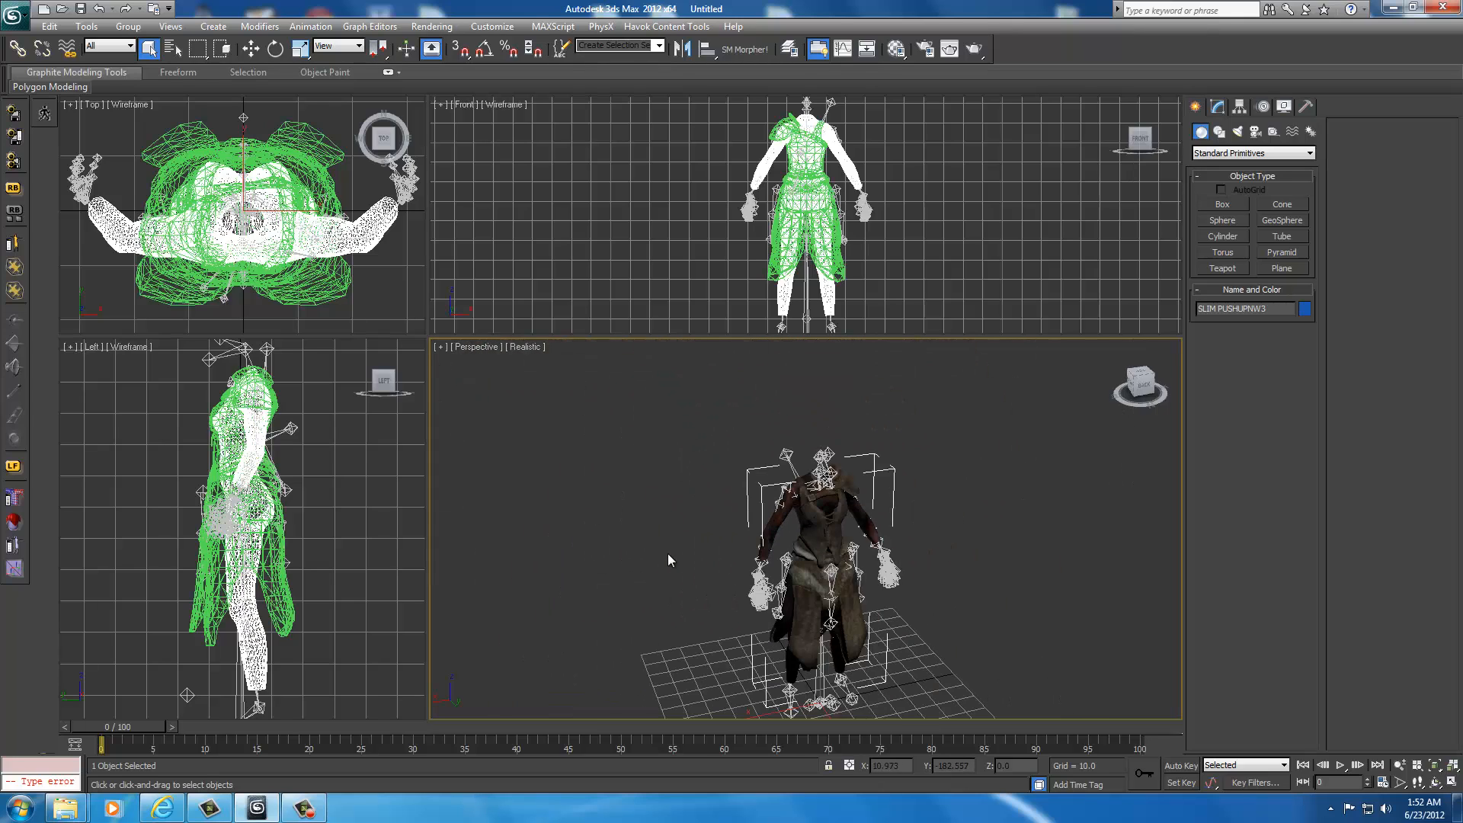
scroll(667, 553, "up", 1)
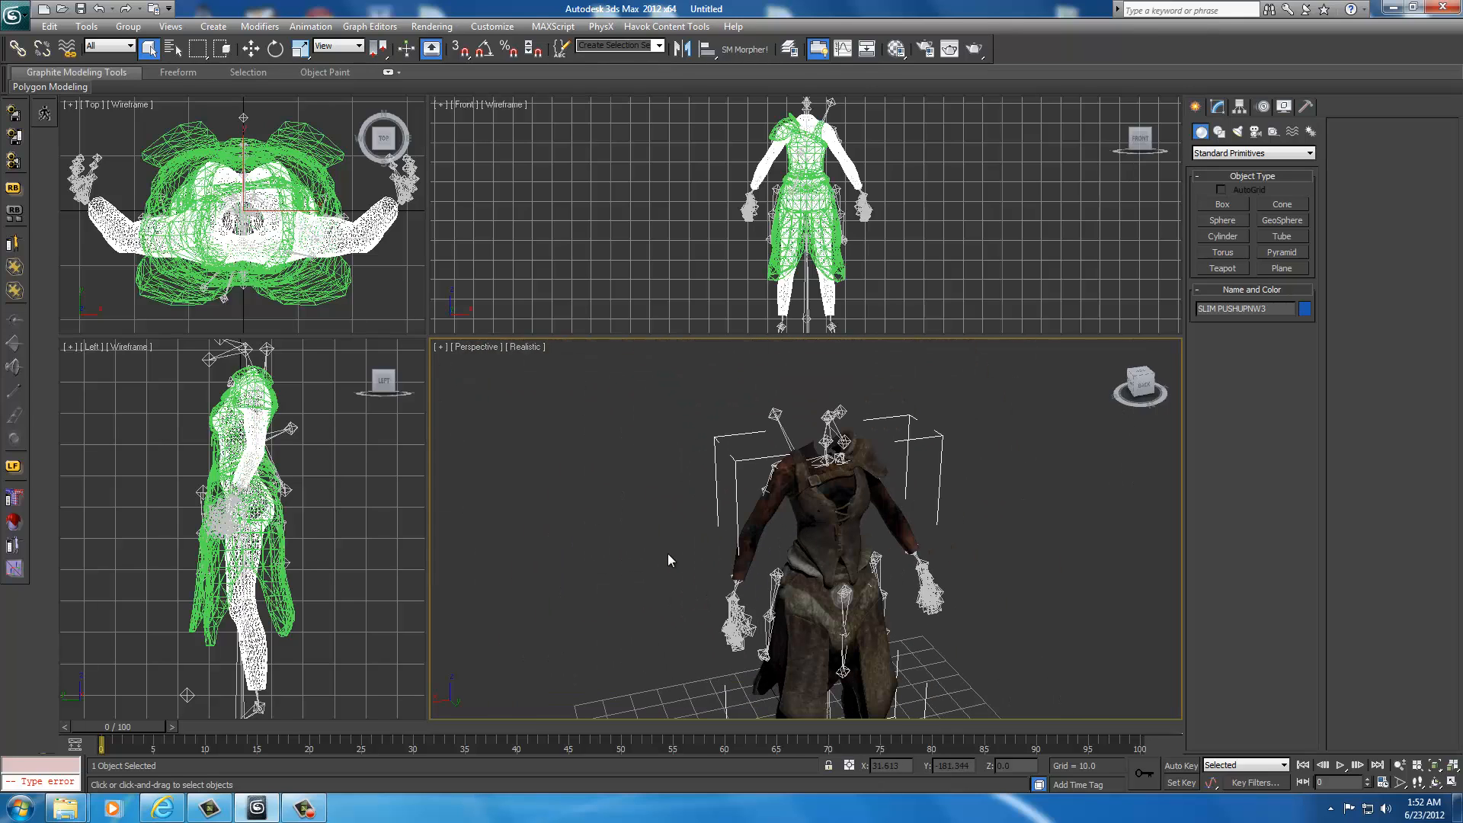
left_click(1139, 395)
left_click_drag(1053, 376, 1124, 381)
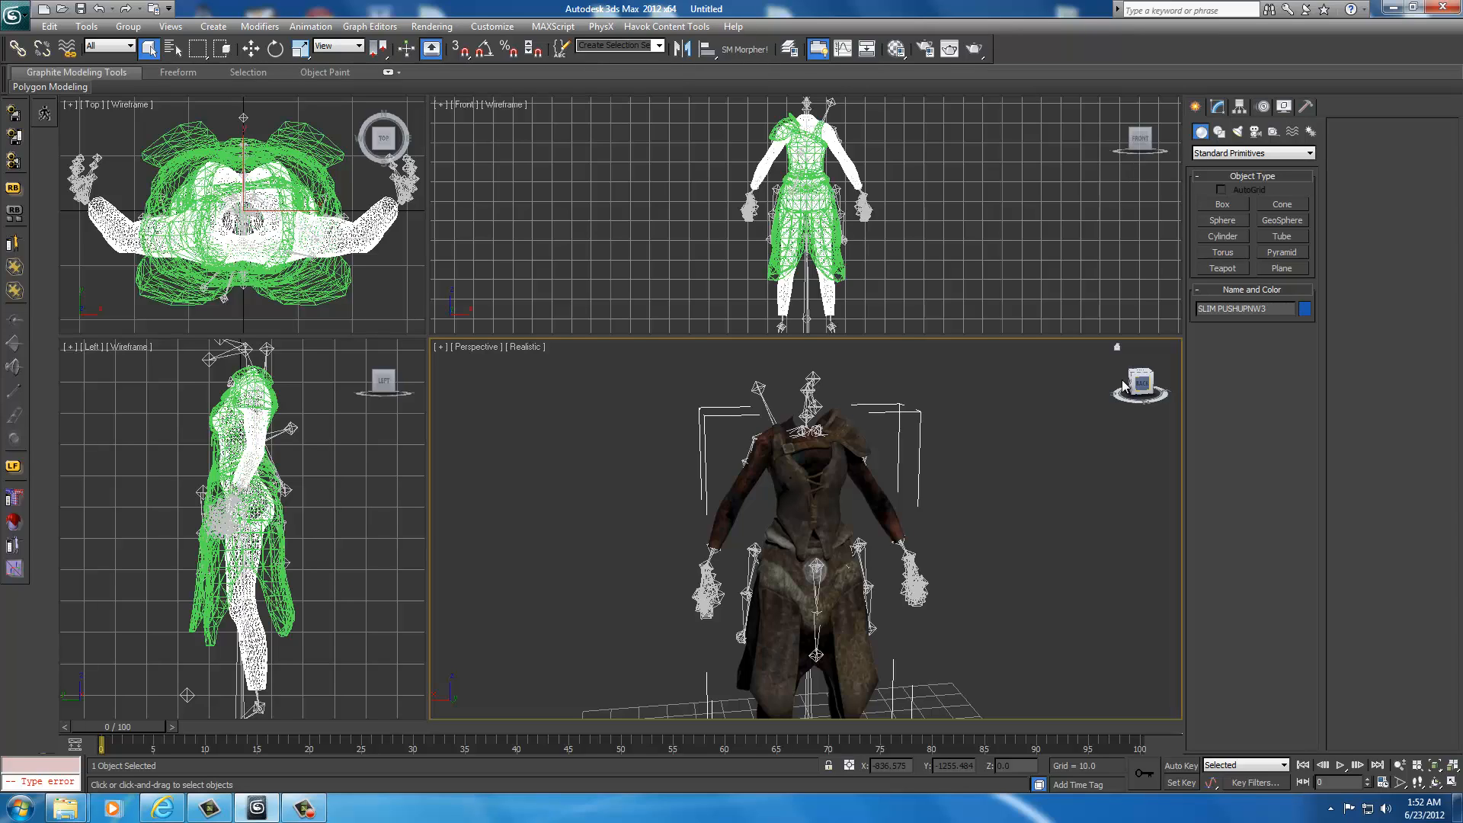
left_click_drag(1123, 385, 1167, 394)
middle_click_drag(962, 482, 898, 536)
scroll(938, 464, "up", 5)
scroll(915, 467, "down", 1)
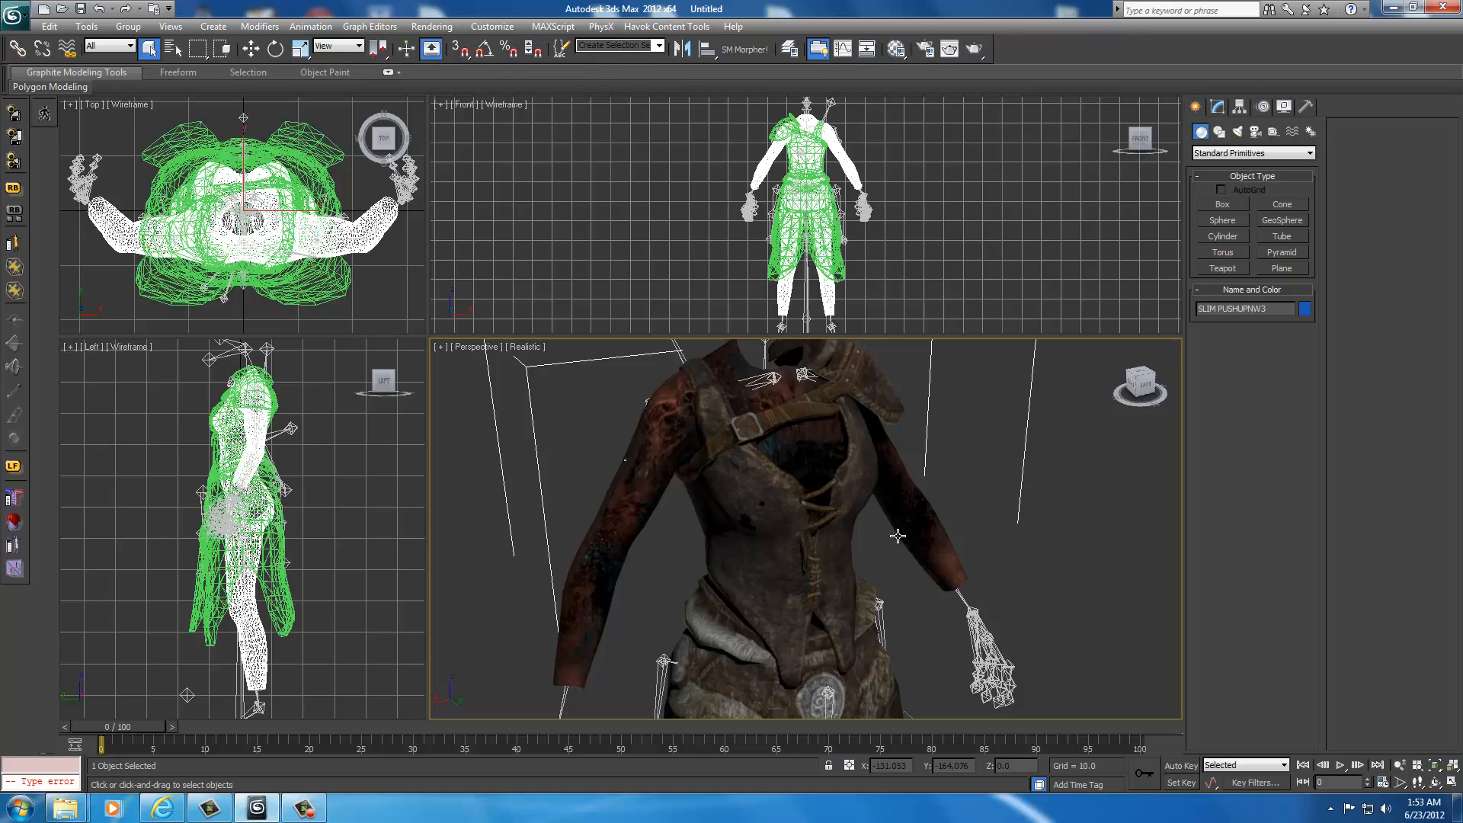
scroll(898, 536, "down", 3)
scroll(898, 536, "up", 3)
- Inspect the body and armor straight on from legs to shoulders, and check the chest for overlap up close at an angle
left_click_drag(1135, 385, 884, 440)
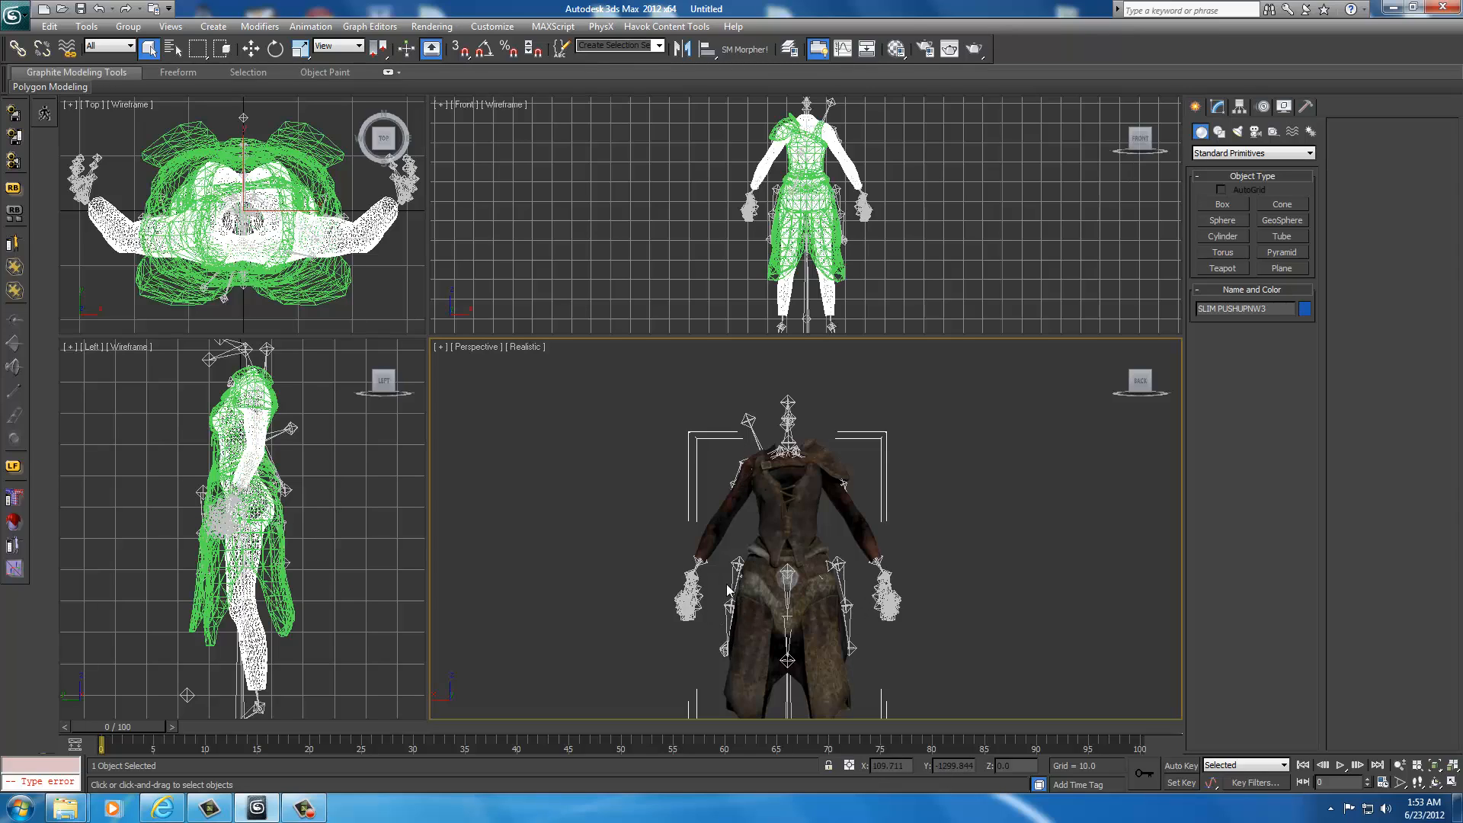
middle_click_drag(967, 613, 931, 476)
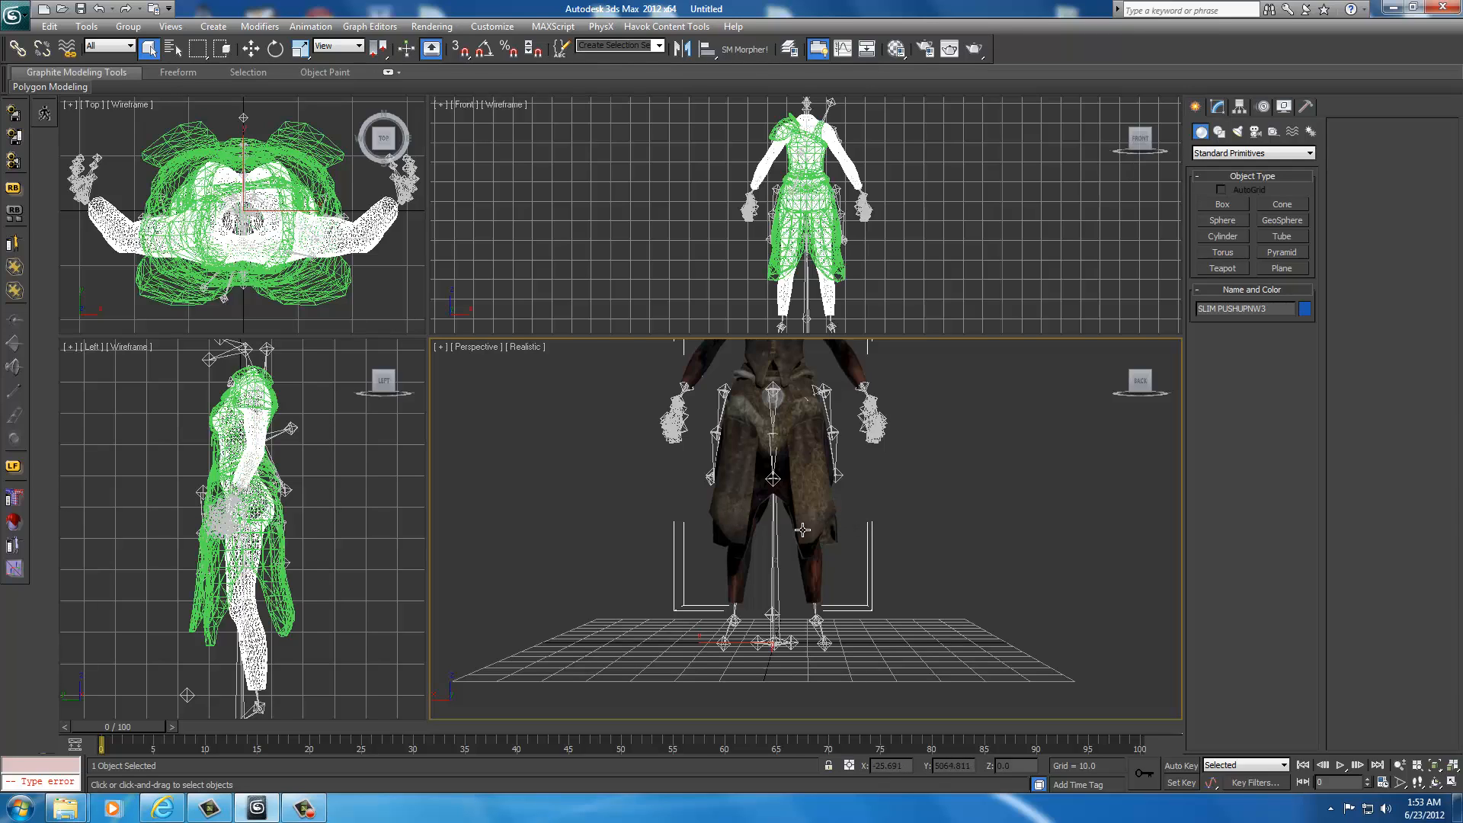
middle_click_drag(913, 467, 904, 593)
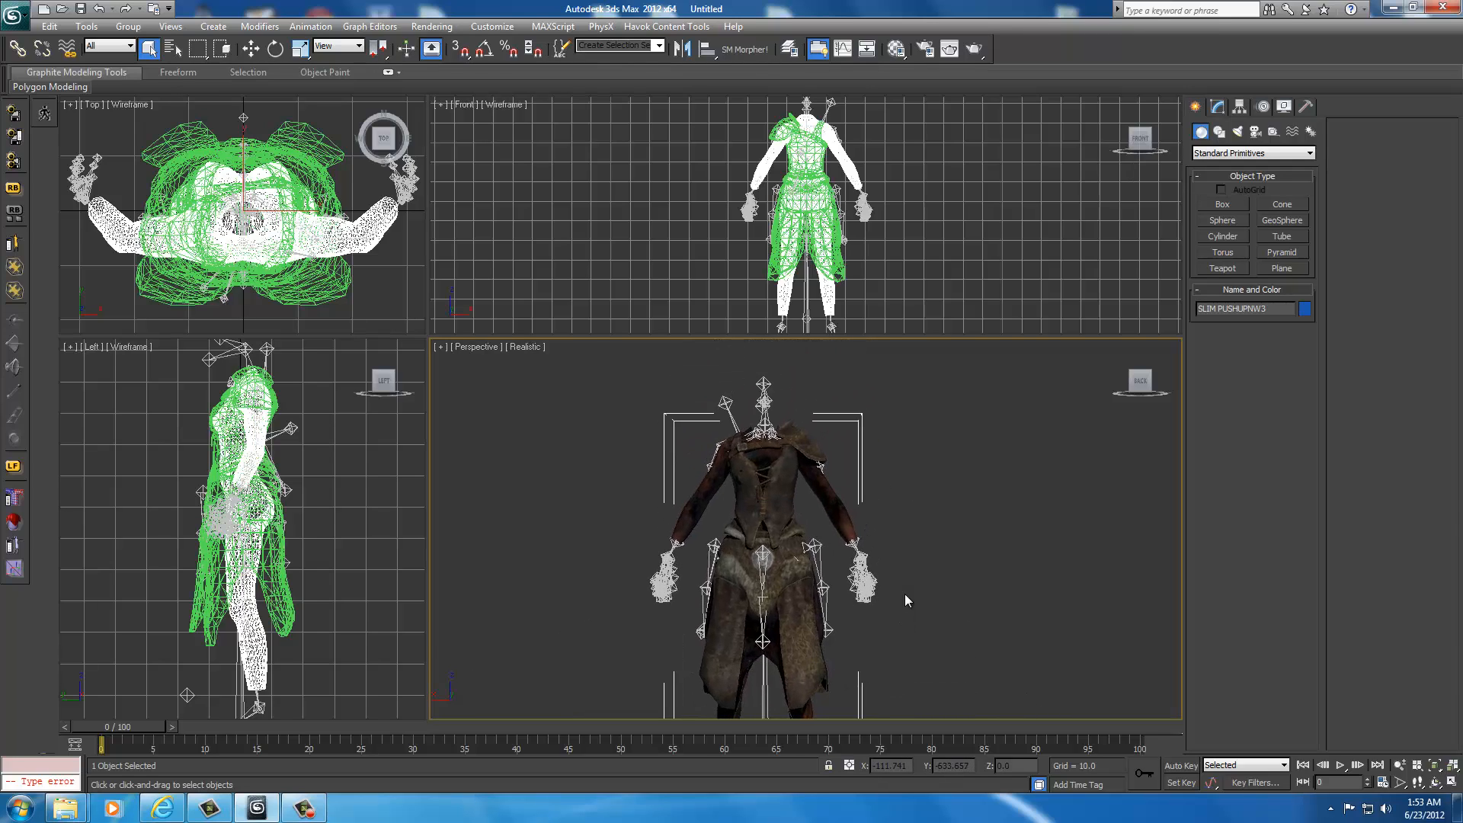
scroll(904, 593, "up", 5)
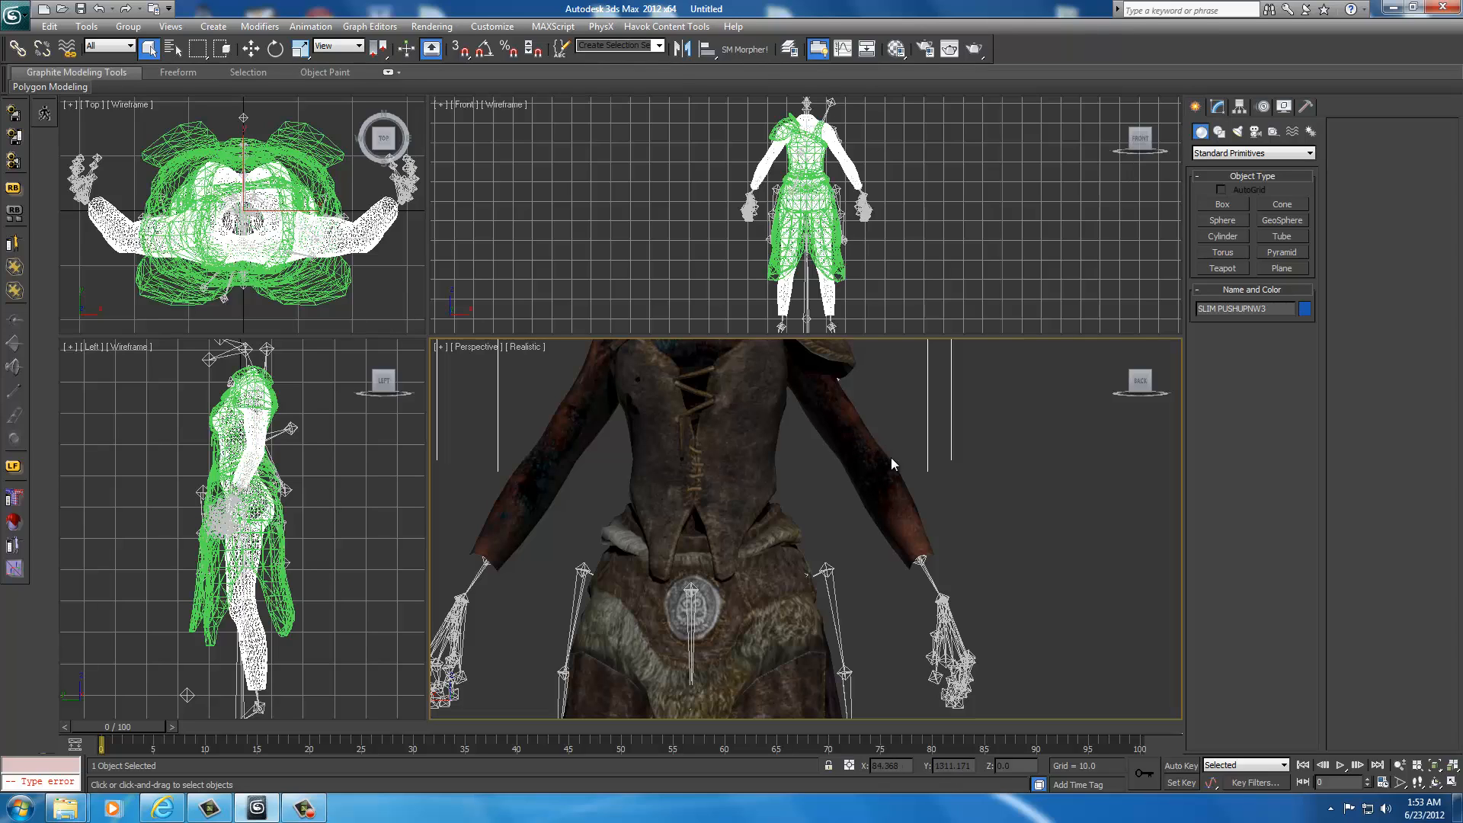
scroll(800, 477, "down", 6)
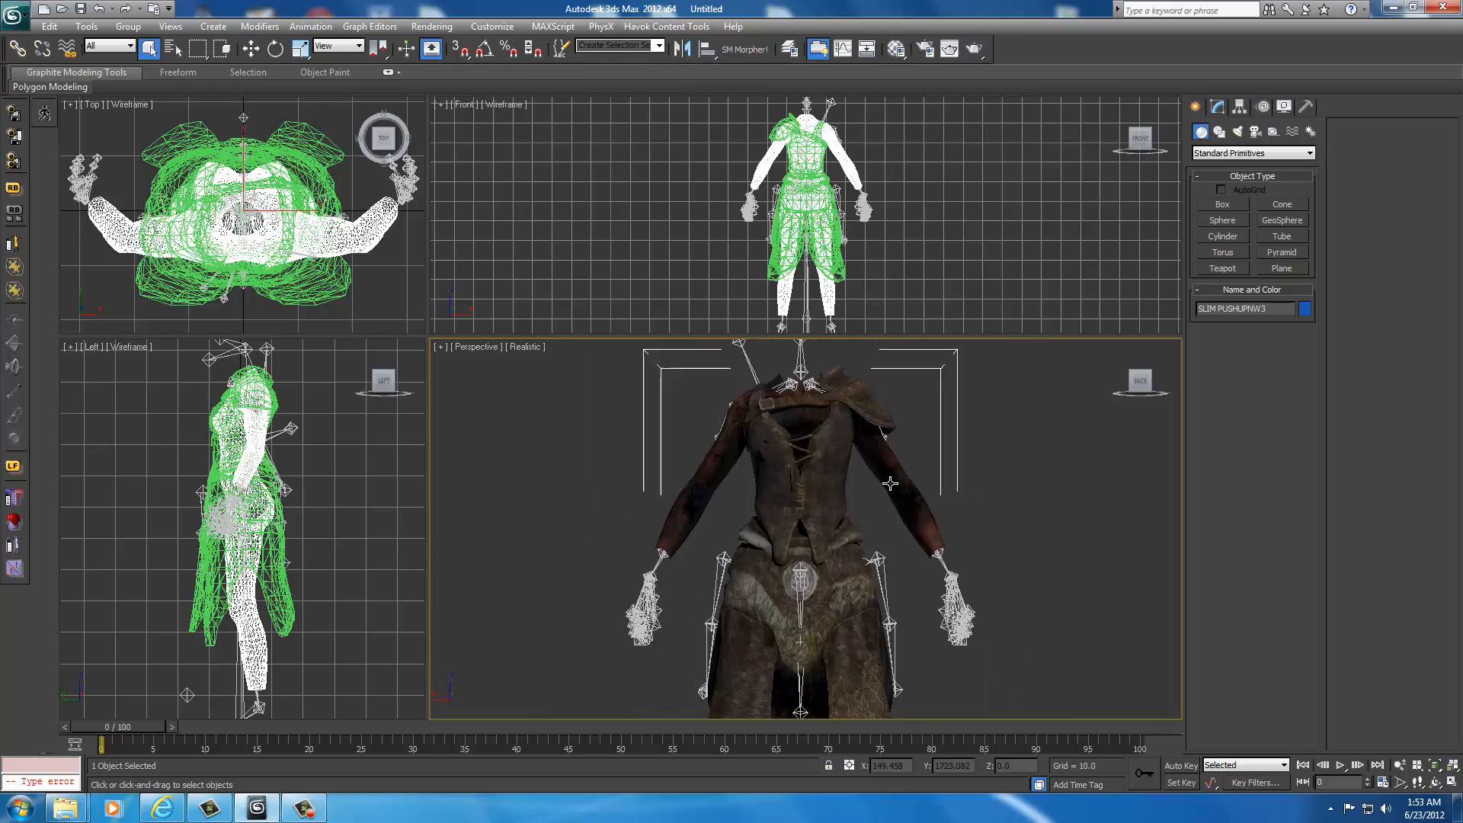
scroll(890, 485, "up", 2)
mouse_move(1141, 382)
left_click_drag(1142, 383, 436, 399)
scroll(957, 482, "up", 8)
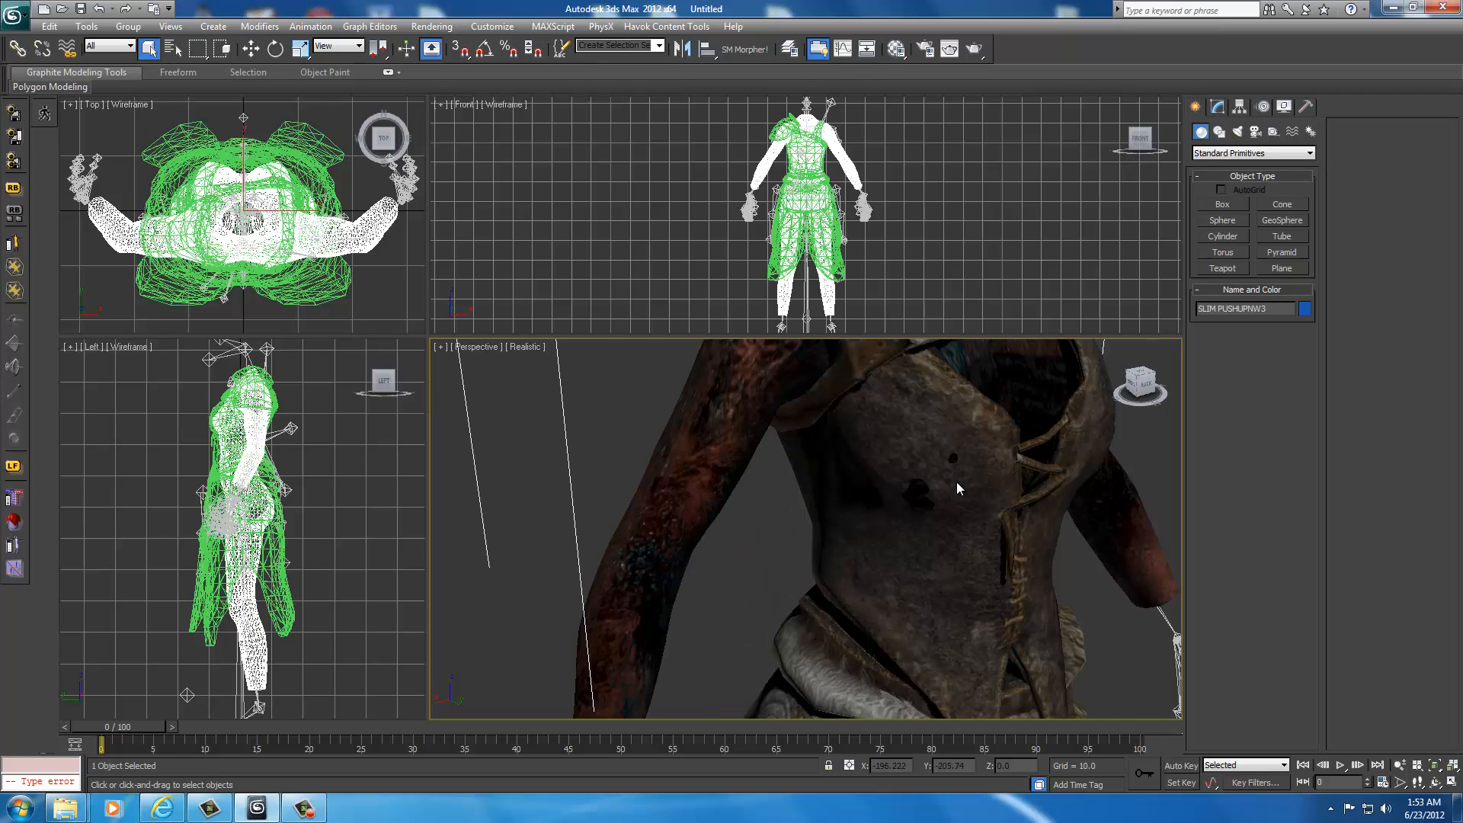
- Inspect the full body and hide cuirass from straight on and at an angle, checking the overall fit from neck to feet
scroll(854, 505, "down", 3)
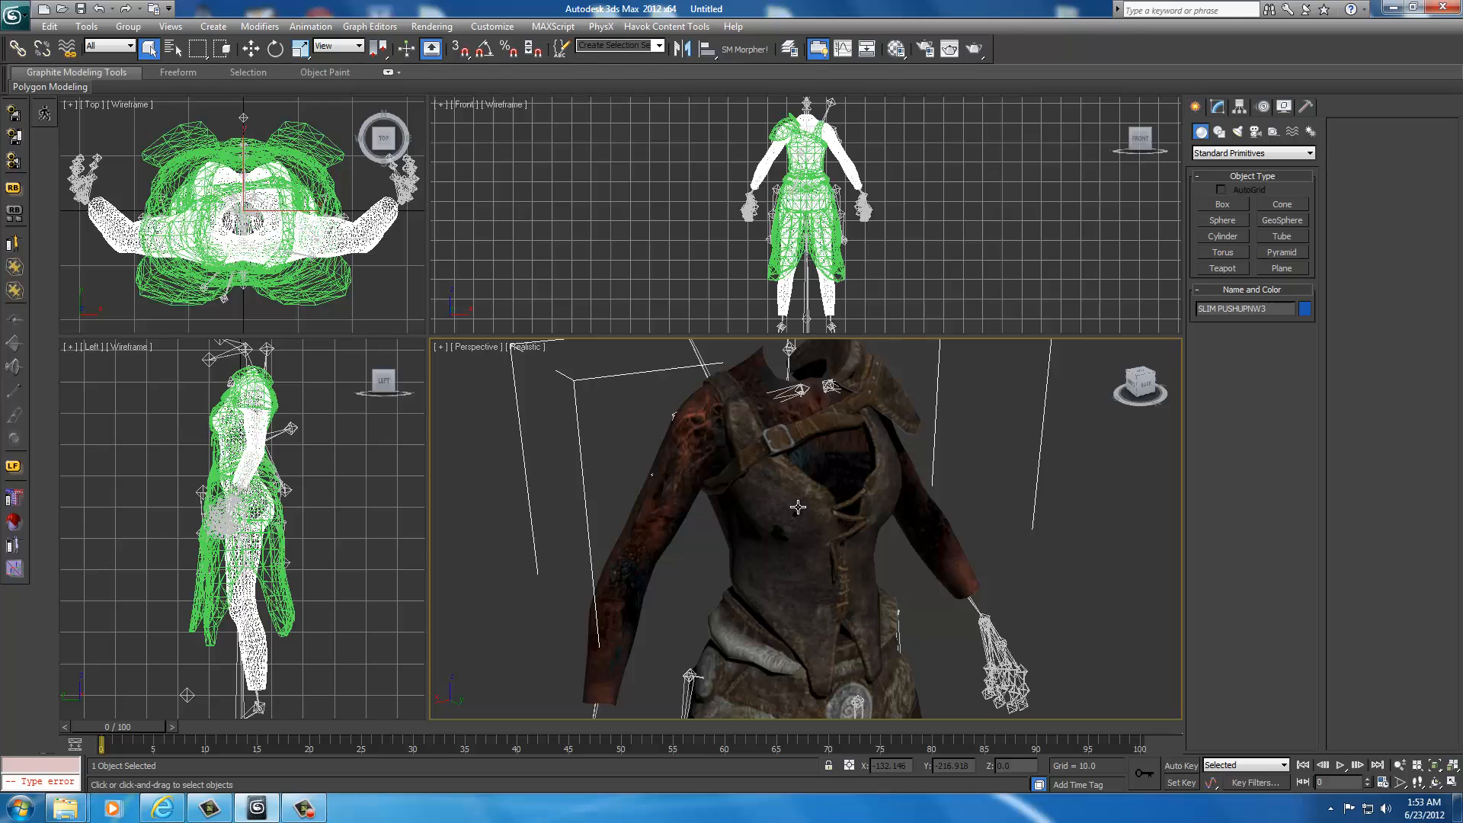
scroll(798, 507, "down", 6)
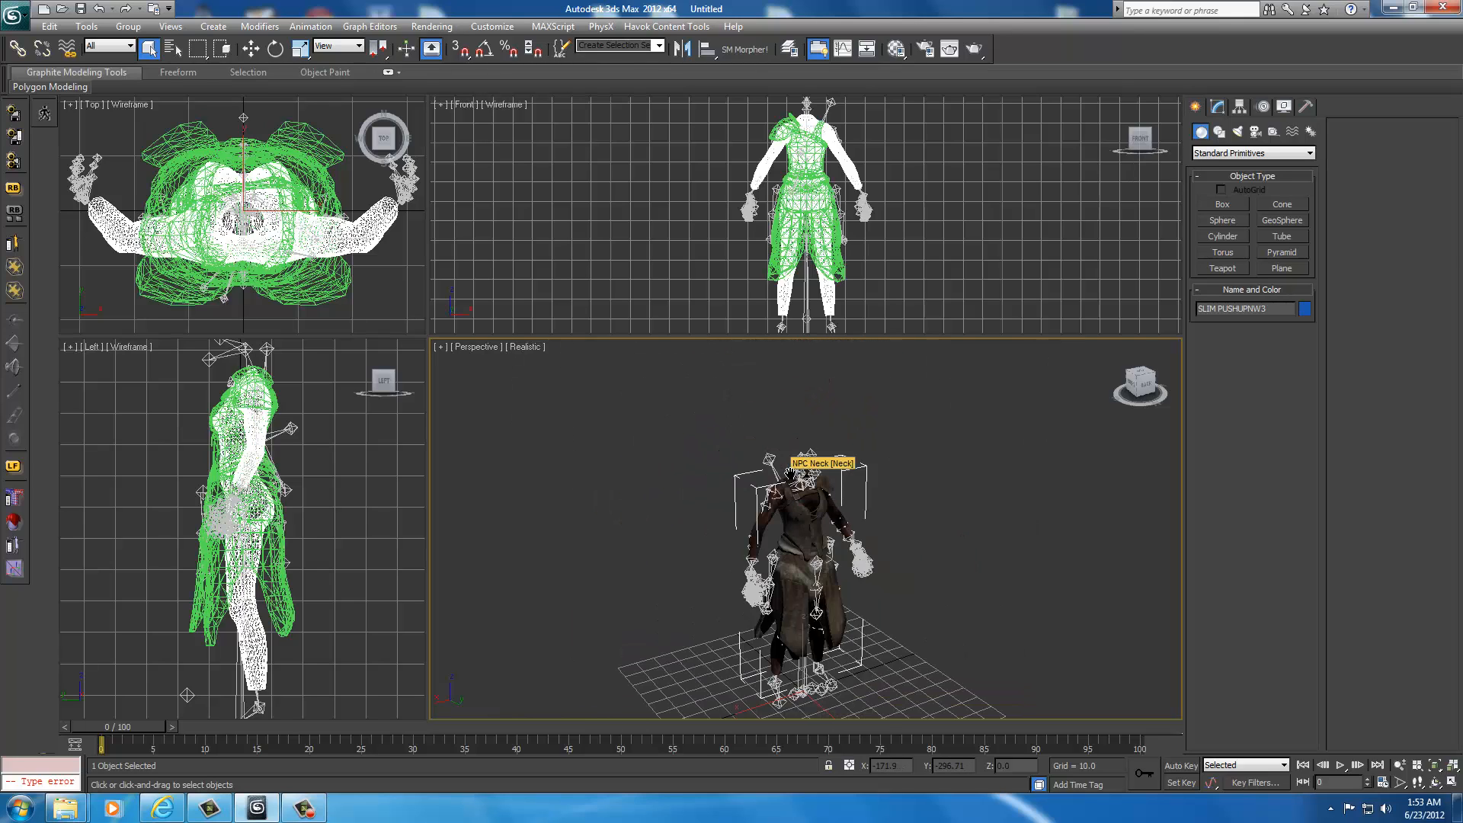
left_click(1139, 384)
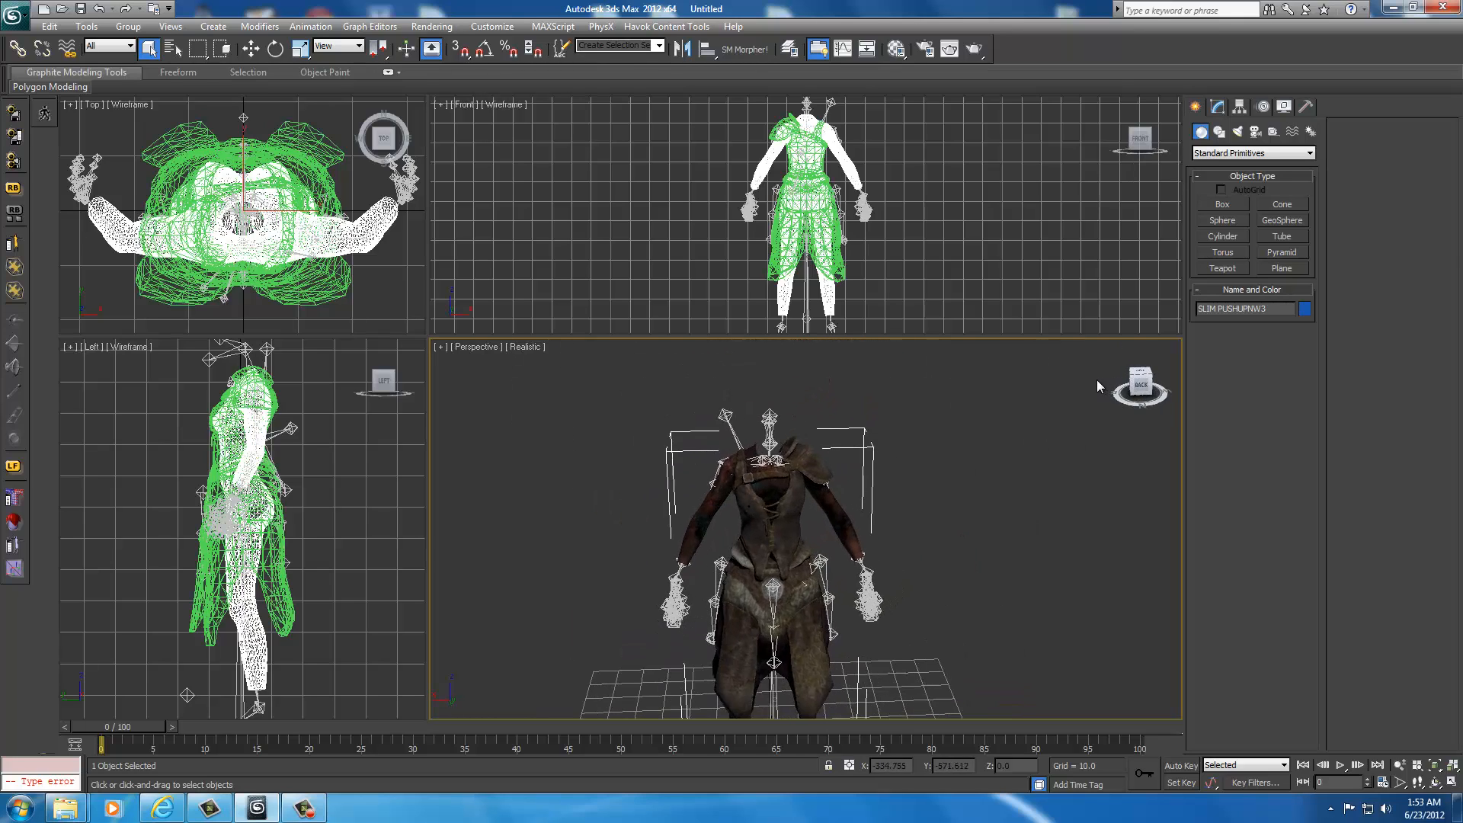
left_click_drag(1096, 379, 1109, 368)
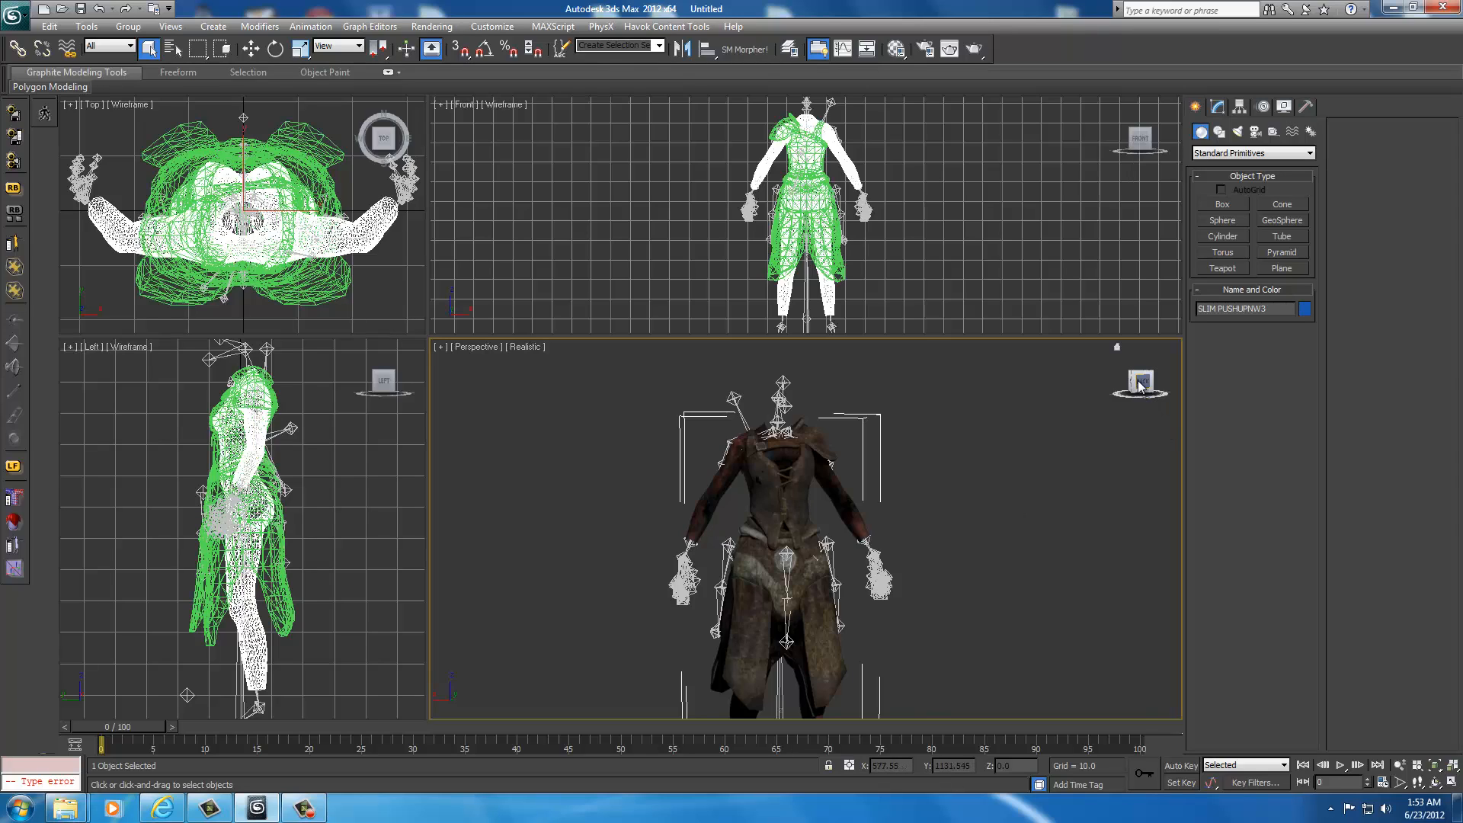
left_click_drag(1137, 381, 1158, 391)
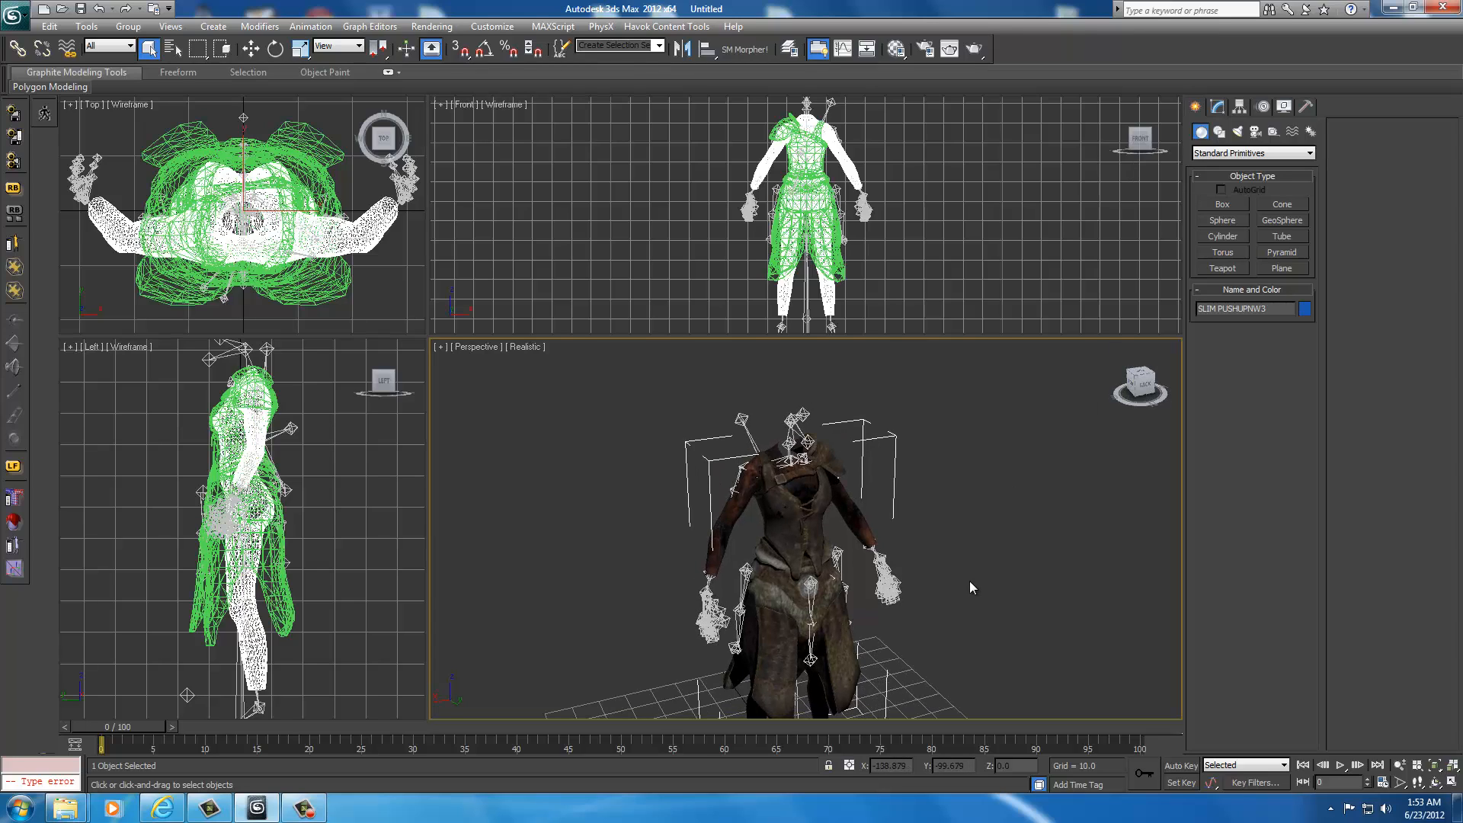
middle_click_drag(969, 581, 967, 508)
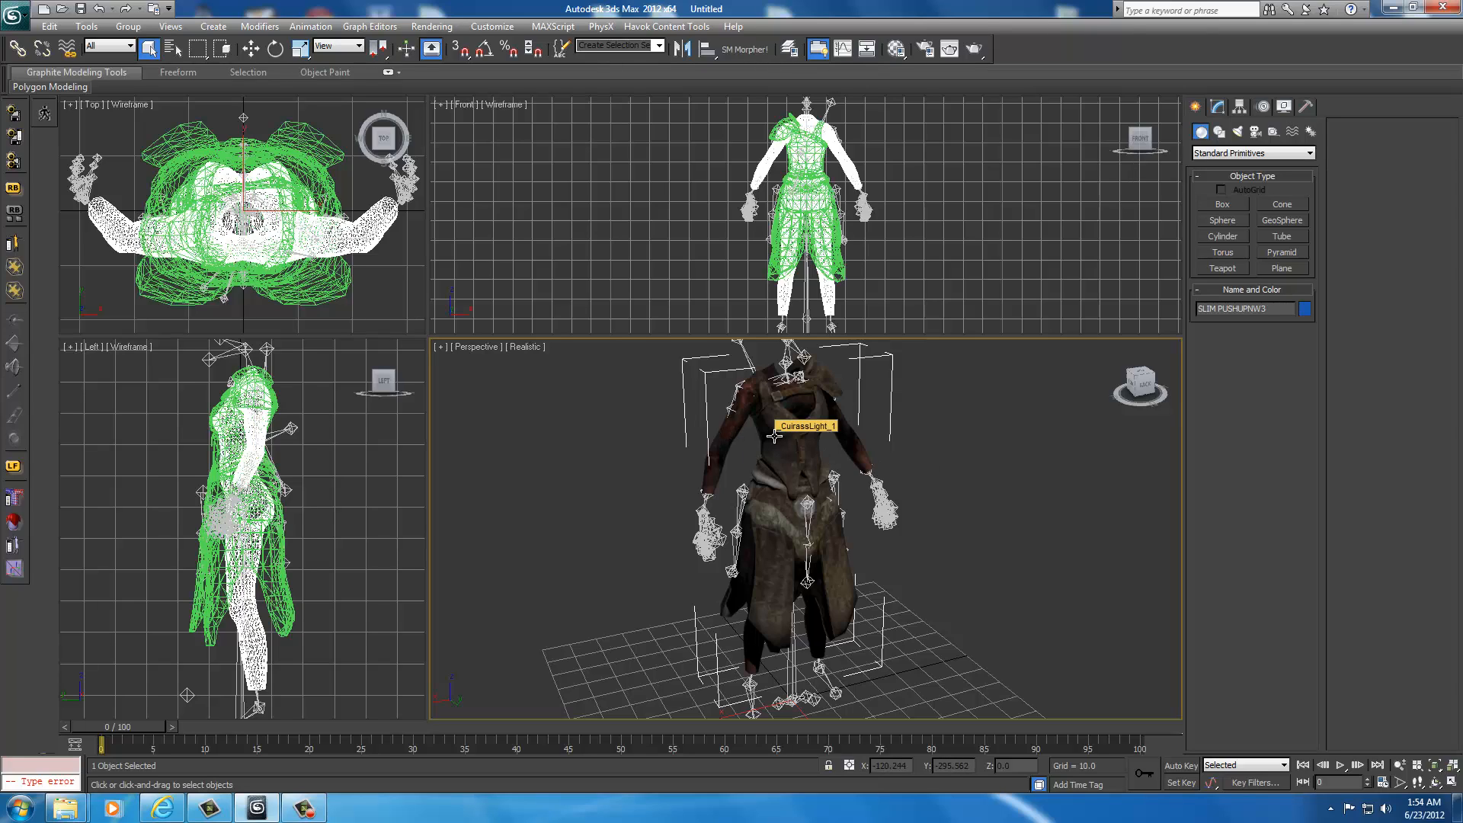
left_click_drag(1141, 386, 644, 389)
scroll(1017, 432, "up", 3)
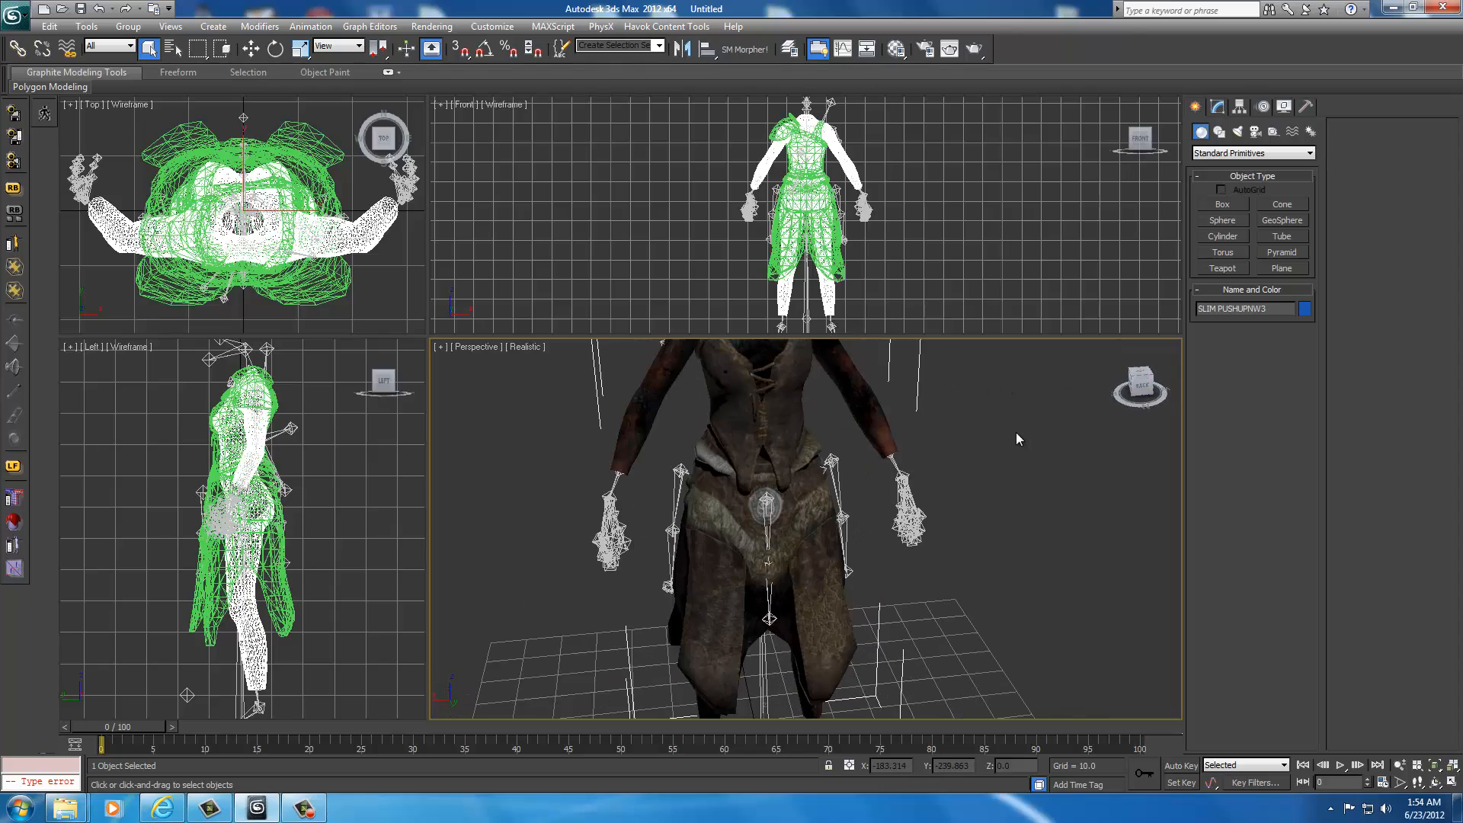
middle_click_drag(1017, 433, 1055, 458)
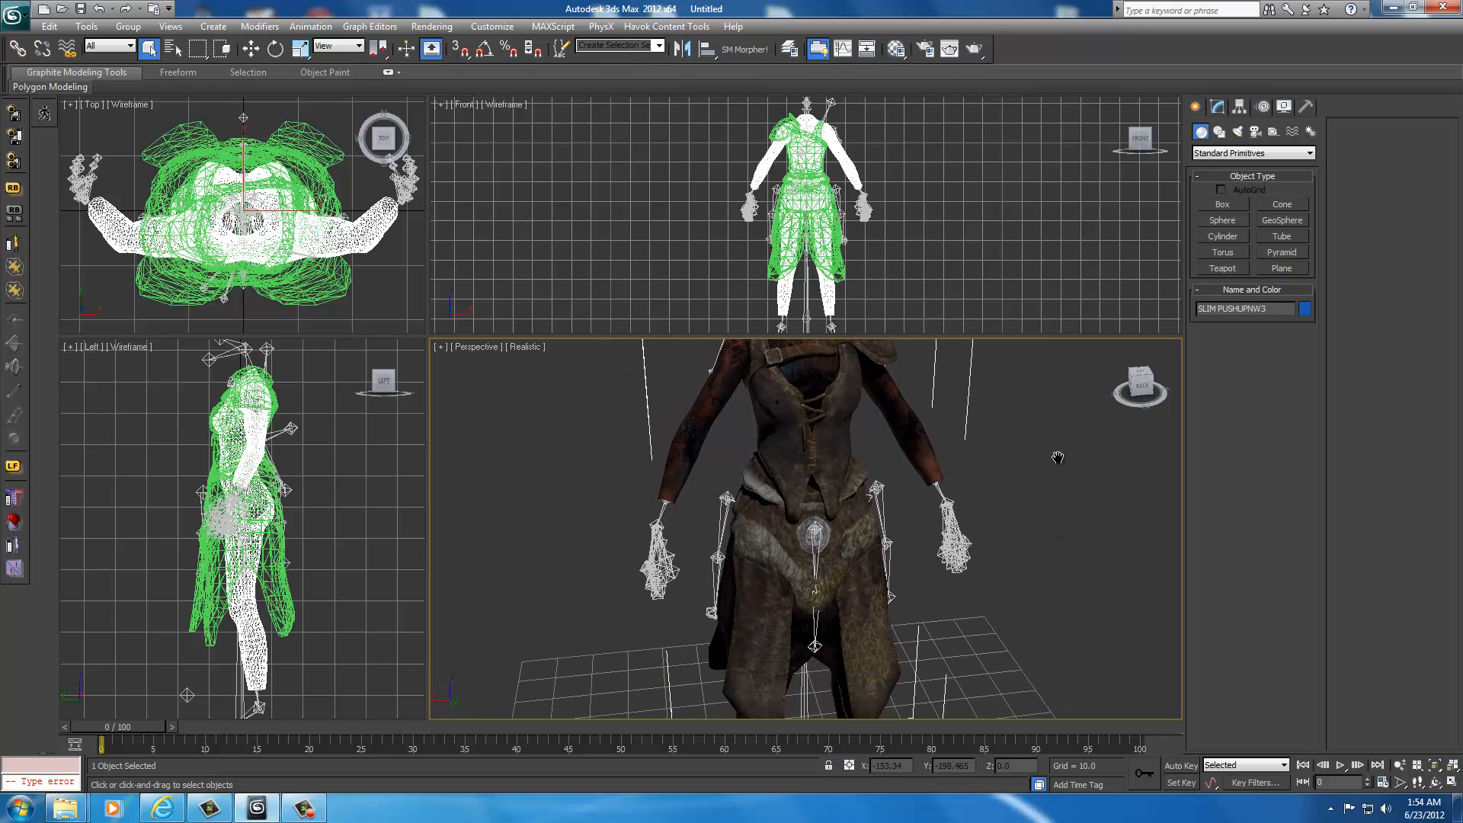
scroll(1058, 459, "down", 3)
left_click_drag(1142, 387, 1151, 396)
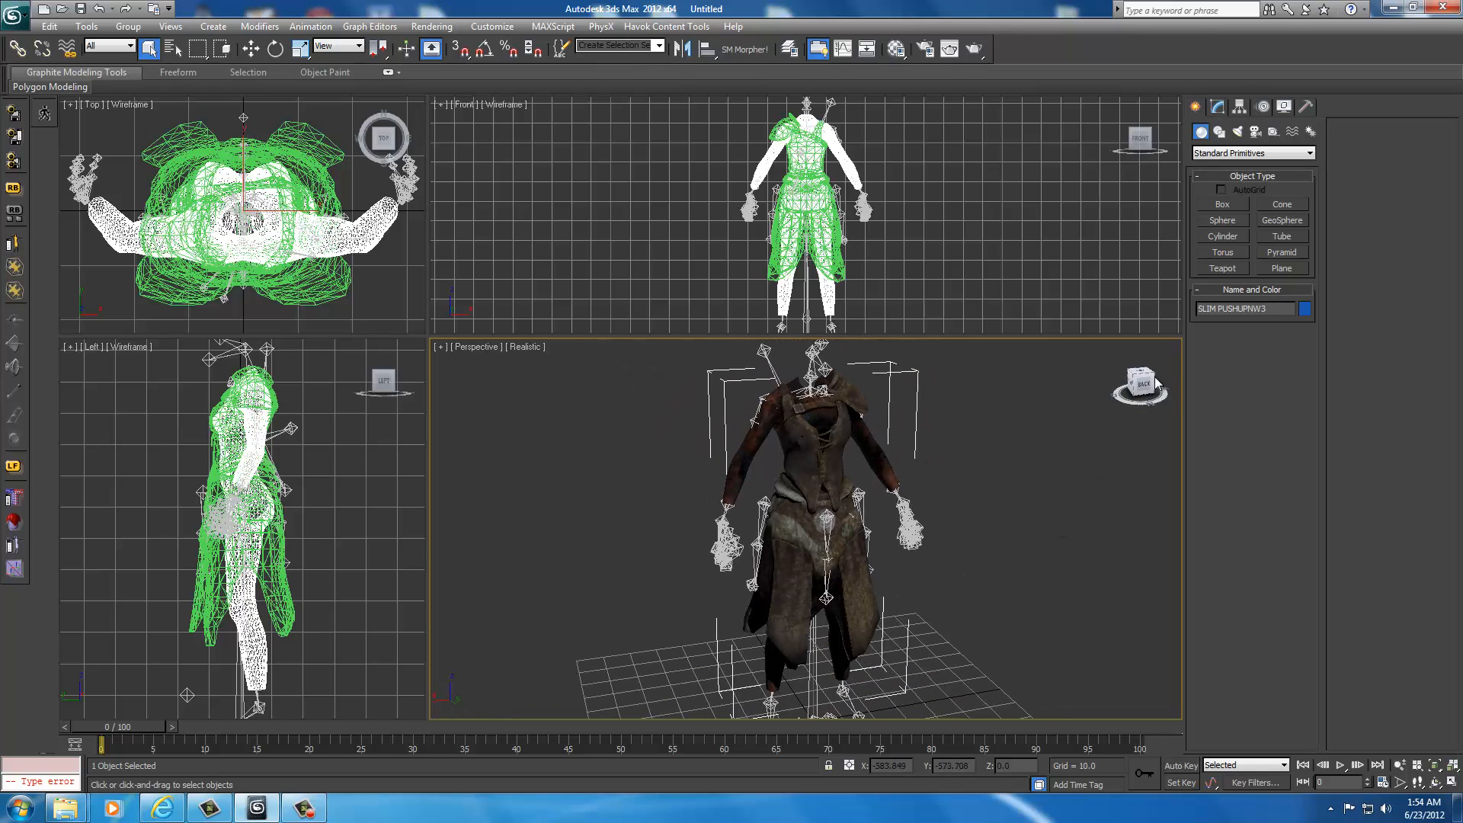
- Start a file export and browse to the Test1 folder under UNP Custom Armors, data, meshes, armor, hide and f
left_click(14, 18)
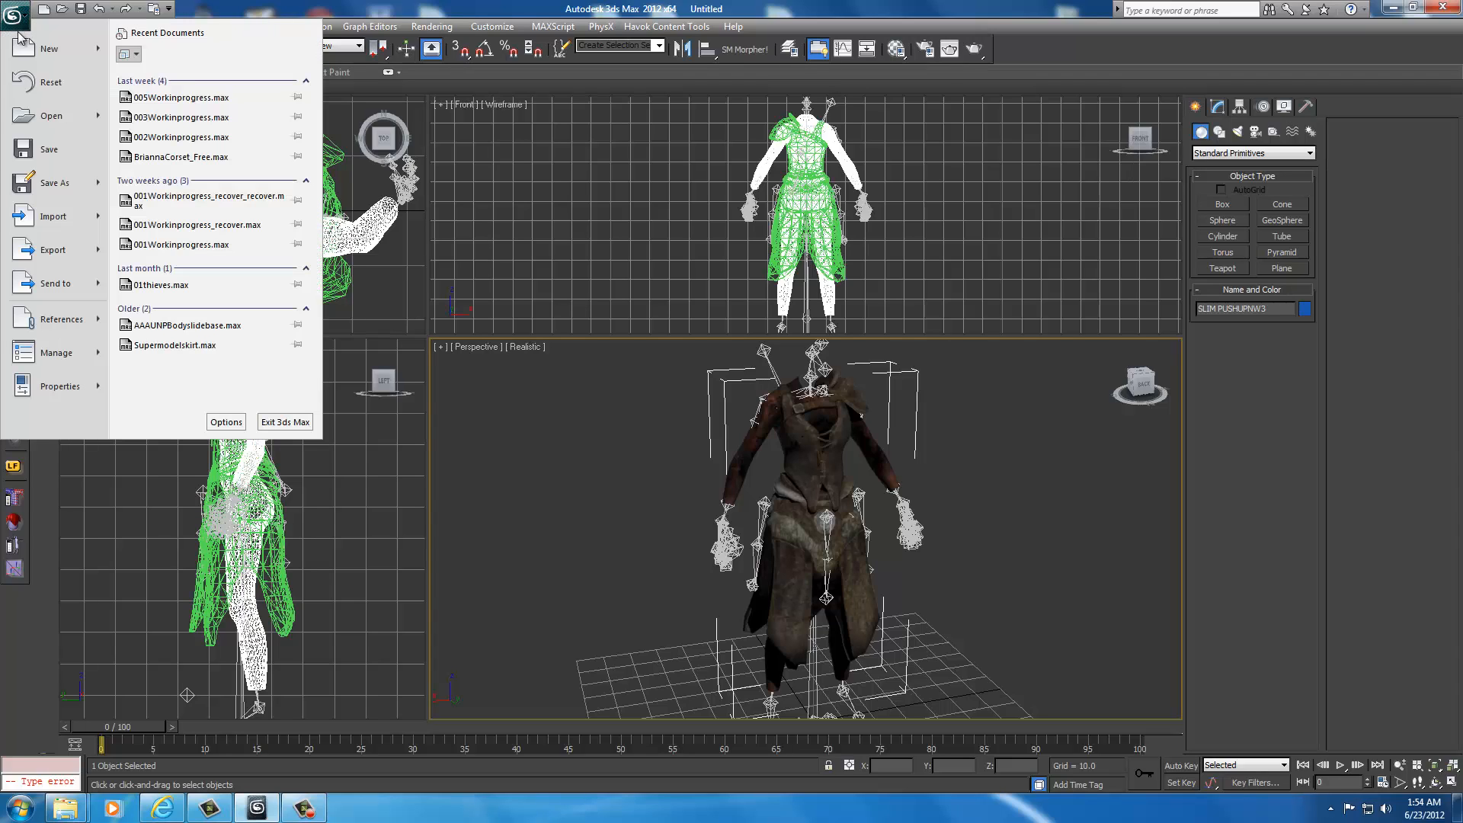
left_click(42, 260)
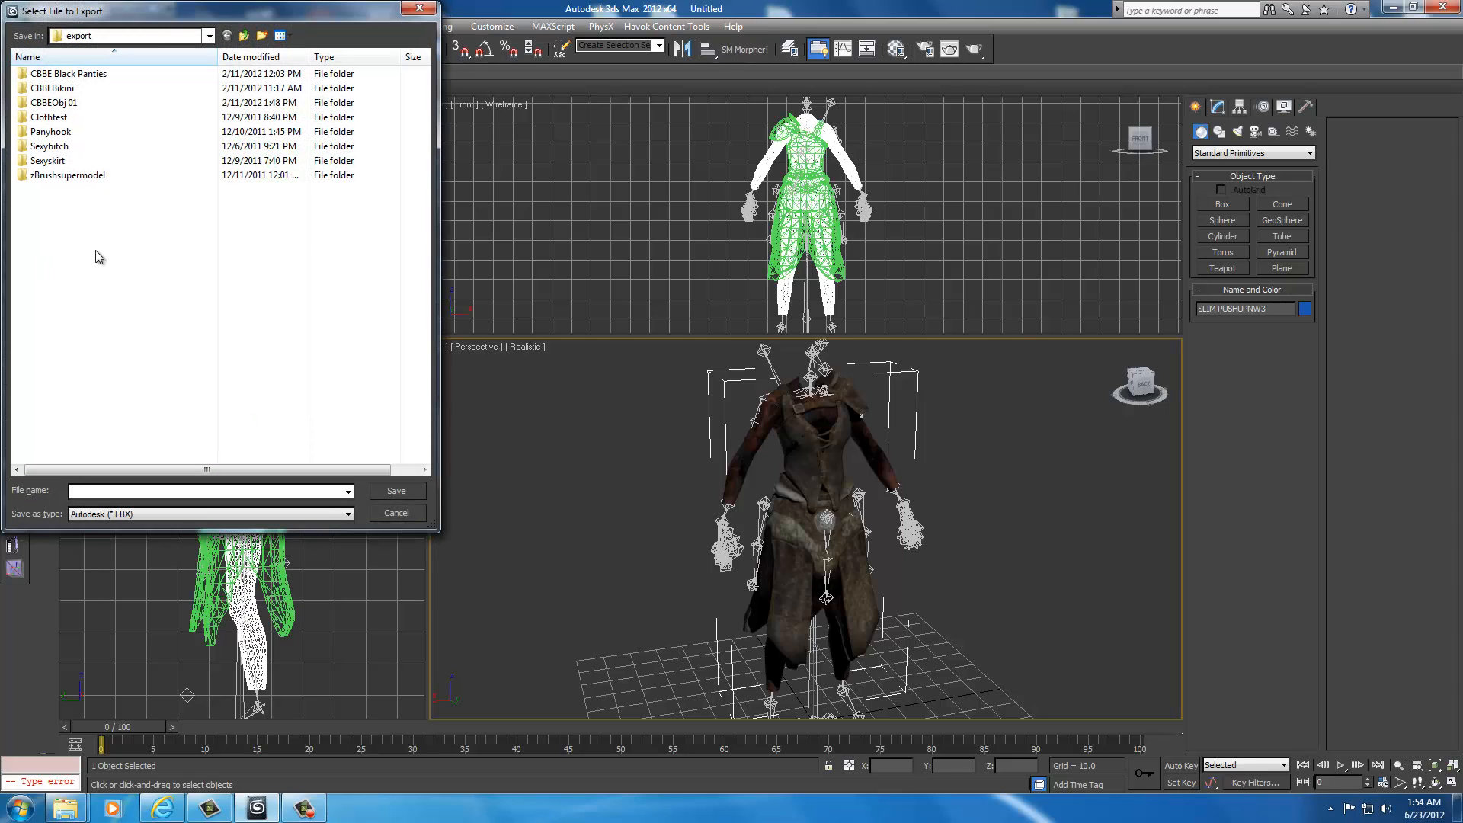
left_click(211, 38)
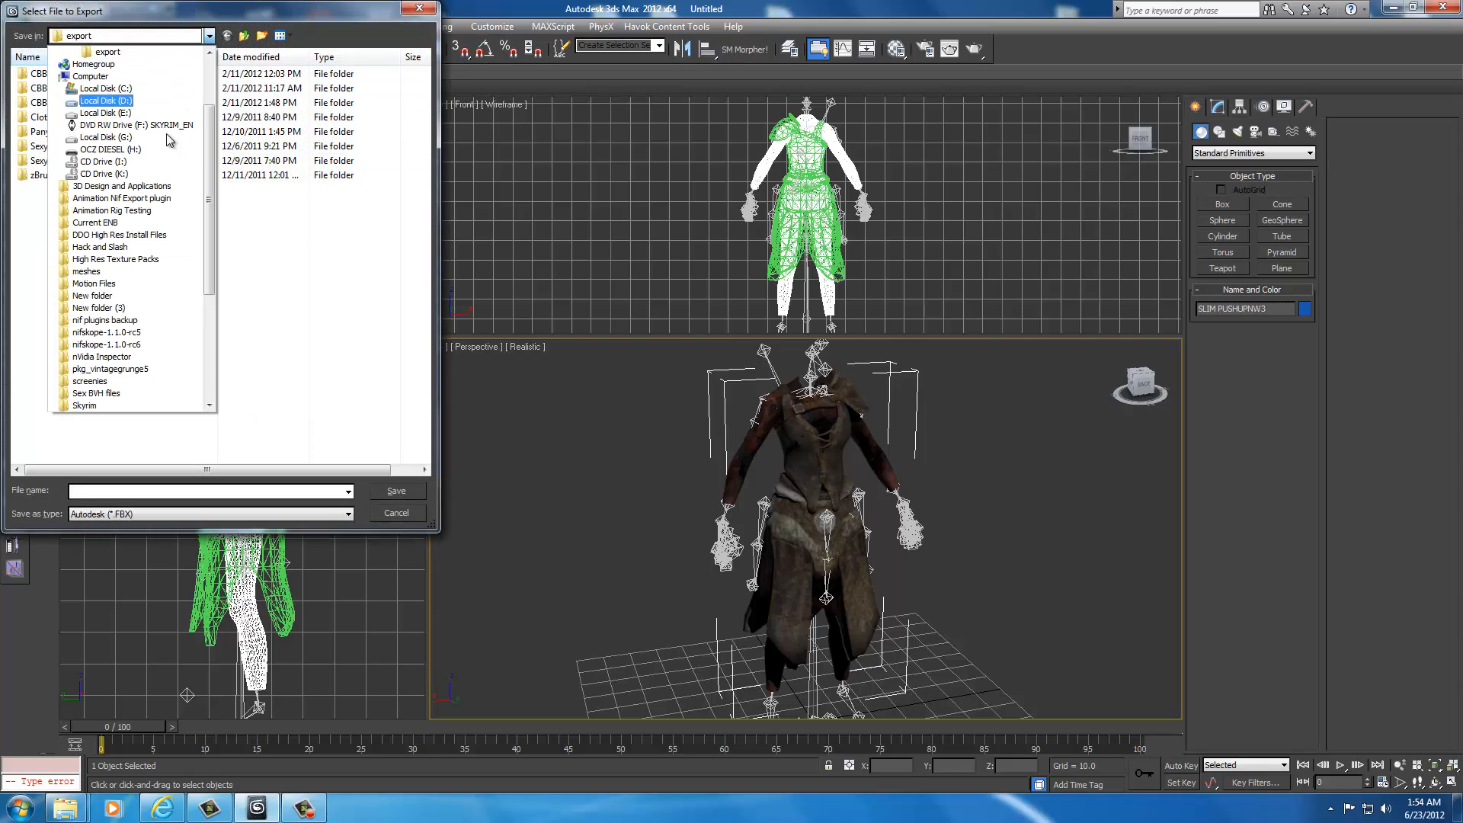
scroll(147, 298, "down", 5)
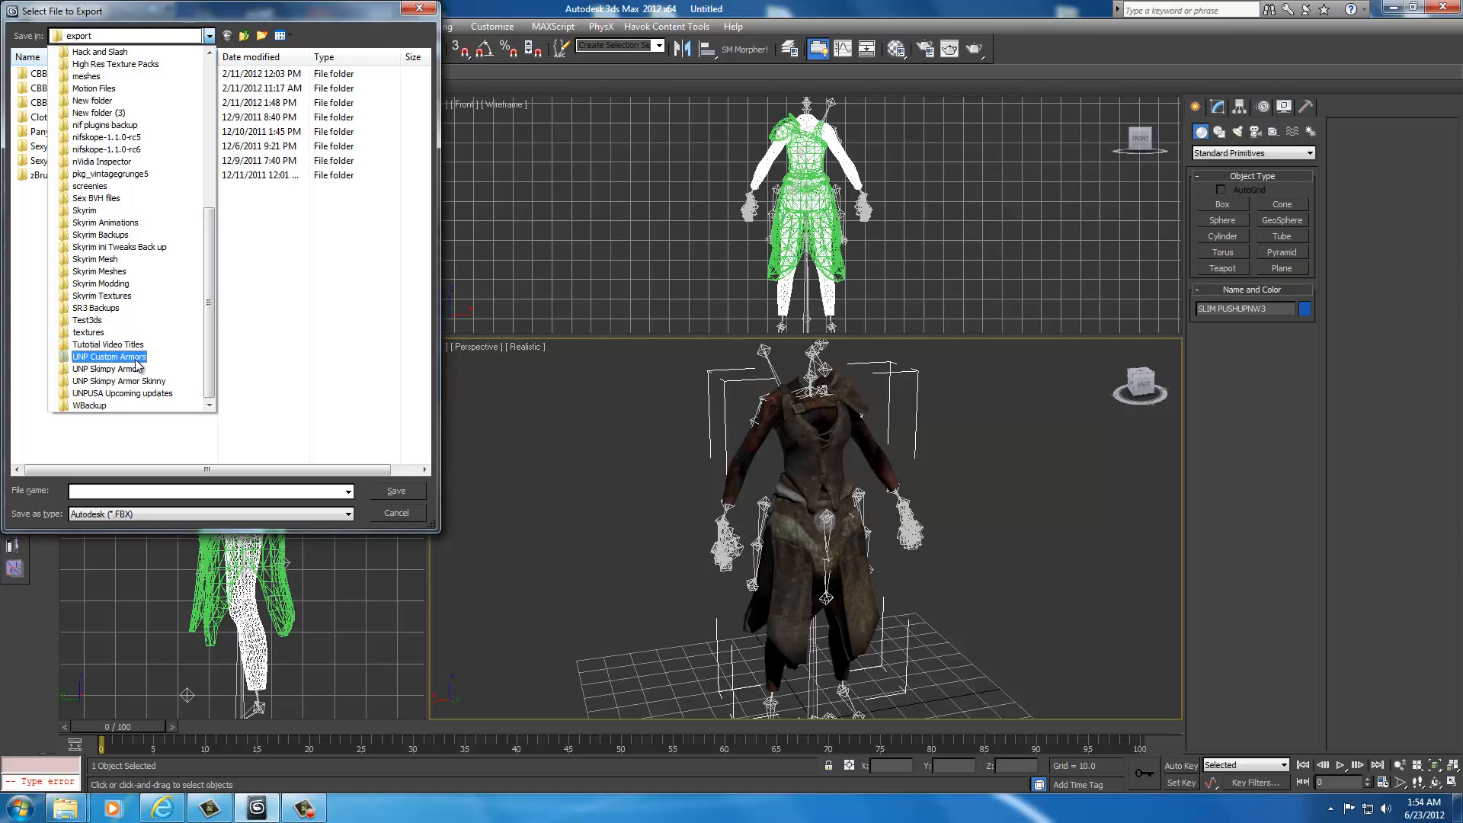
left_click(135, 360)
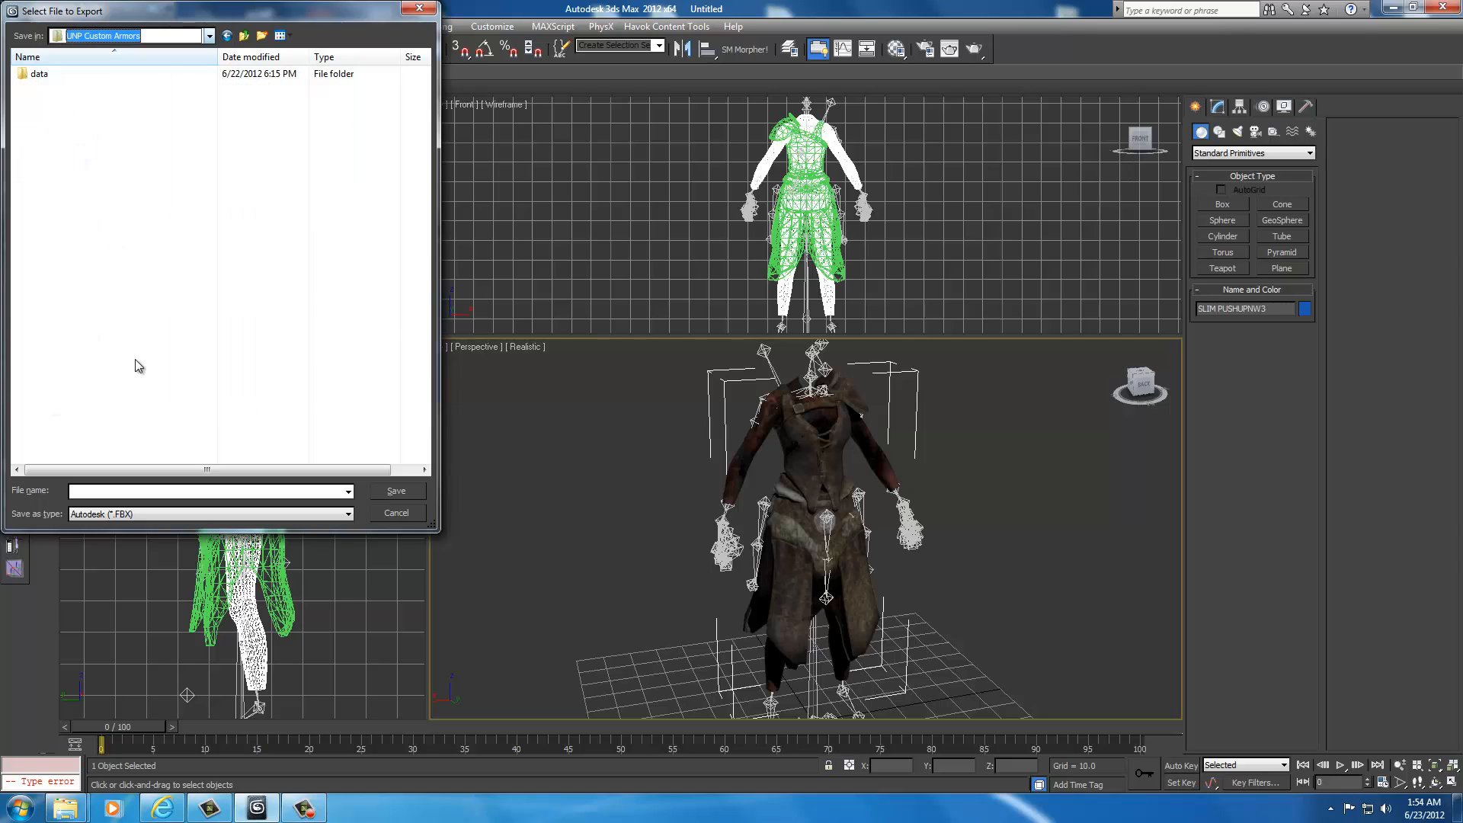
double_click(40, 74)
double_click(47, 76)
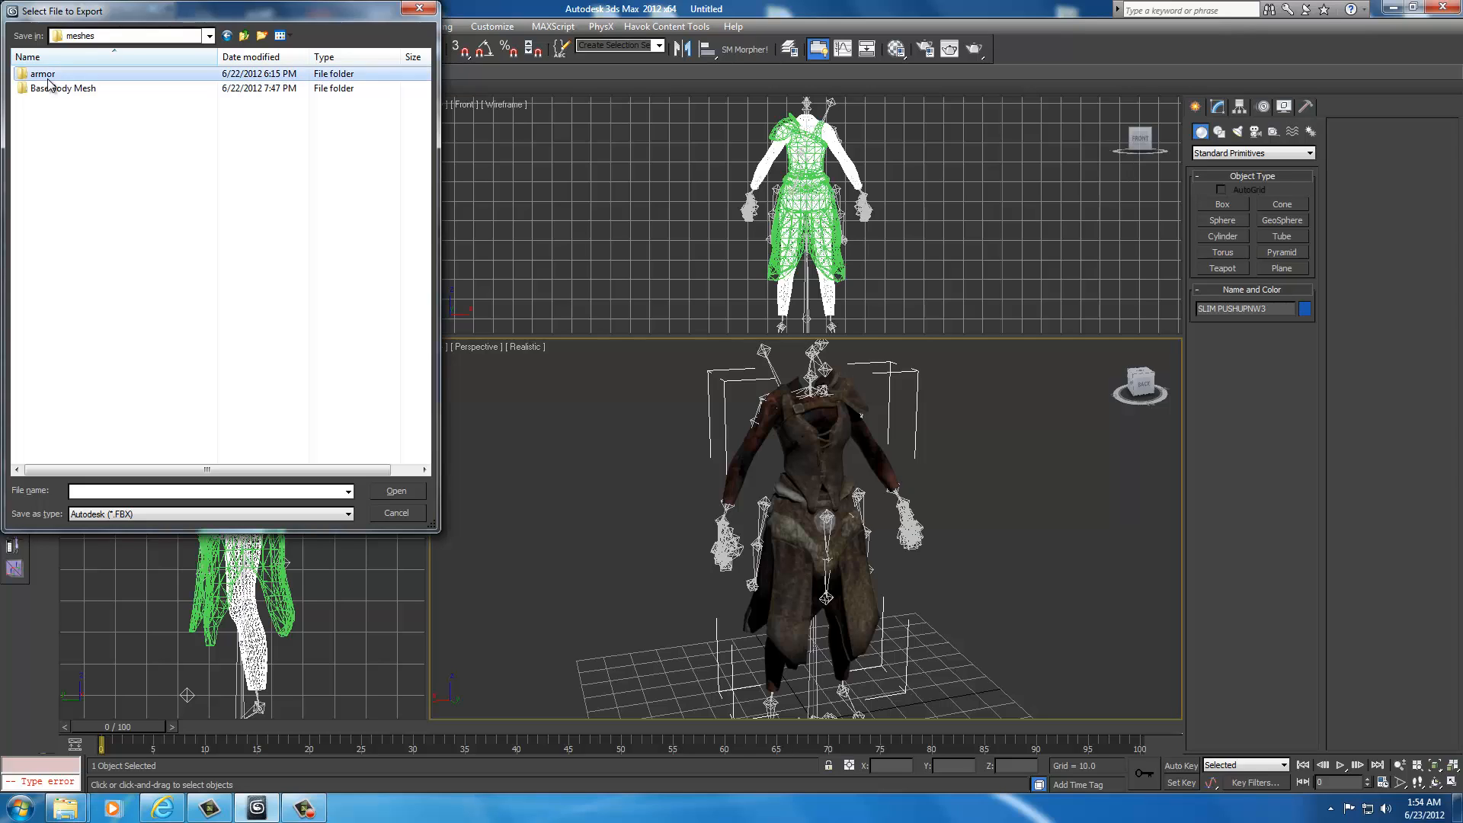
double_click(47, 76)
double_click(47, 76)
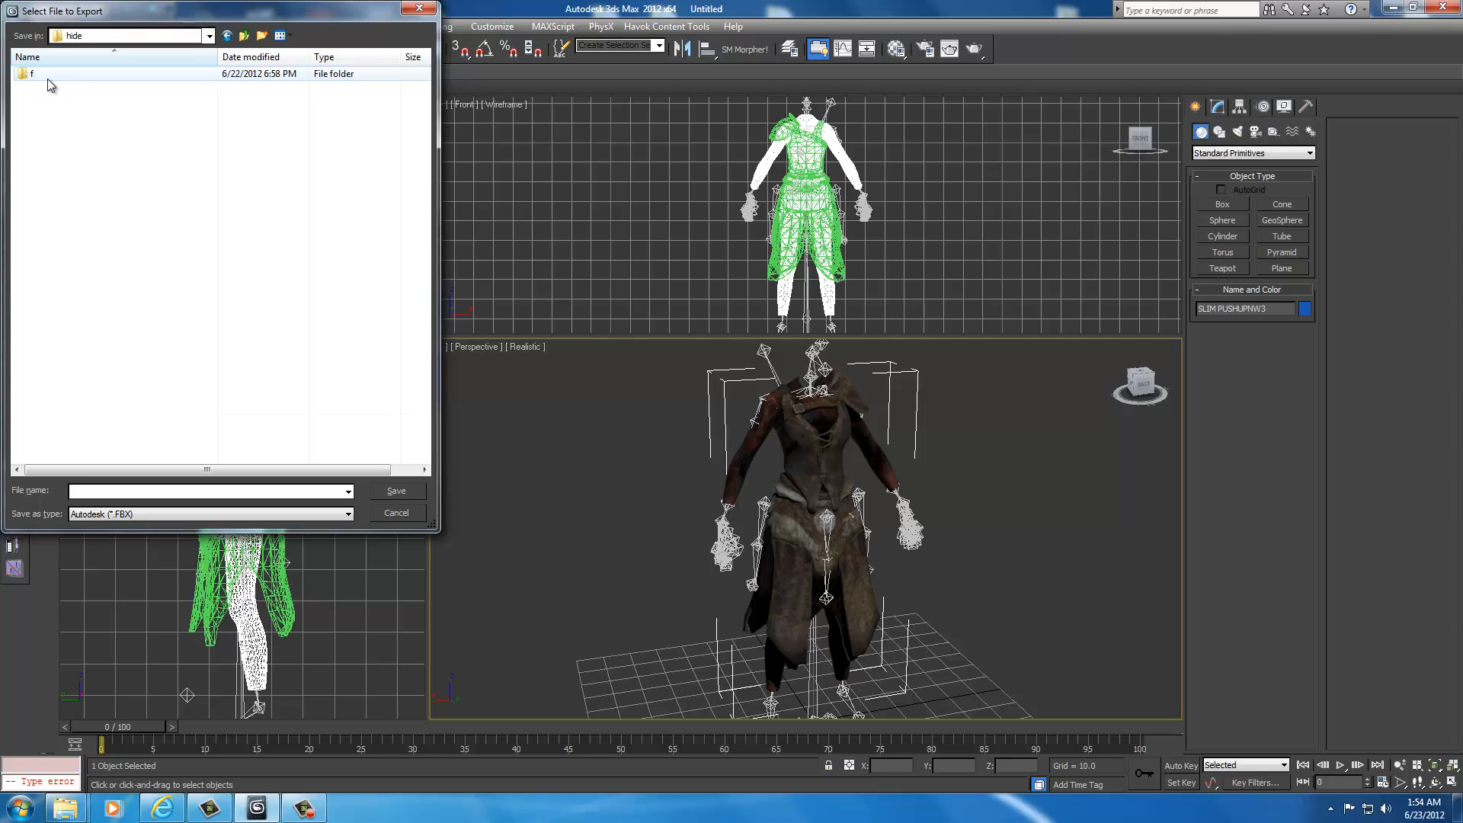
double_click(47, 76)
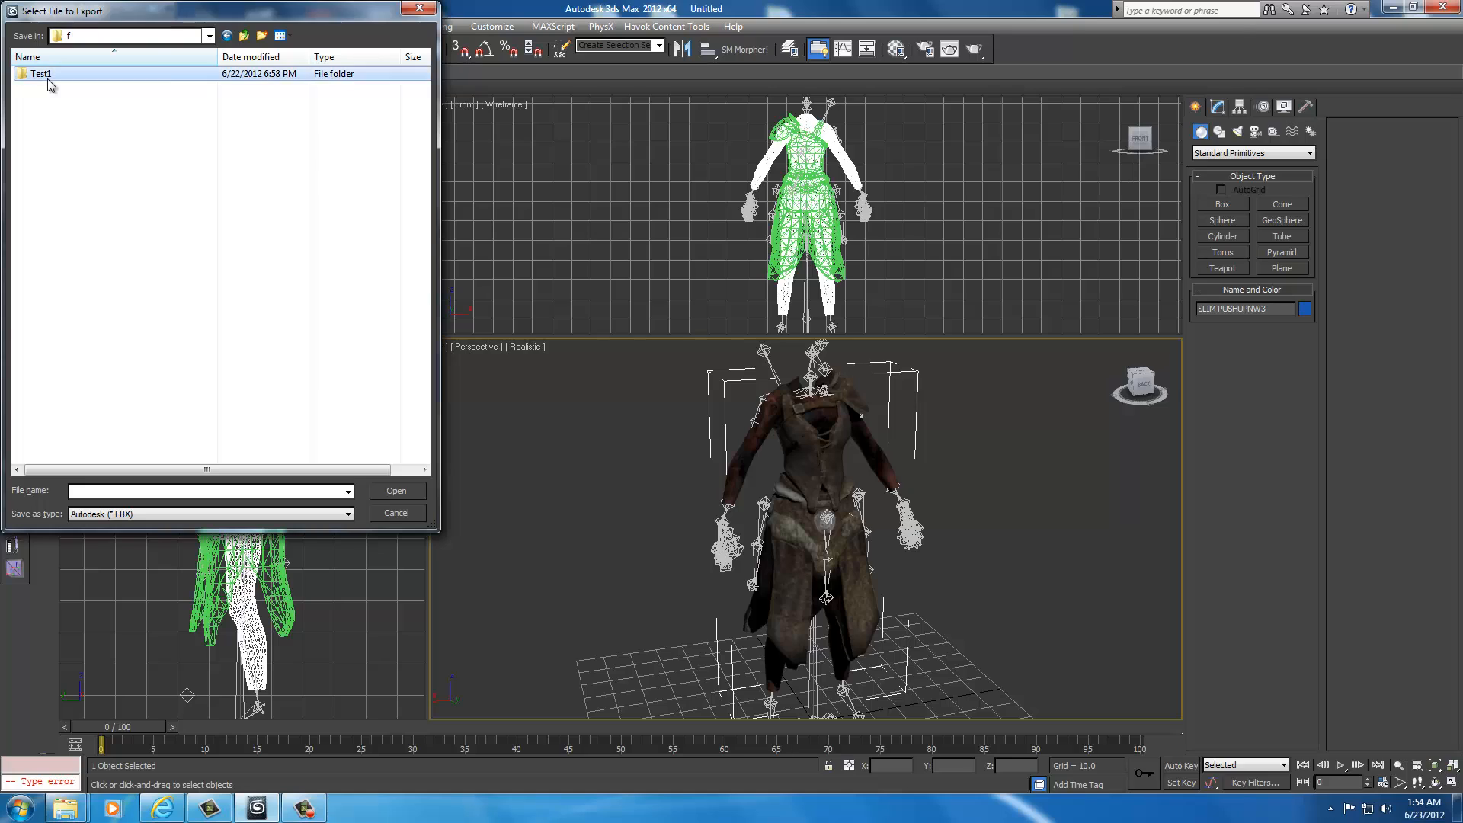
double_click(47, 80)
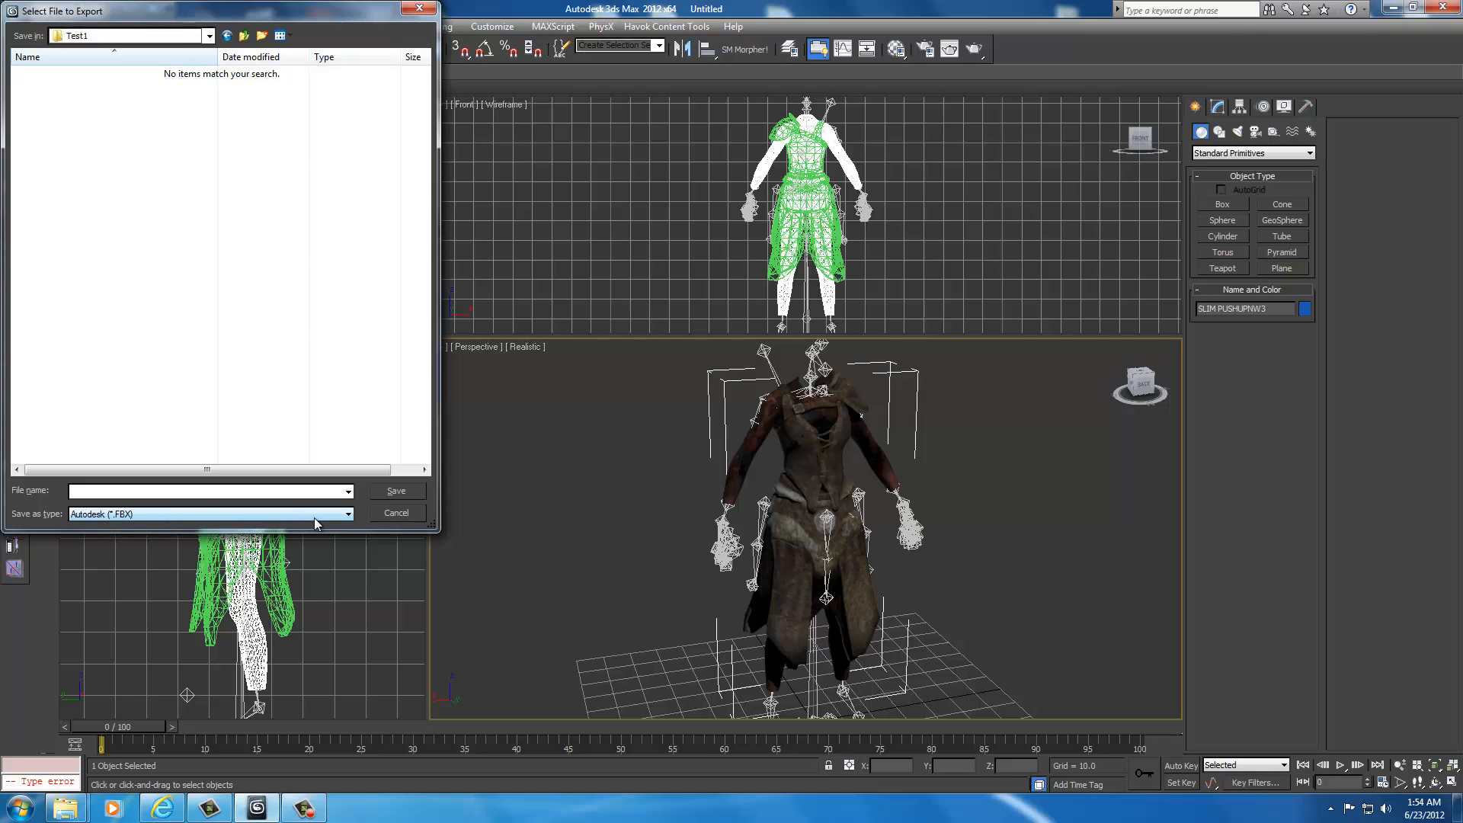
- Set the export format to Netimmerse/Gamebryo and overwrite the existing cuirasslight_0 file
left_click(338, 515)
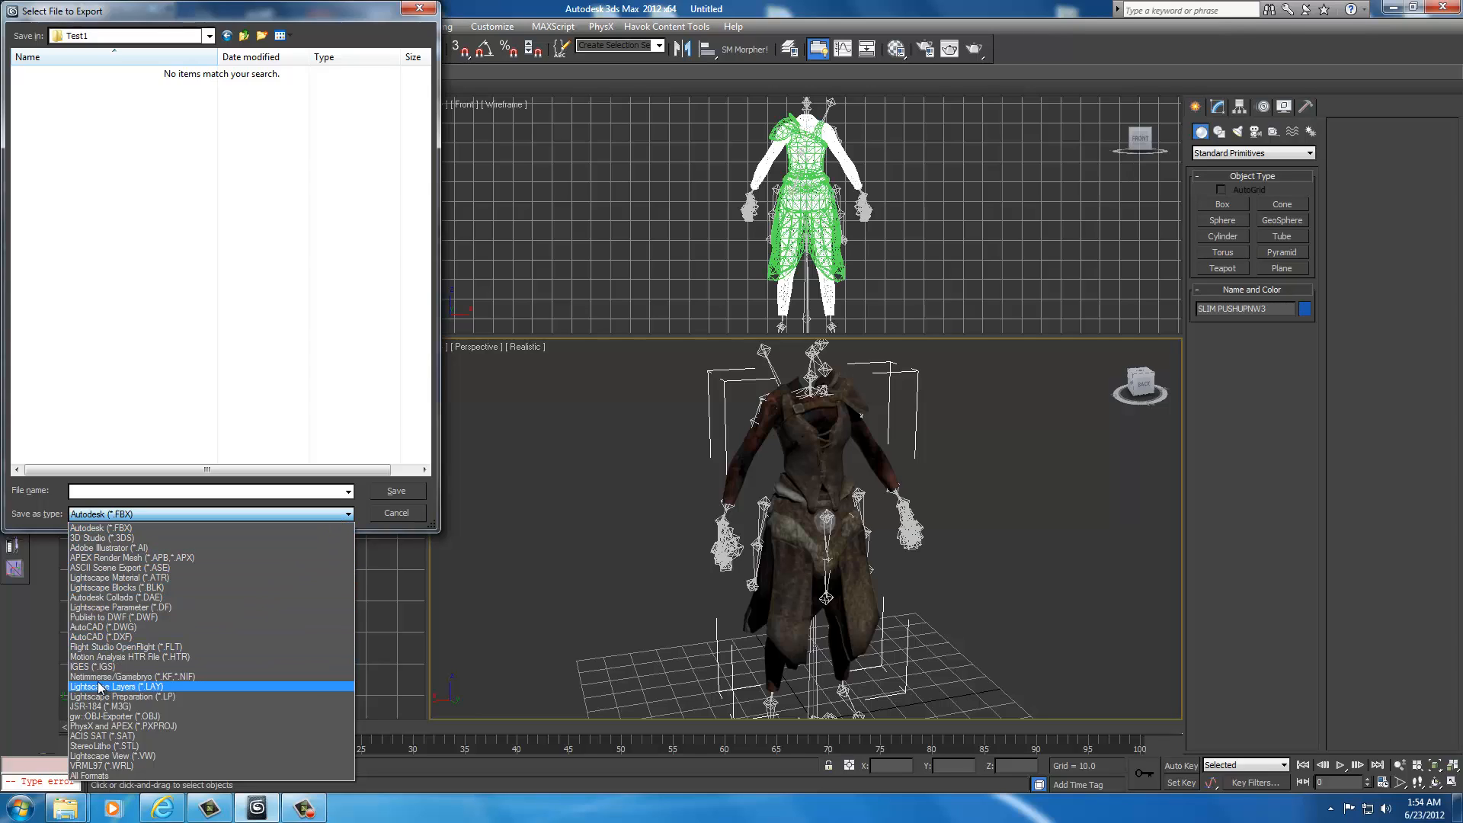
left_click(184, 677)
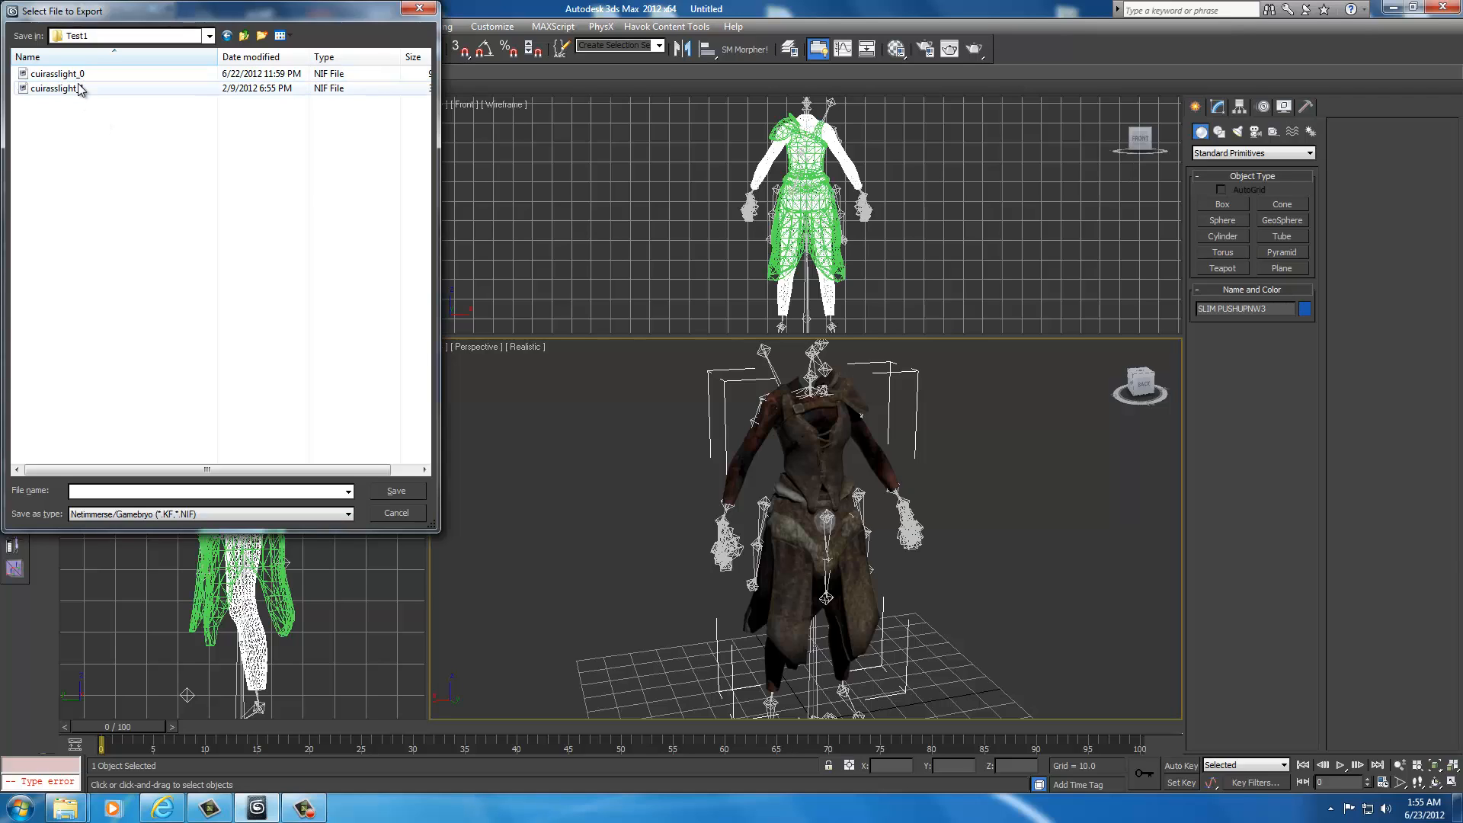
left_click(39, 79)
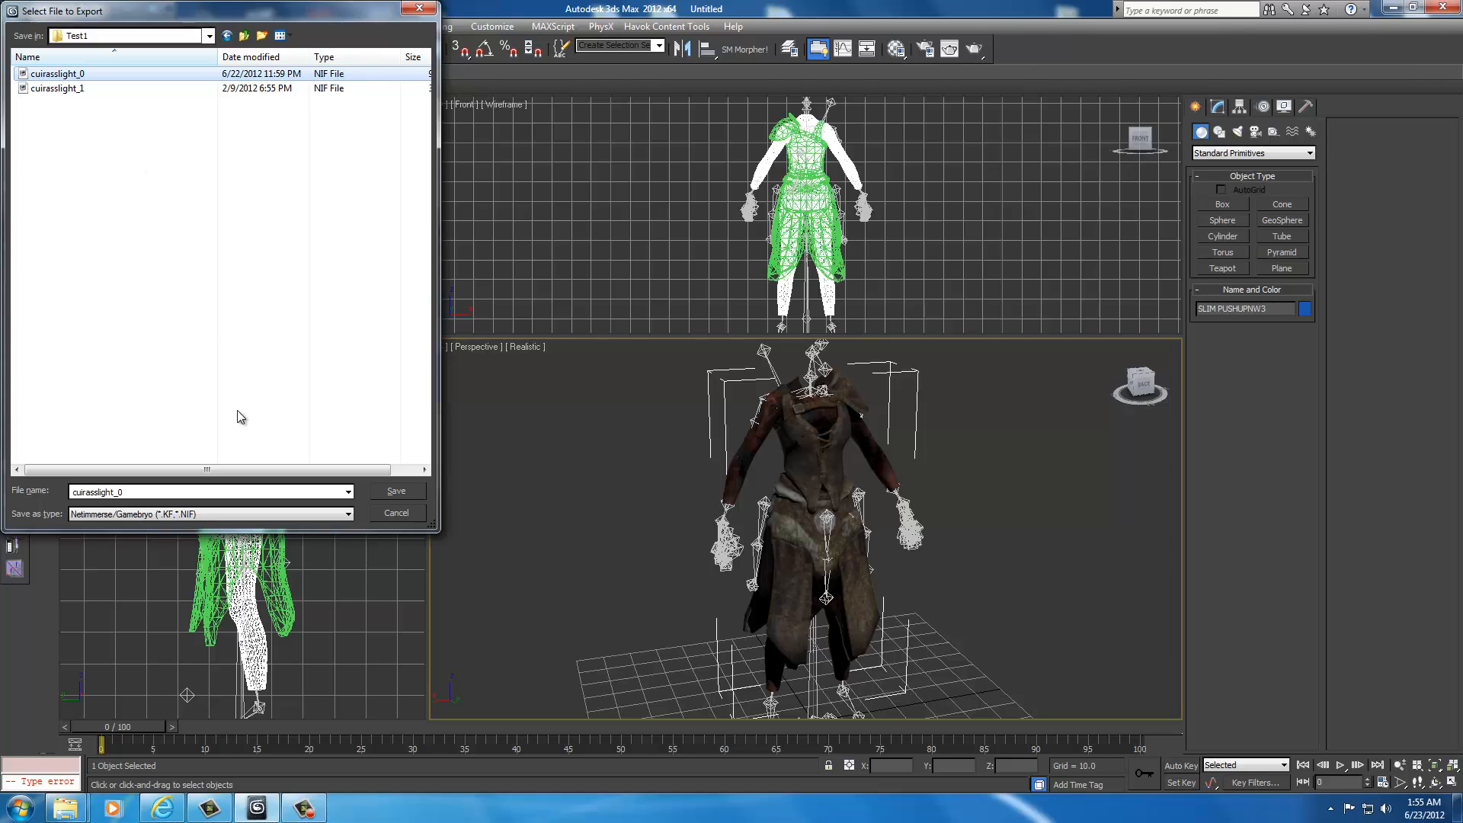
left_click(390, 493)
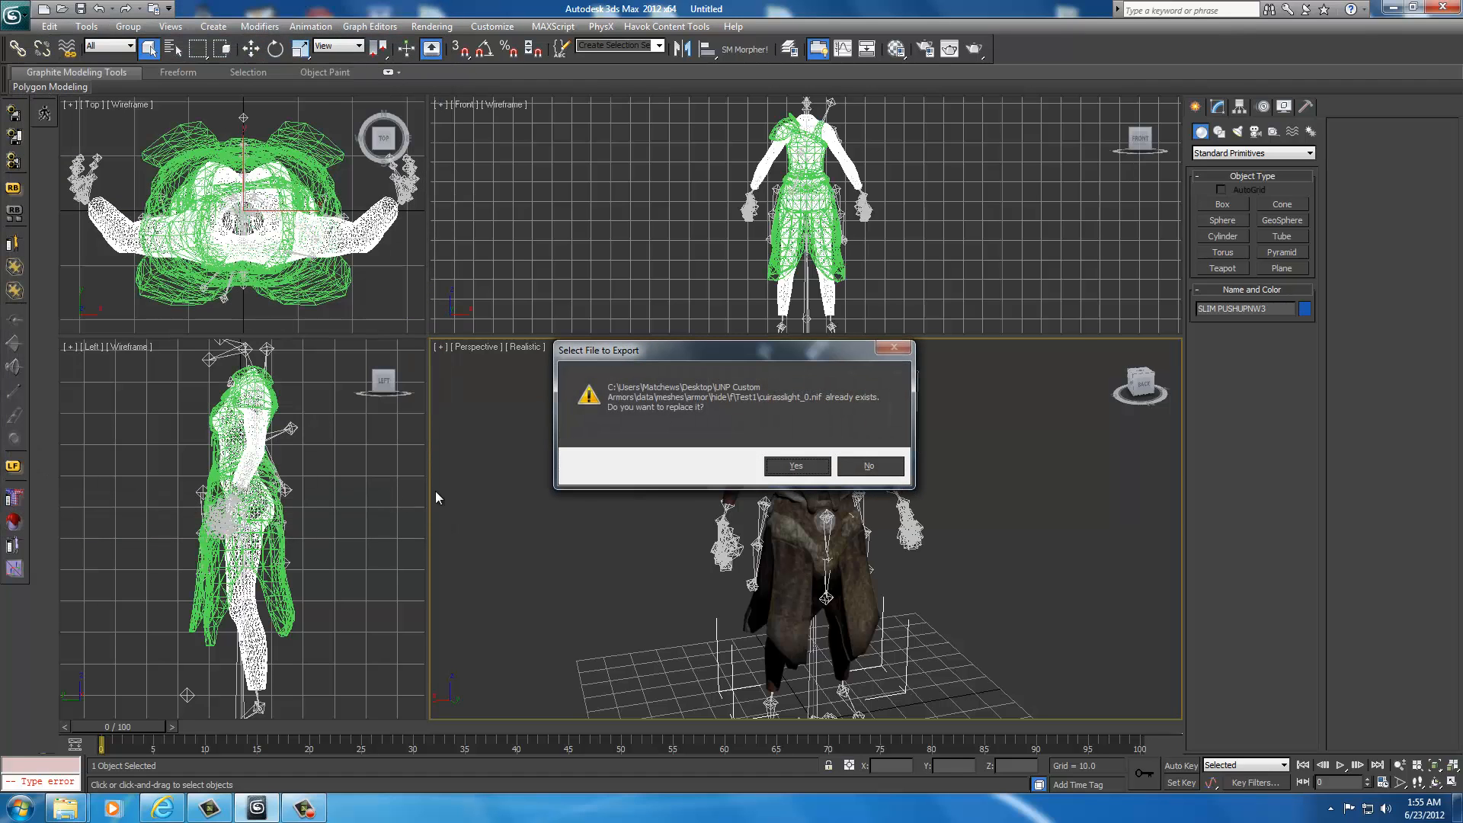
left_click(797, 466)
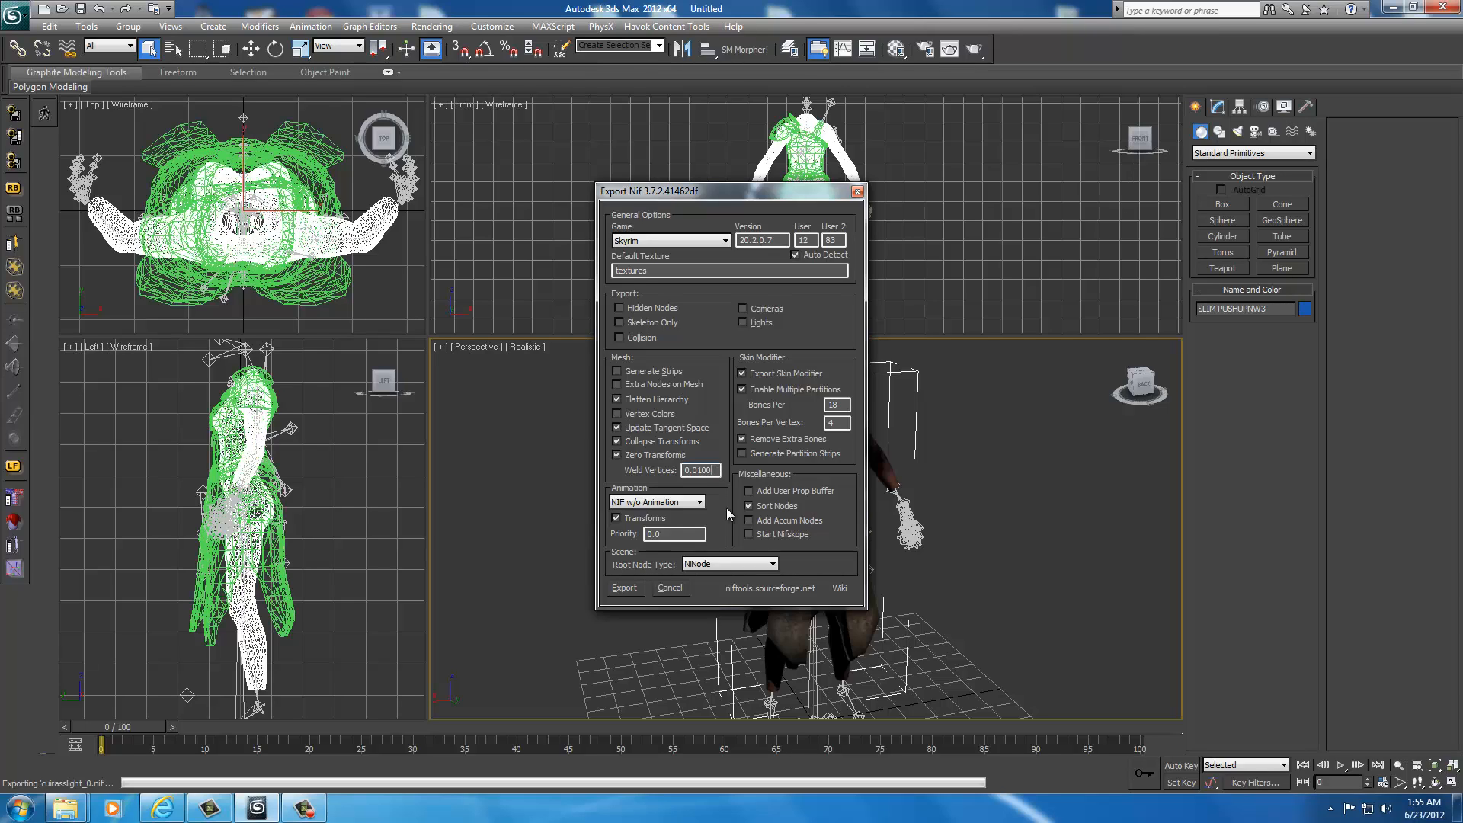
- Remove the last three digits of the Weld Vertices value and export with the Skyrim NIF w/o Animation settings
key("BackSpace")
key("BackSpace")
key("BackSpace")
left_click(624, 588)
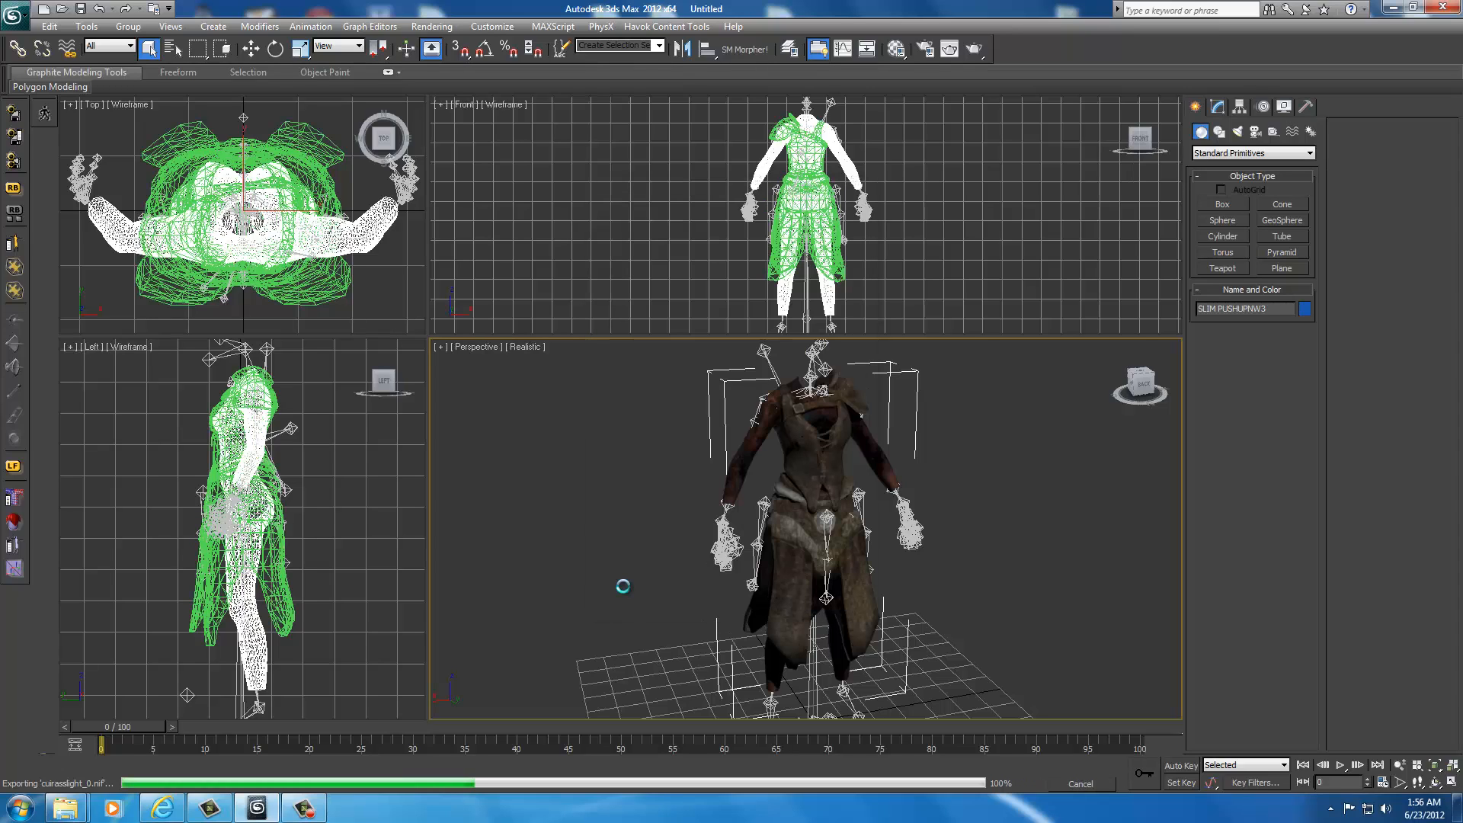
- Clear the scene to start from an empty one, discarding the unsaved changes
left_click(11, 18)
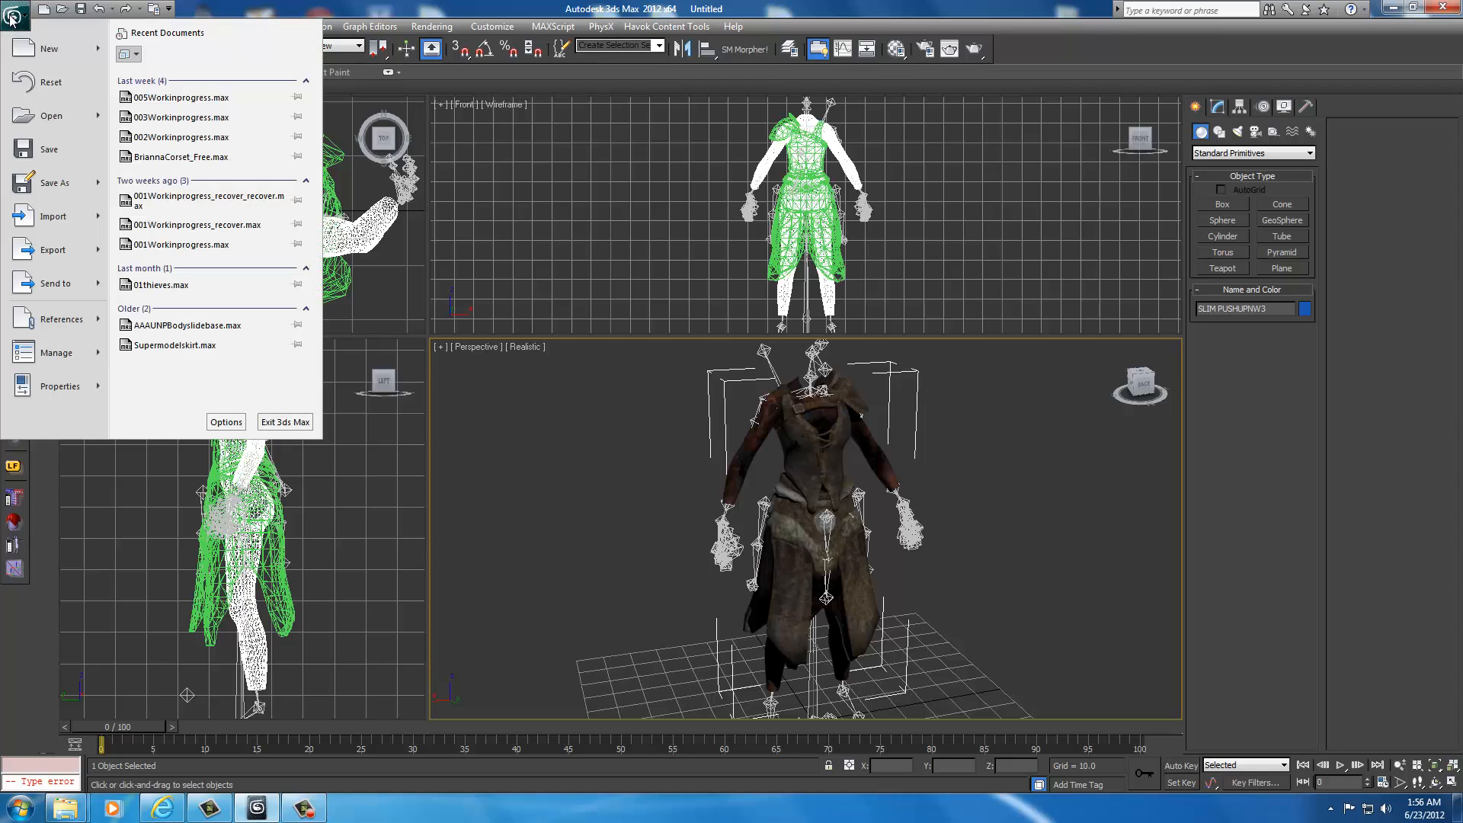
left_click(36, 61)
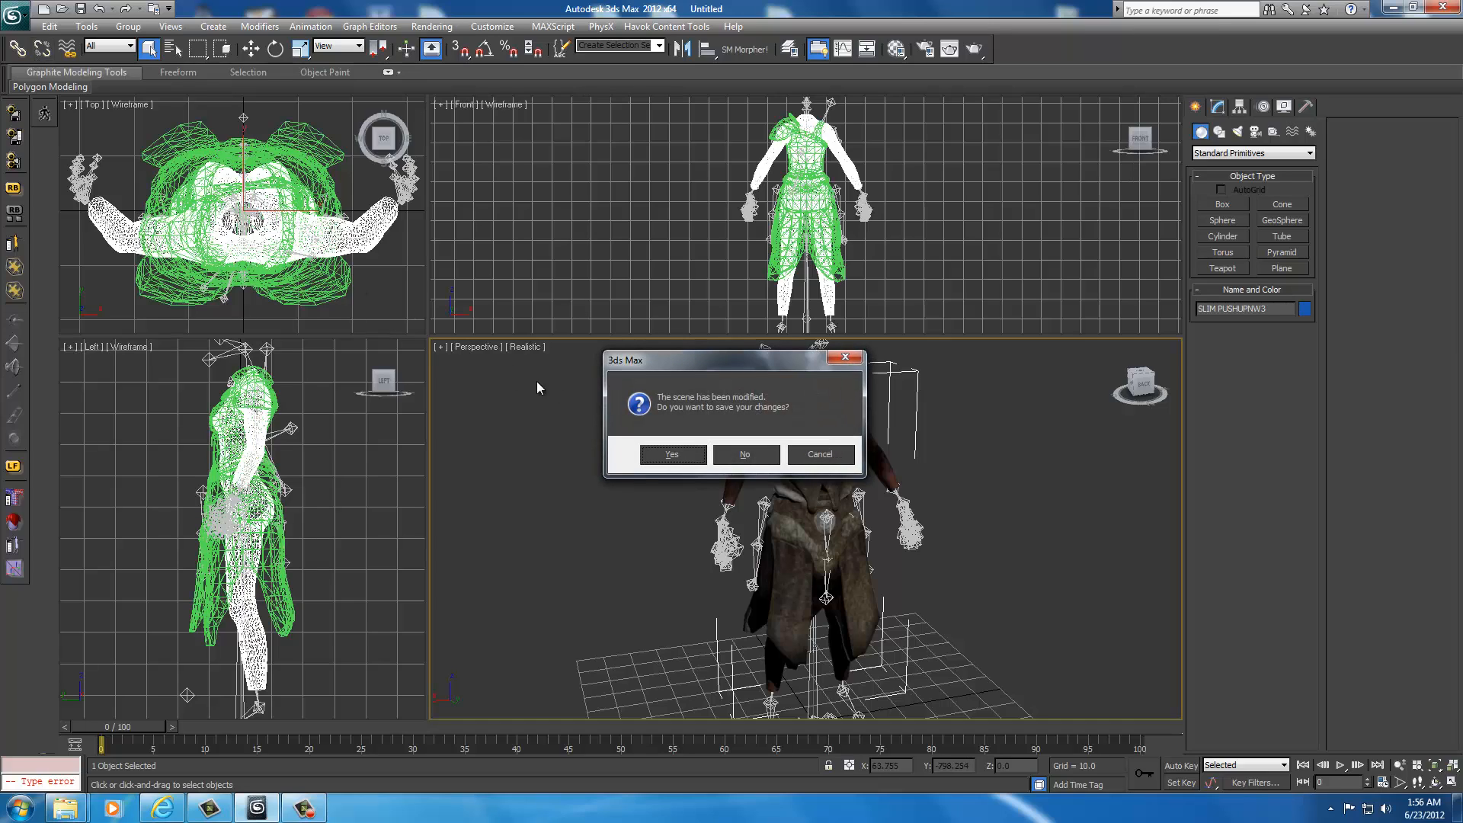
left_click(744, 454)
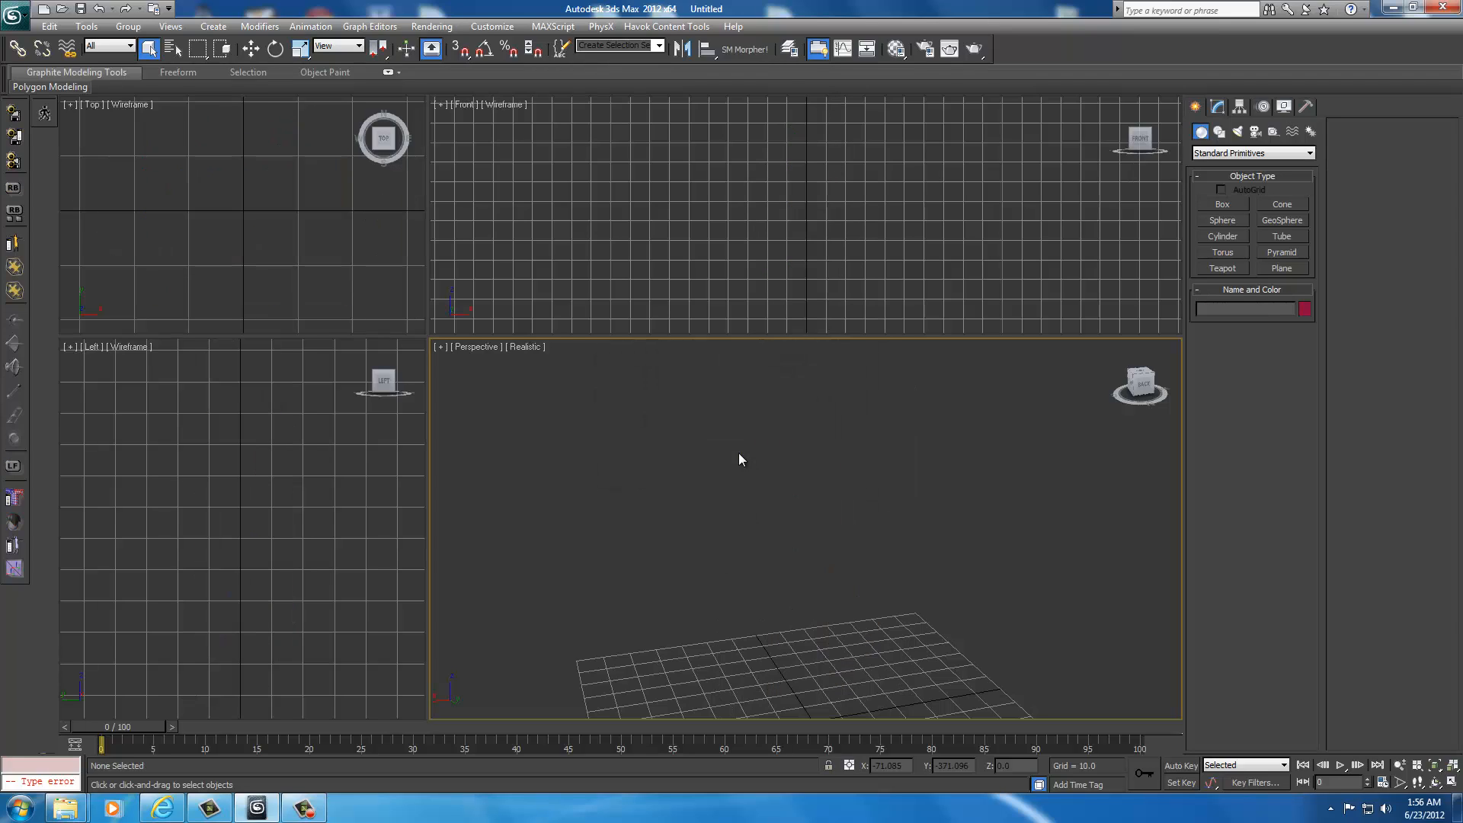
- Start a file import and browse to the Test1 folder under UNP Custom Armors, data, meshes, armor, hide and f
left_click(15, 16)
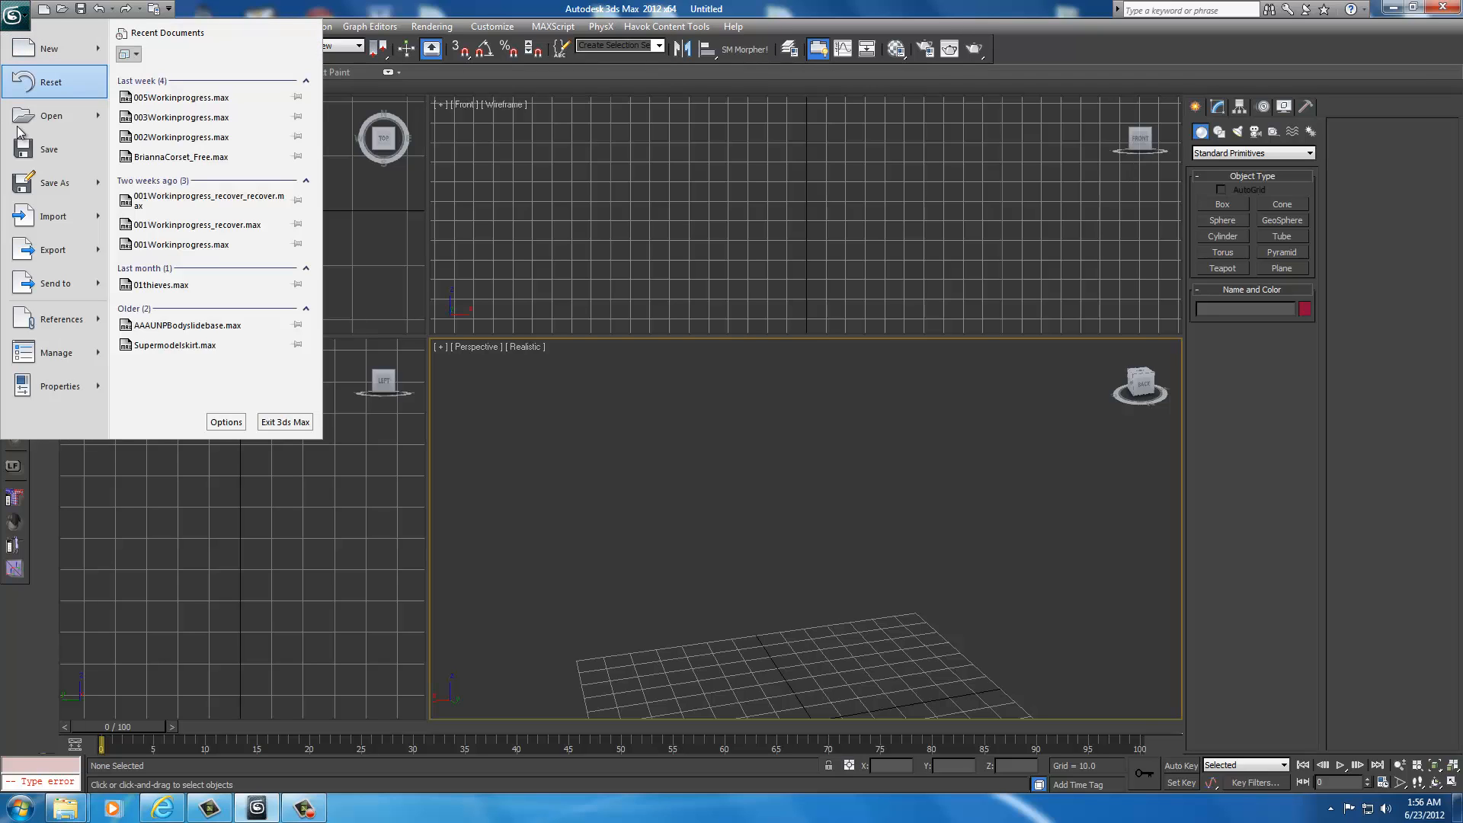
left_click(25, 218)
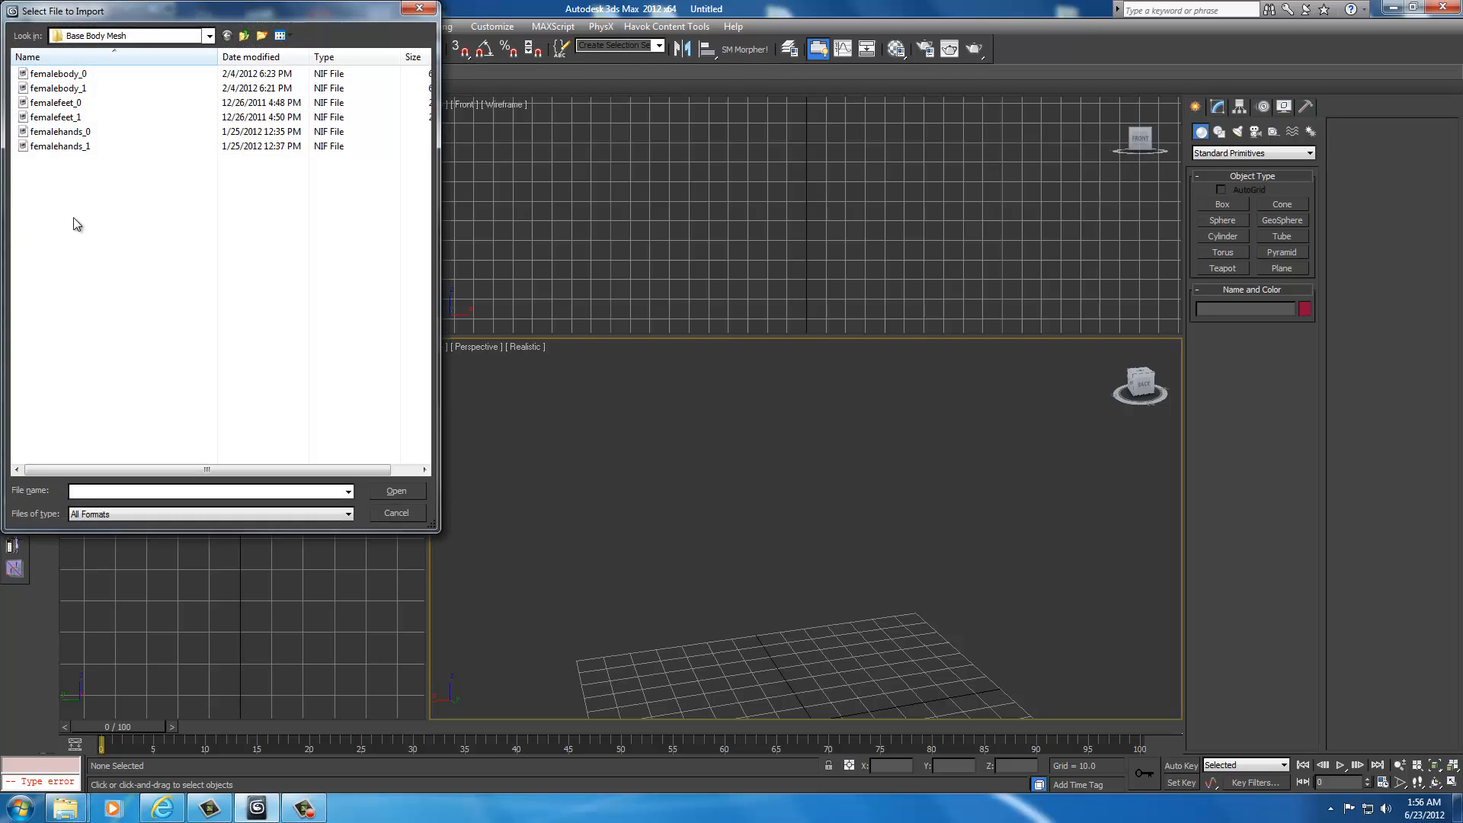
left_click(210, 36)
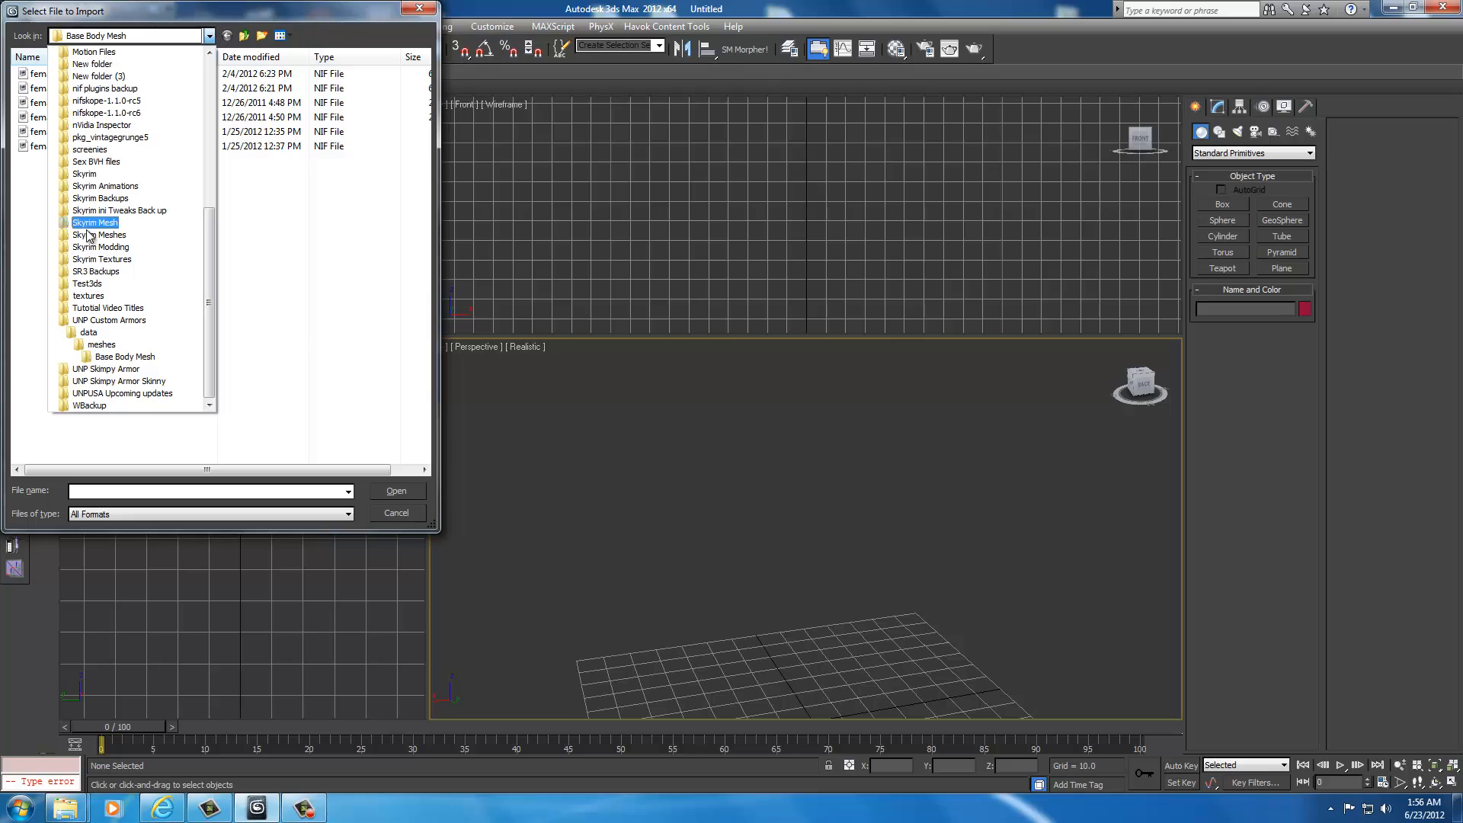
left_click(116, 322)
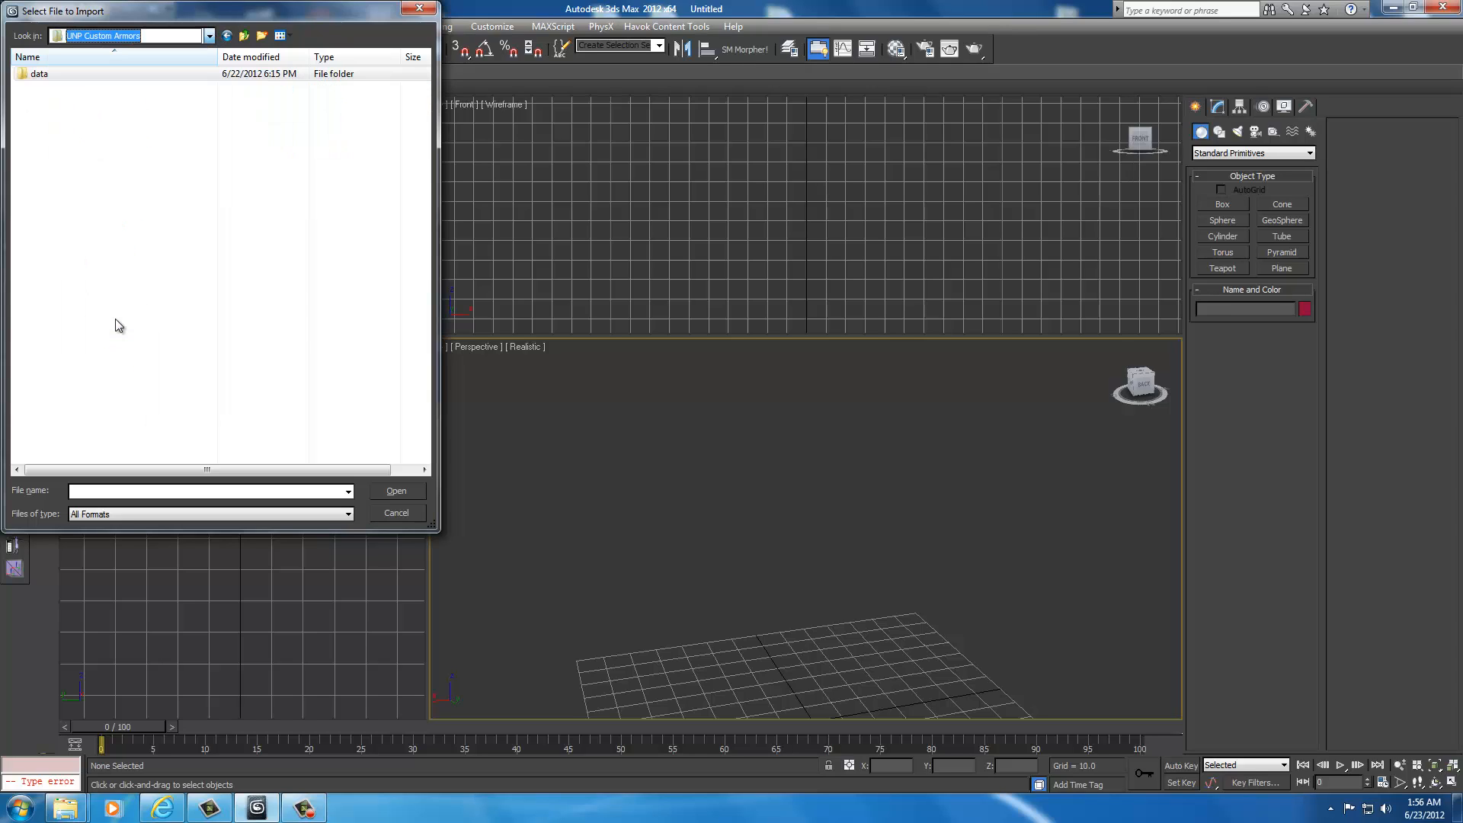
left_click(50, 75)
double_click(50, 76)
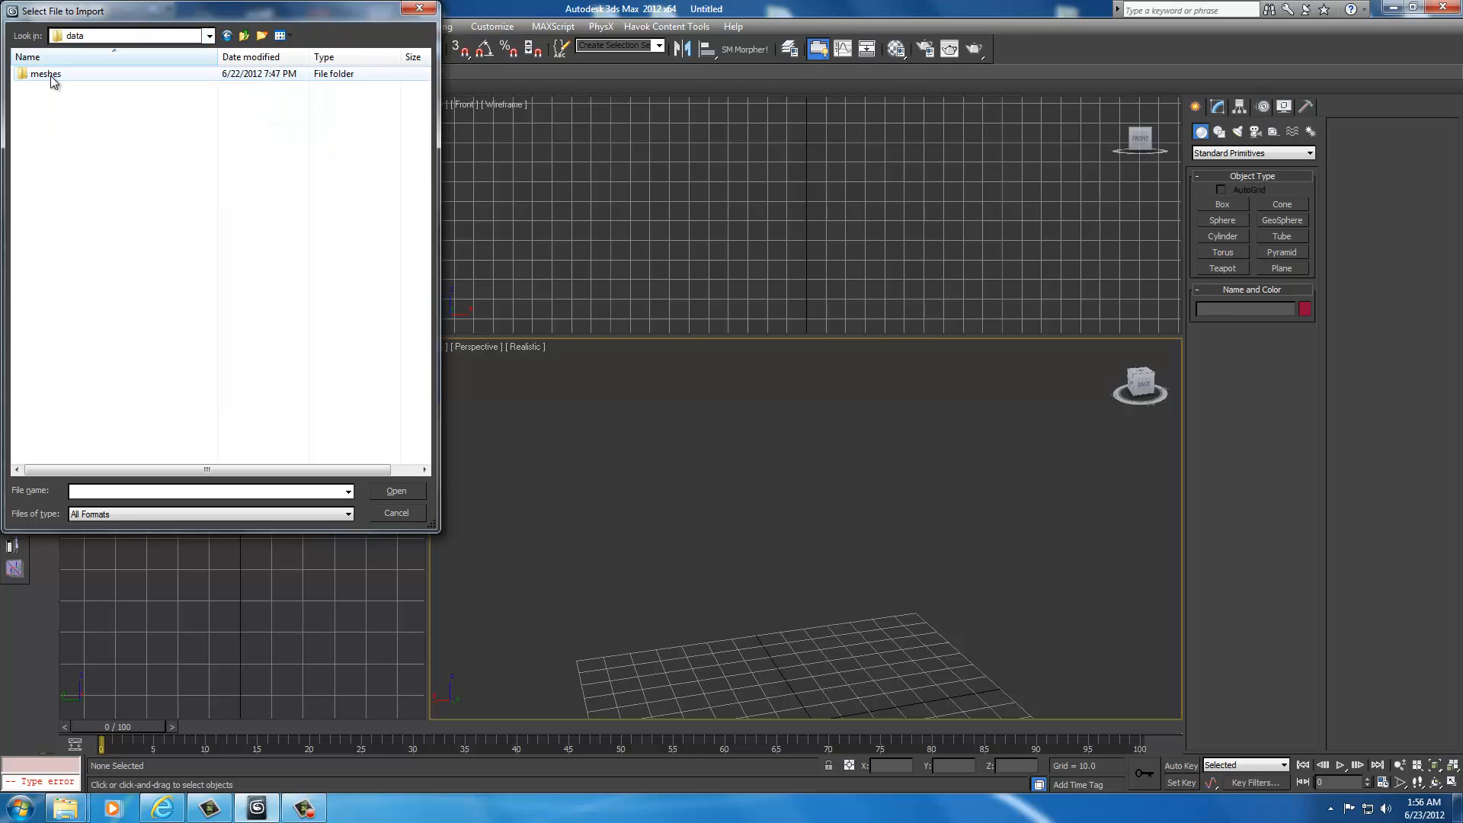
double_click(50, 76)
double_click(51, 76)
double_click(51, 75)
double_click(51, 75)
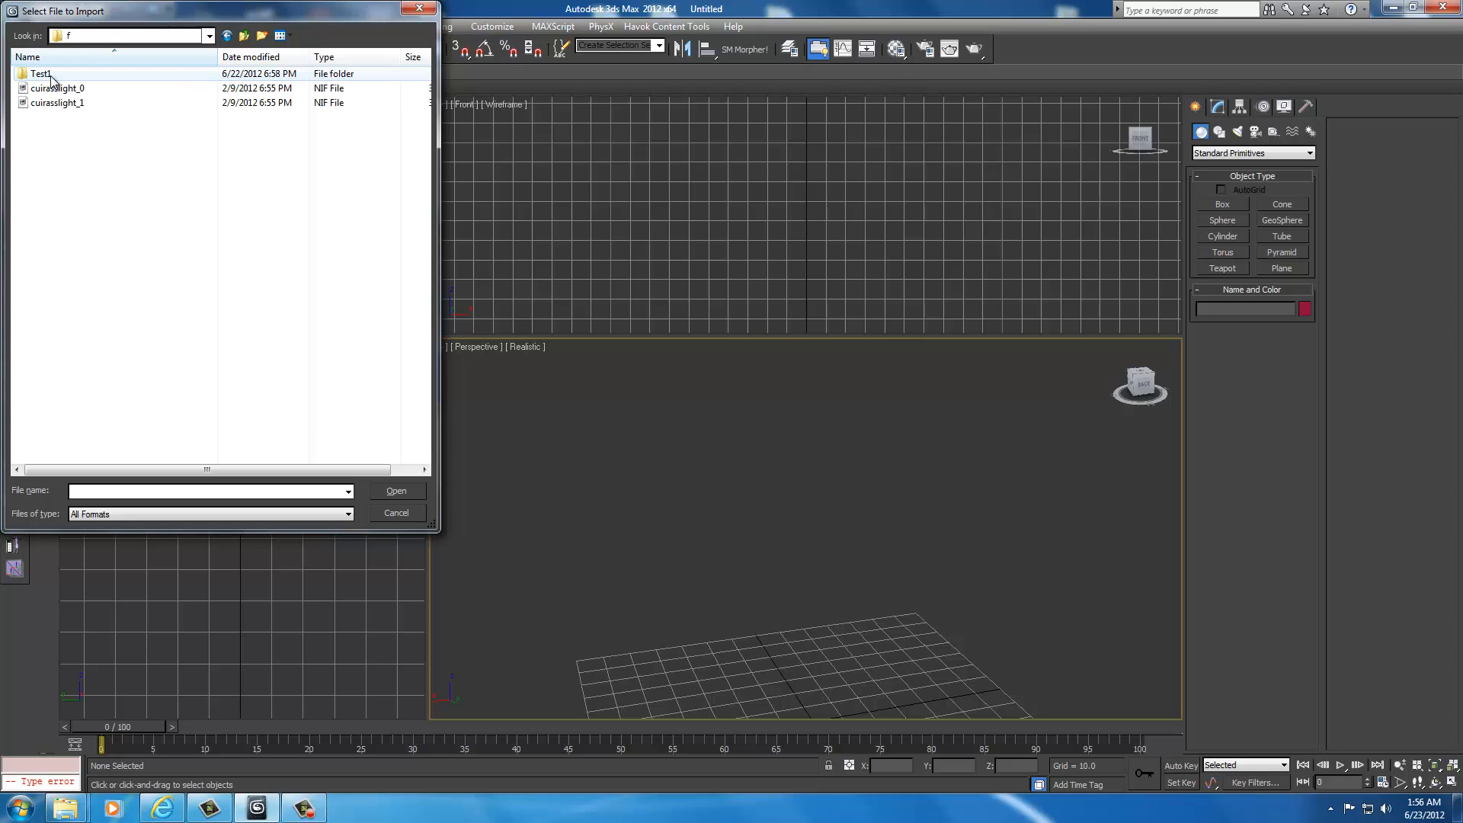
double_click(50, 75)
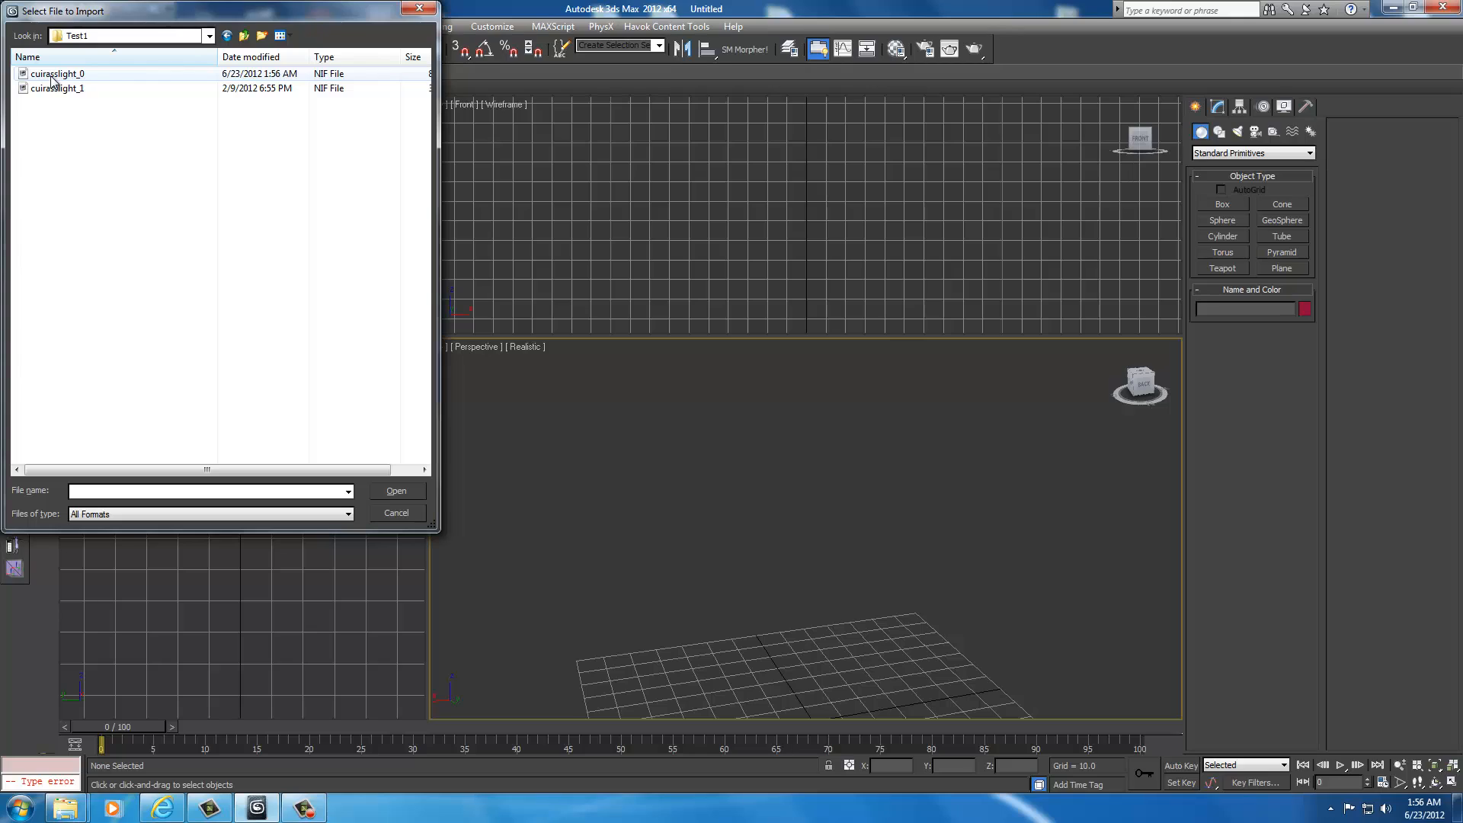
- Import the exported cuirasslight_0 NIF with the Skyrim game settings and Import Skeleton enabled
left_click(75, 76)
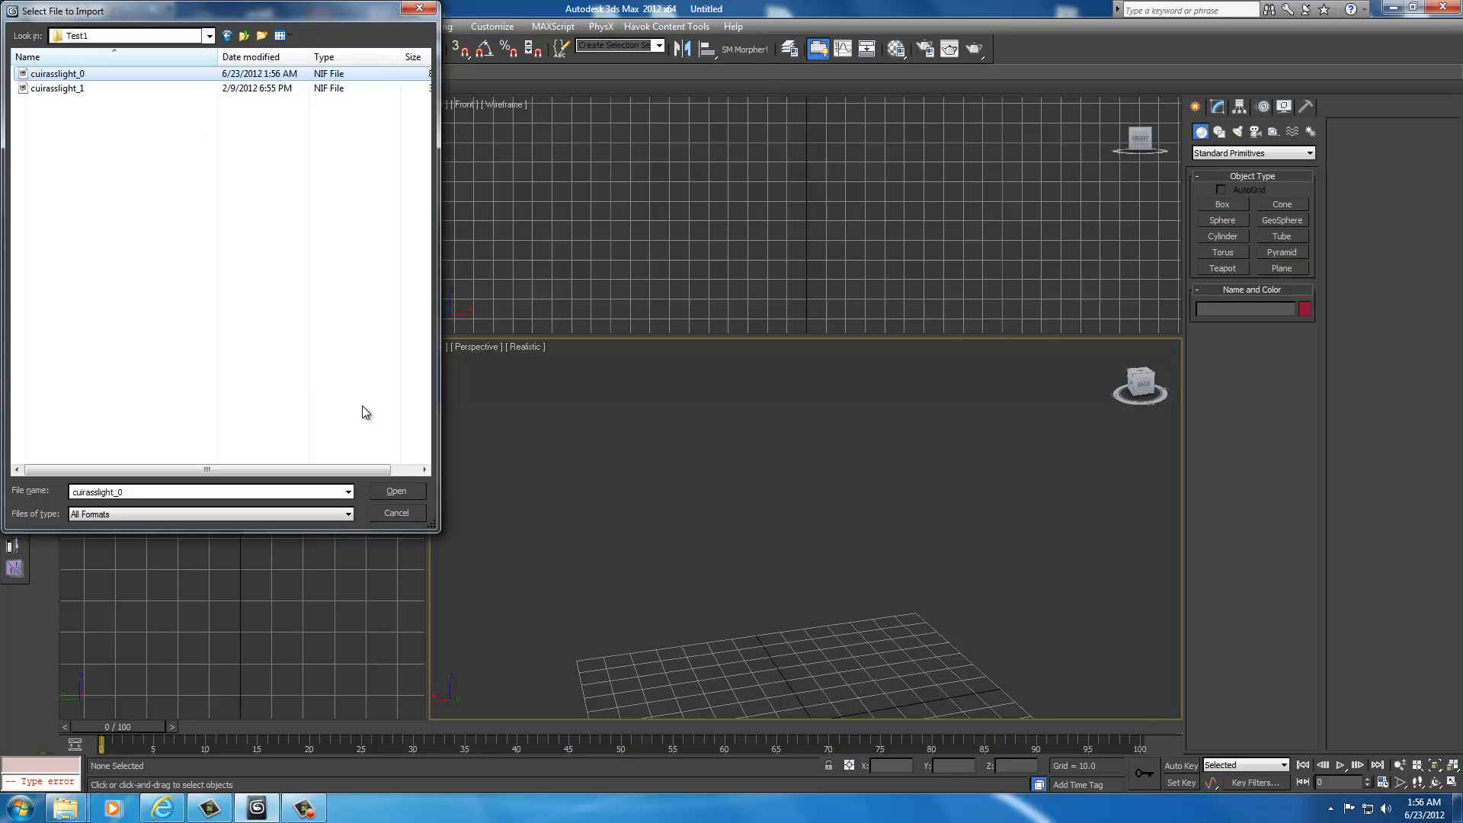
left_click(397, 492)
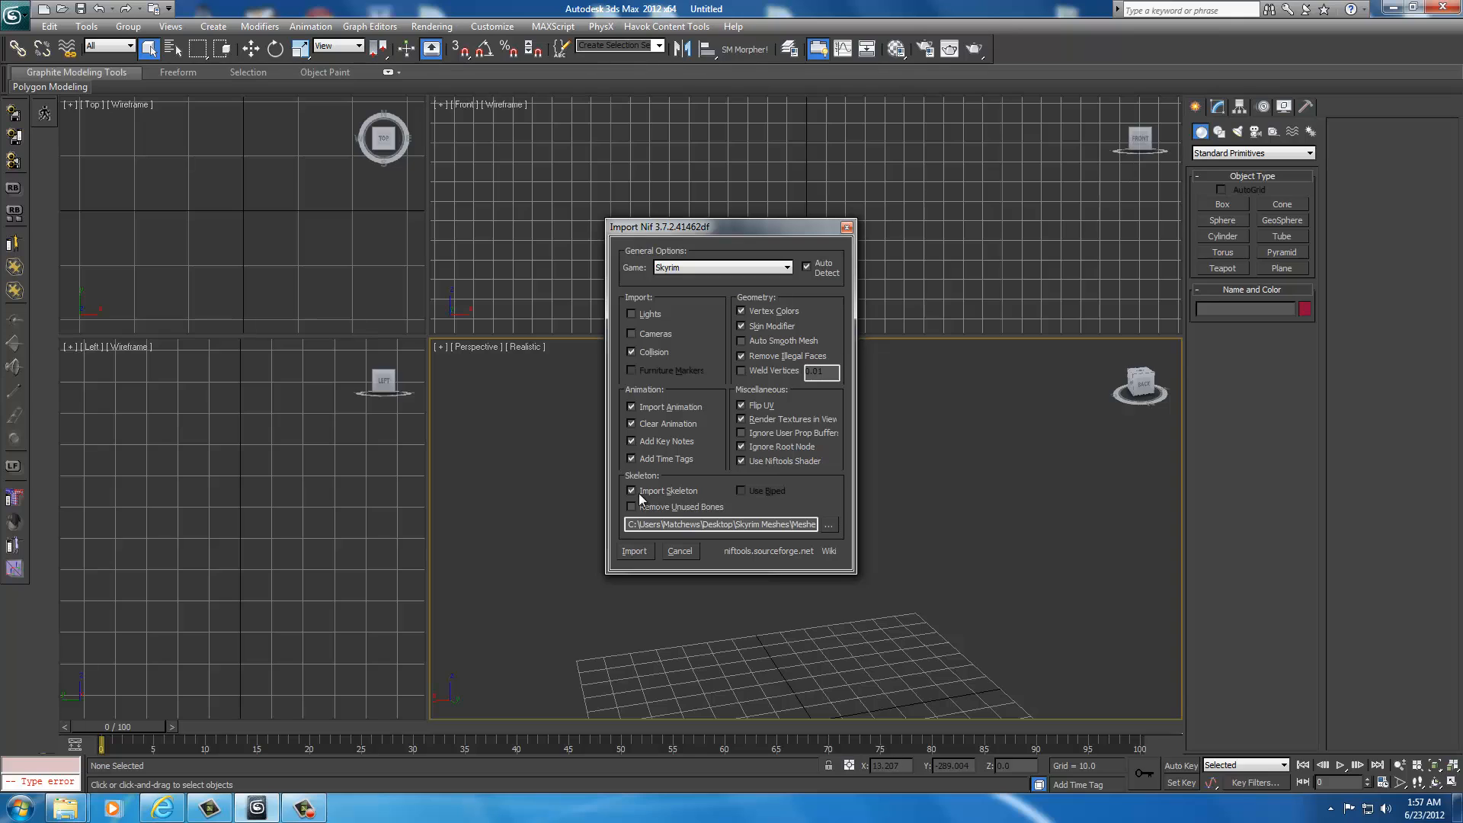
left_click(633, 550)
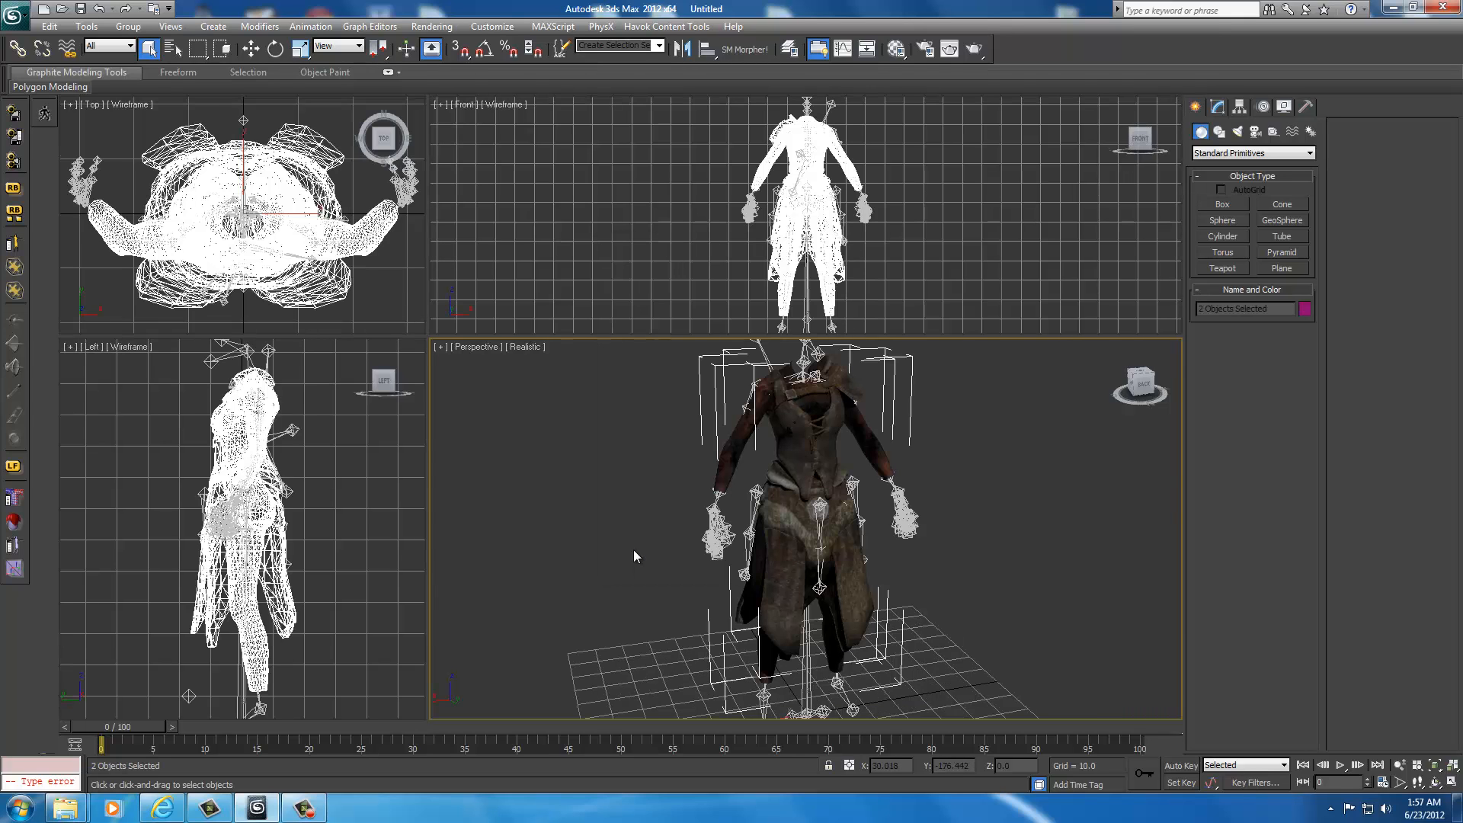
- Examine the re-imported cuirass and its body mesh from several angles and up close in the perspective view
mouse_move(1140, 389)
left_mouse_down()
mouse_move(957, 404)
mouse_move(1136, 399)
left_mouse_up()
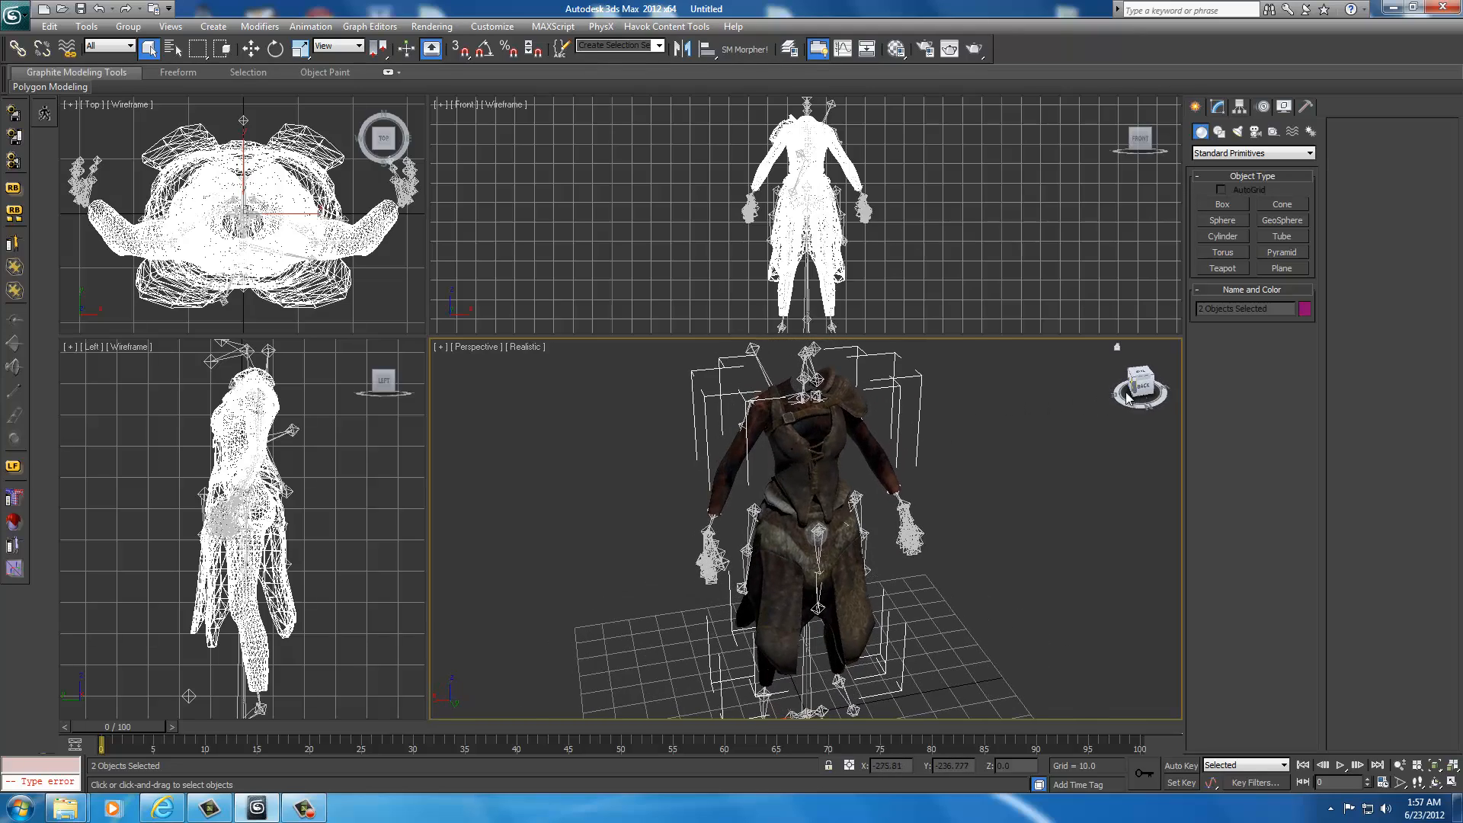
left_click(827, 462)
left_click(734, 456)
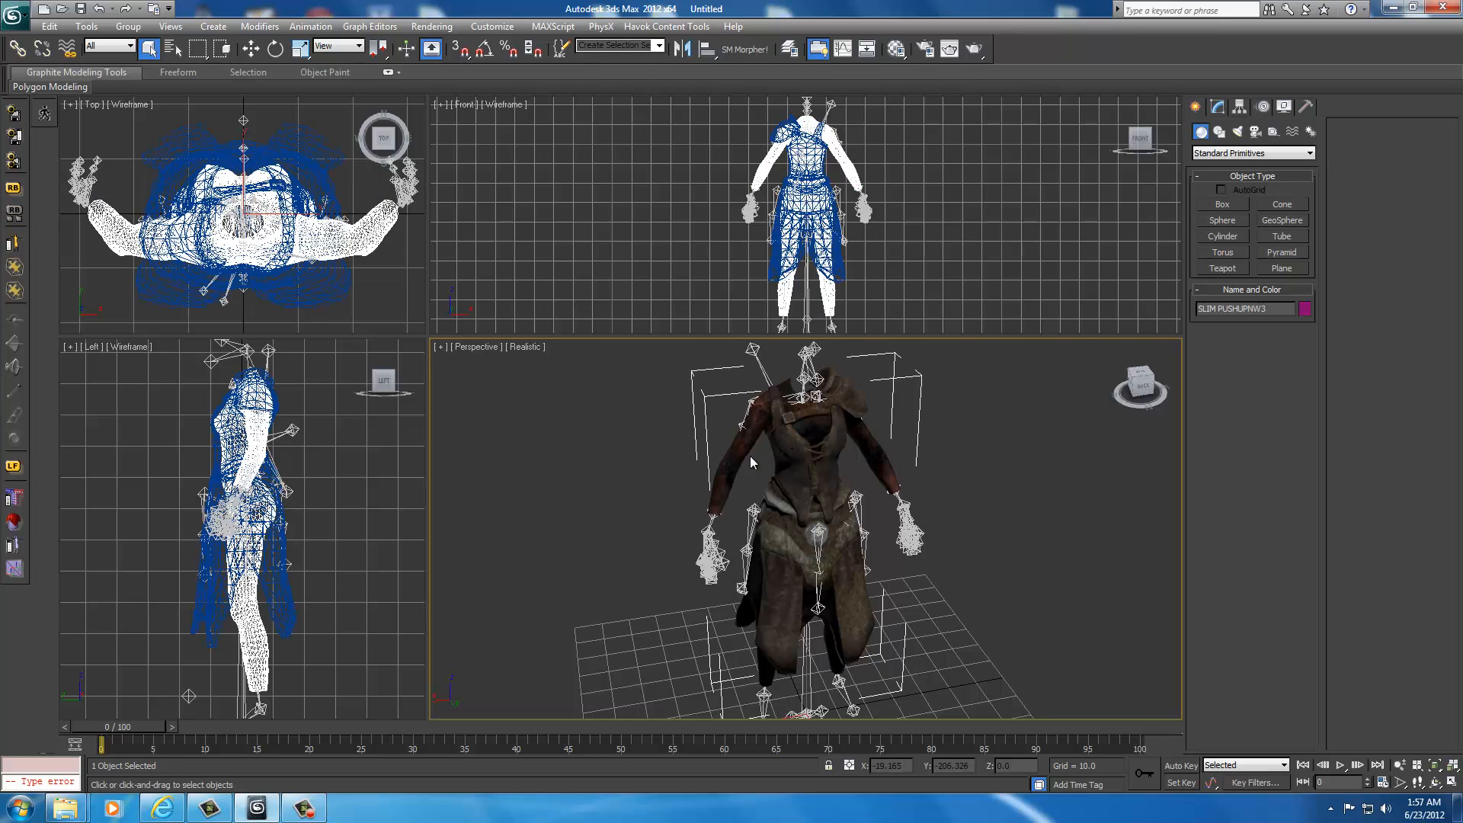
left_click(1136, 384)
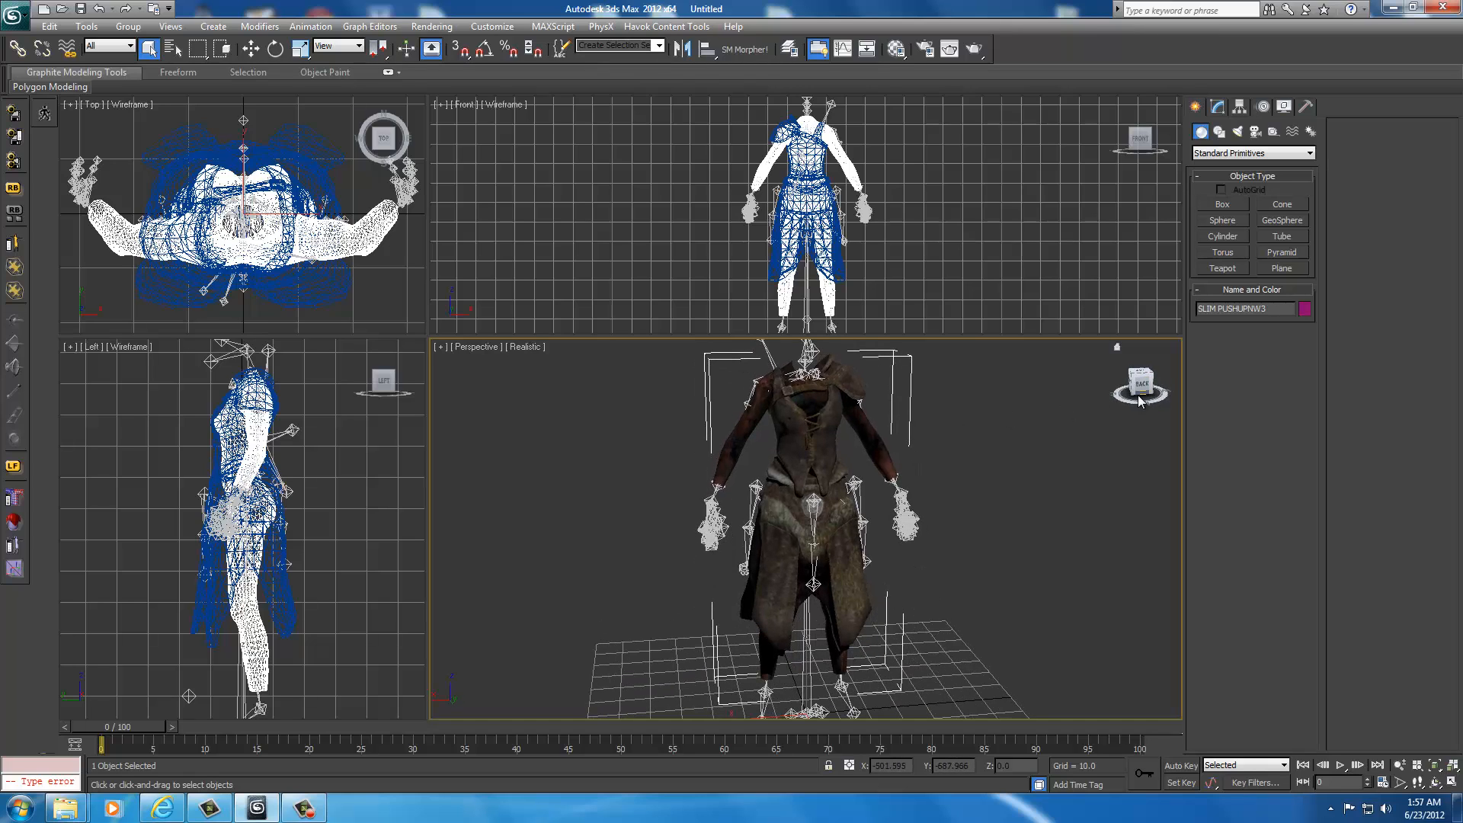
left_click_drag(1138, 384, 571, 388)
scroll(966, 451, "up", 4)
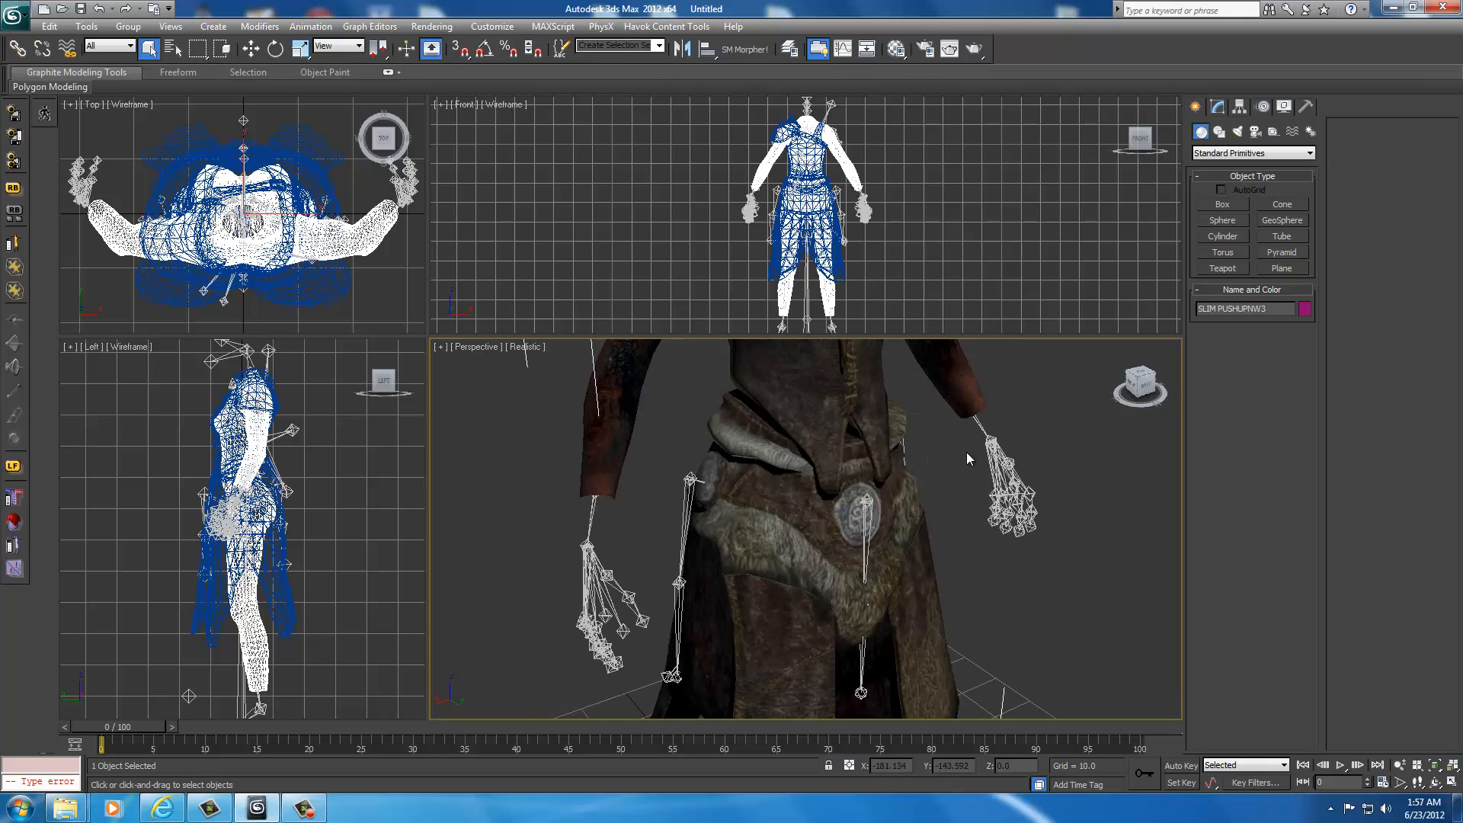
middle_click_drag(966, 451, 949, 549)
scroll(939, 547, "down", 5)
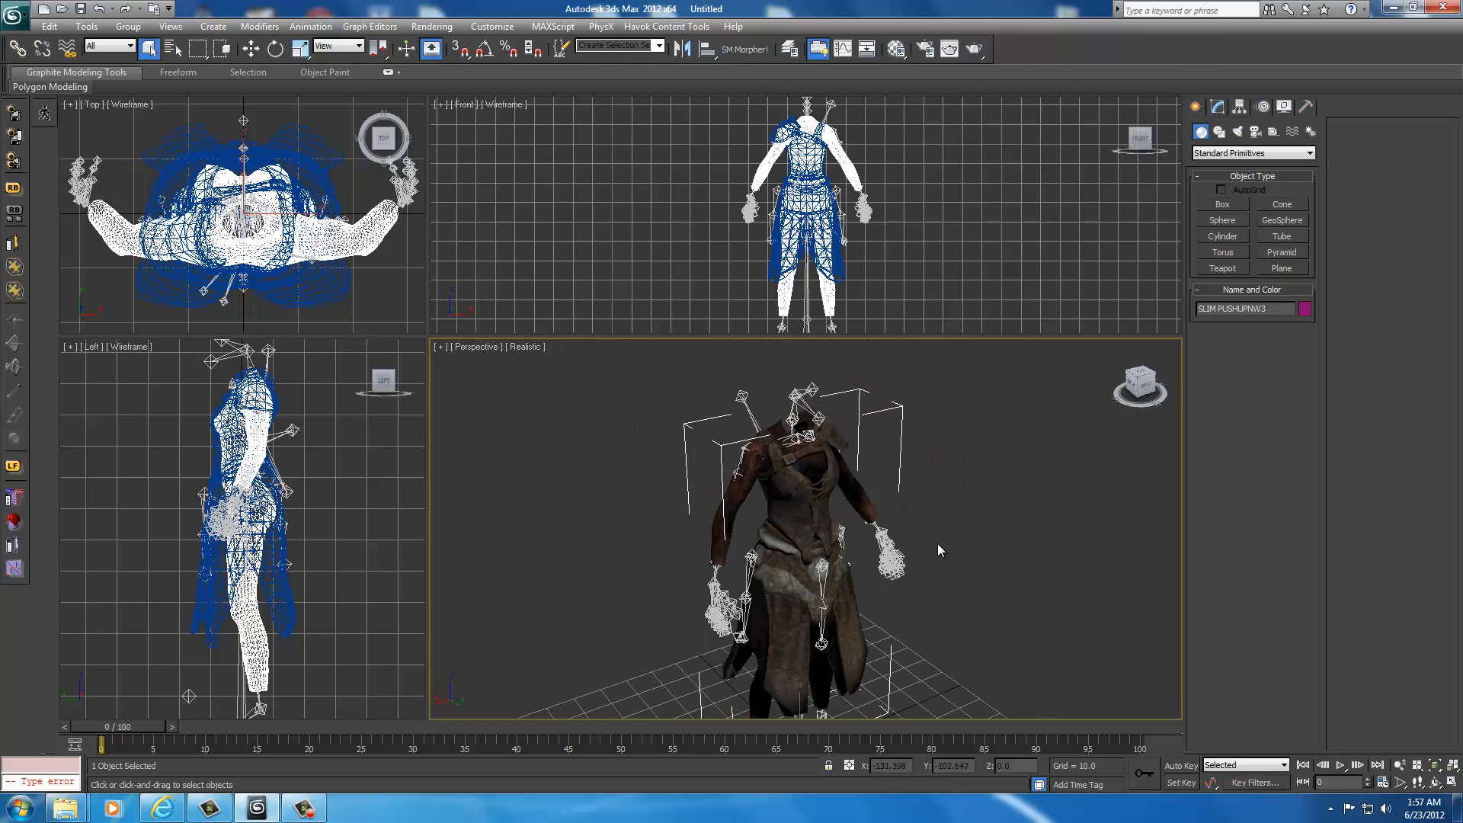
mouse_move(1136, 388)
left_mouse_down()
mouse_move(1100, 392)
mouse_move(1133, 389)
left_mouse_up()
- Delete the re-imported body mesh, keeping the cuirass and skeleton
left_click(637, 509)
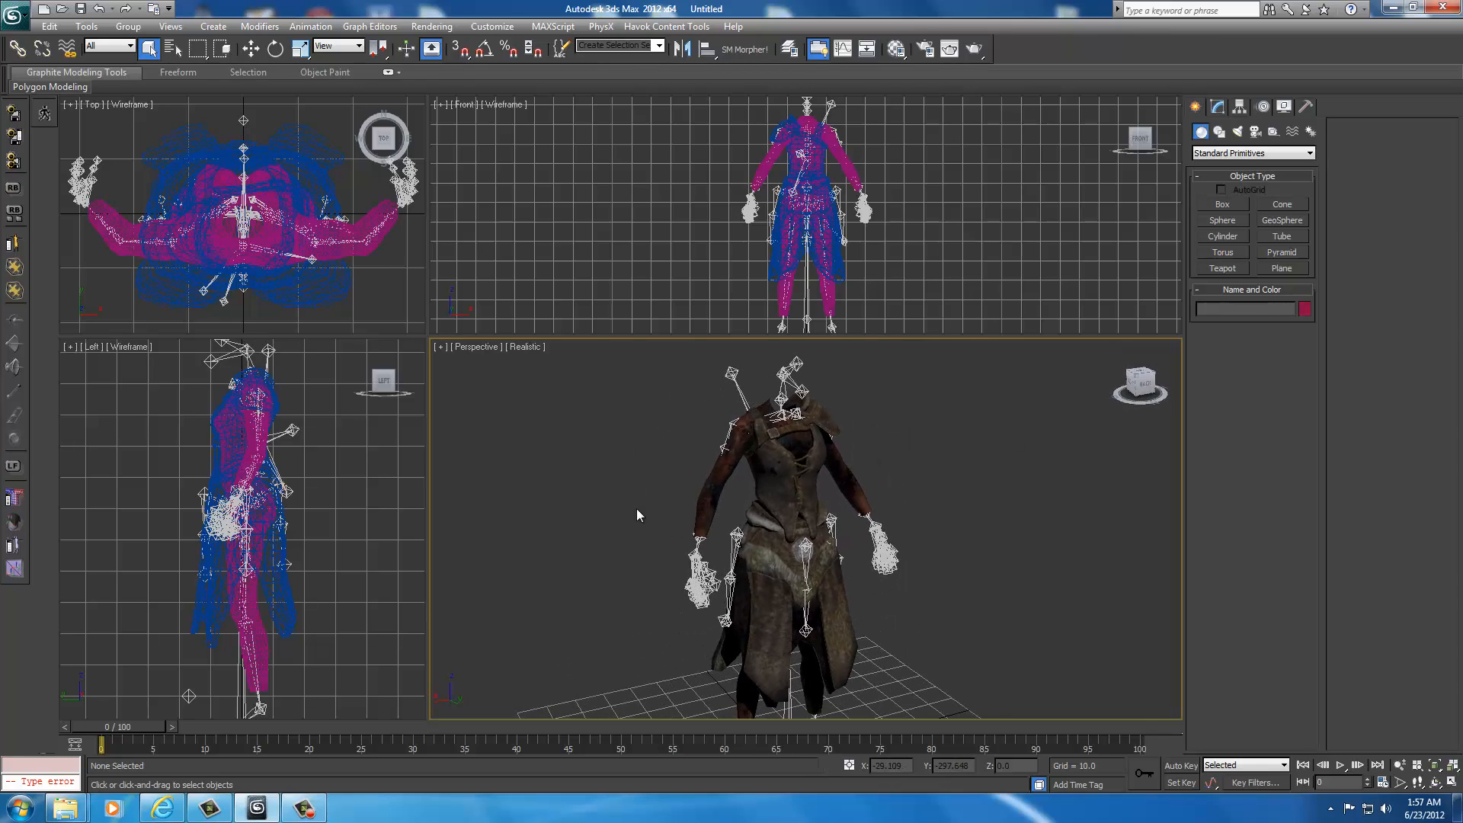
left_click(701, 495)
key("Delete")
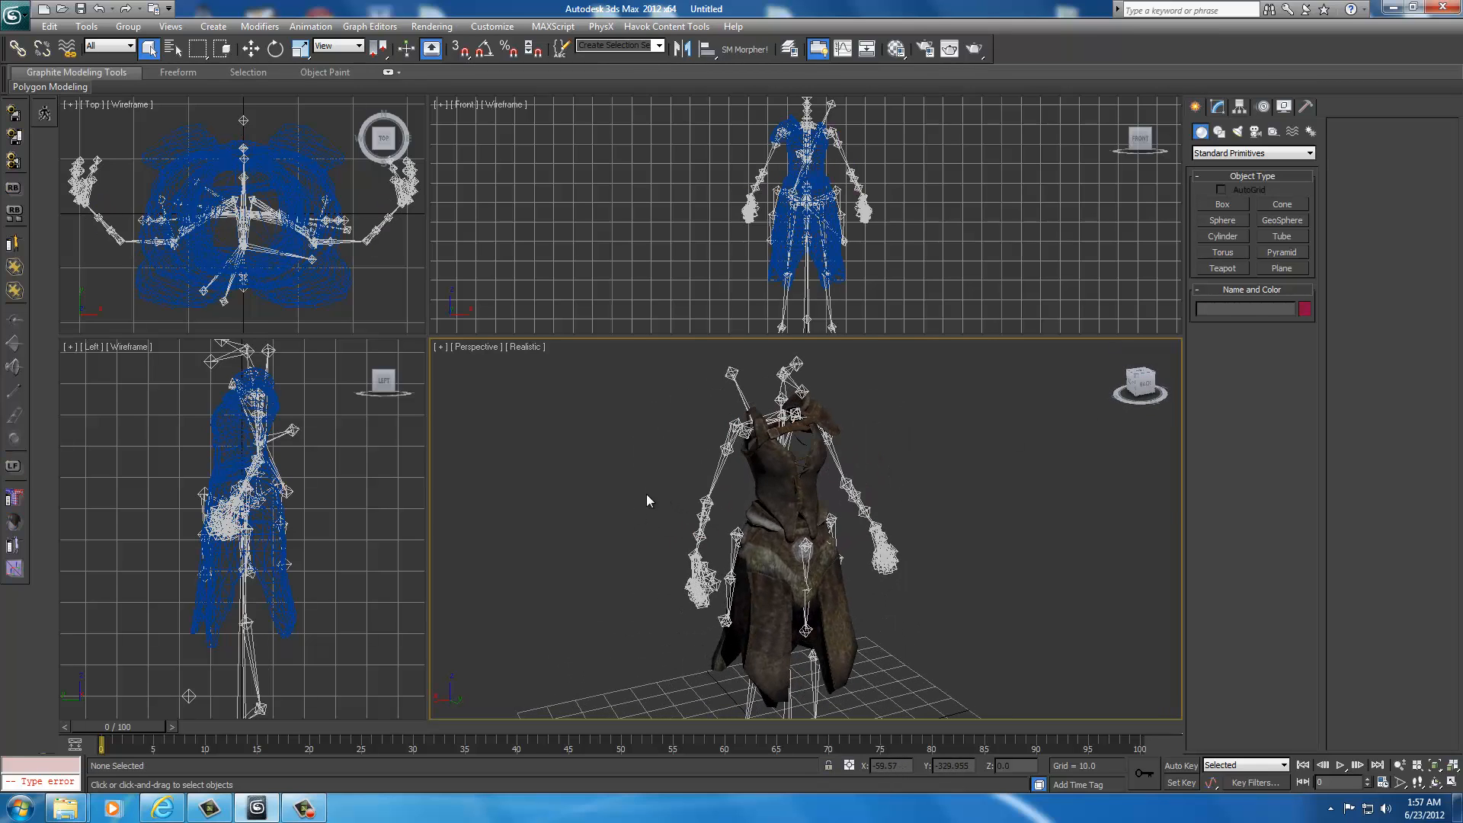
left_click(14, 13)
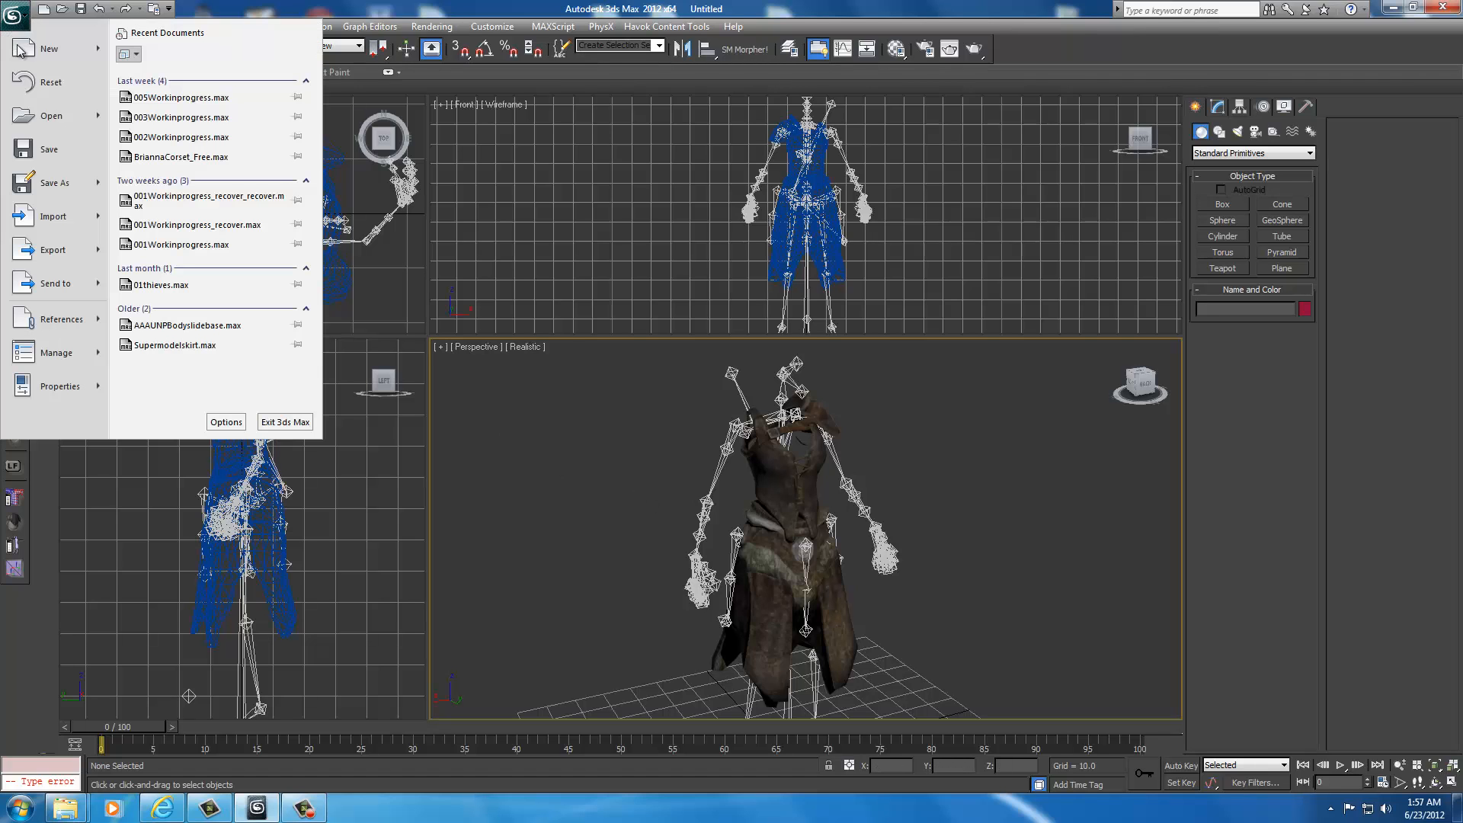
left_click(38, 216)
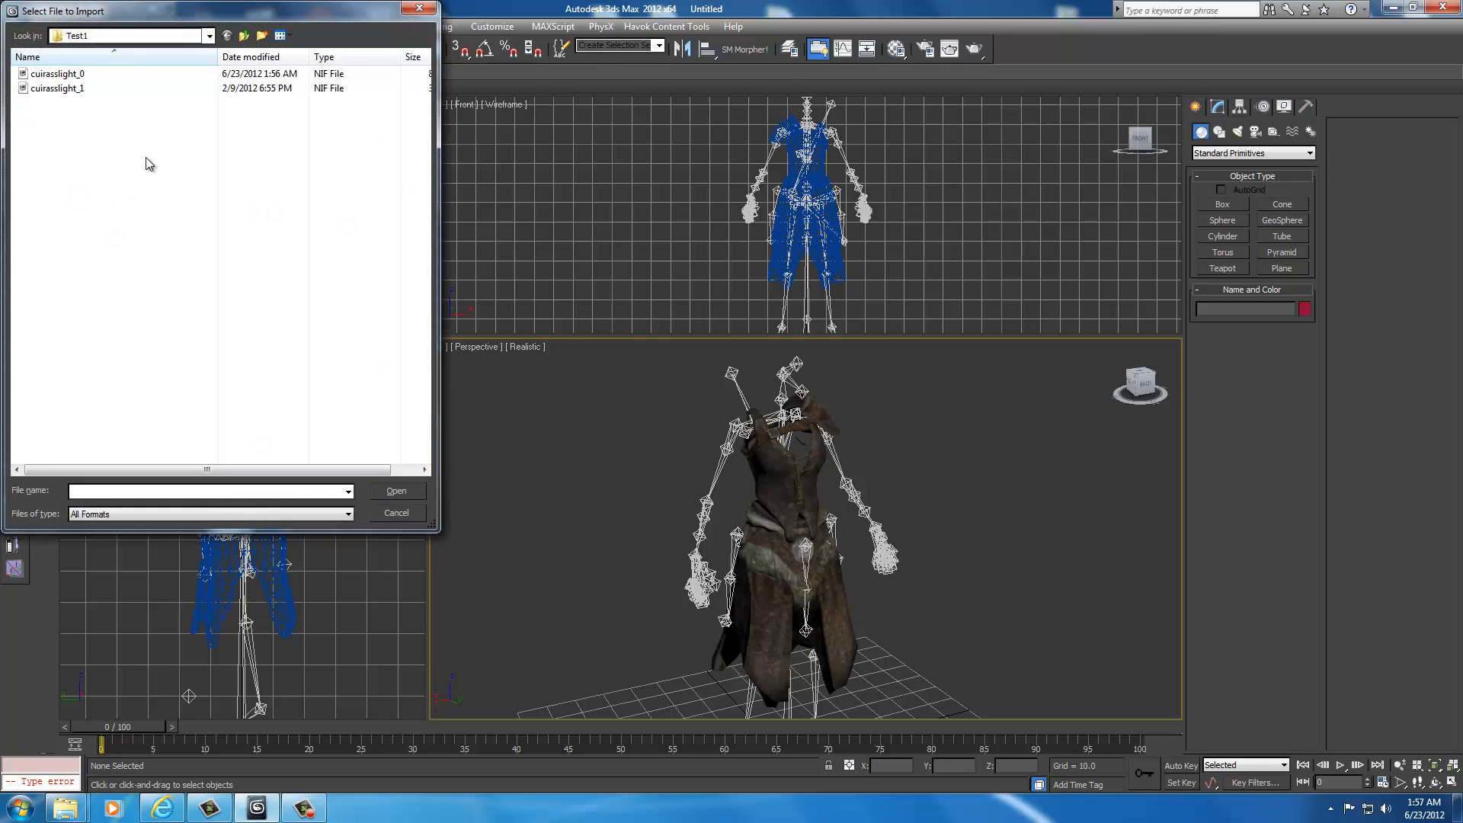
left_click(402, 516)
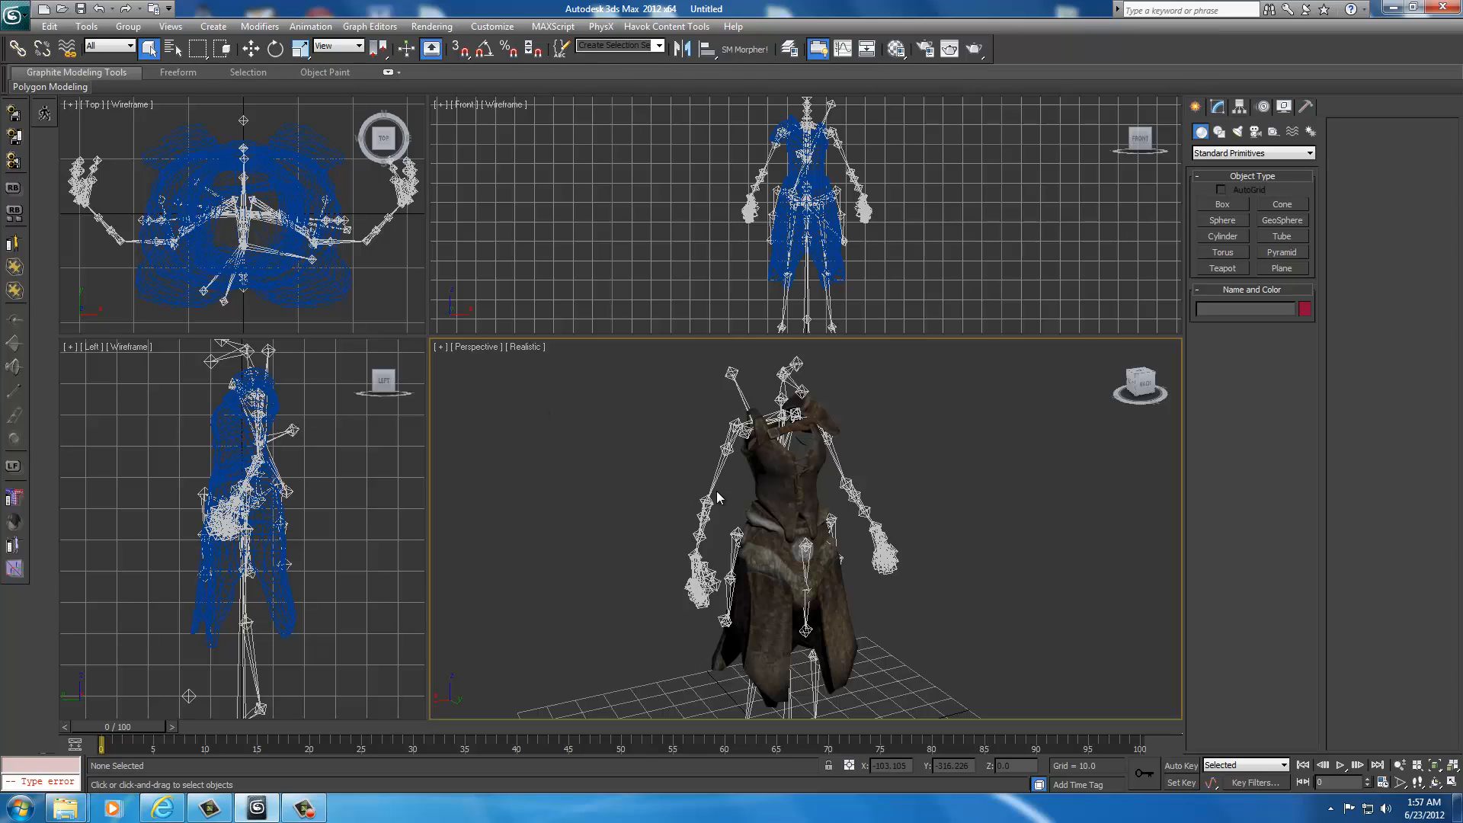
- Start a file import and browse to the Base Body Mesh folder under UNP Custom Armors, data and meshes
left_click(13, 16)
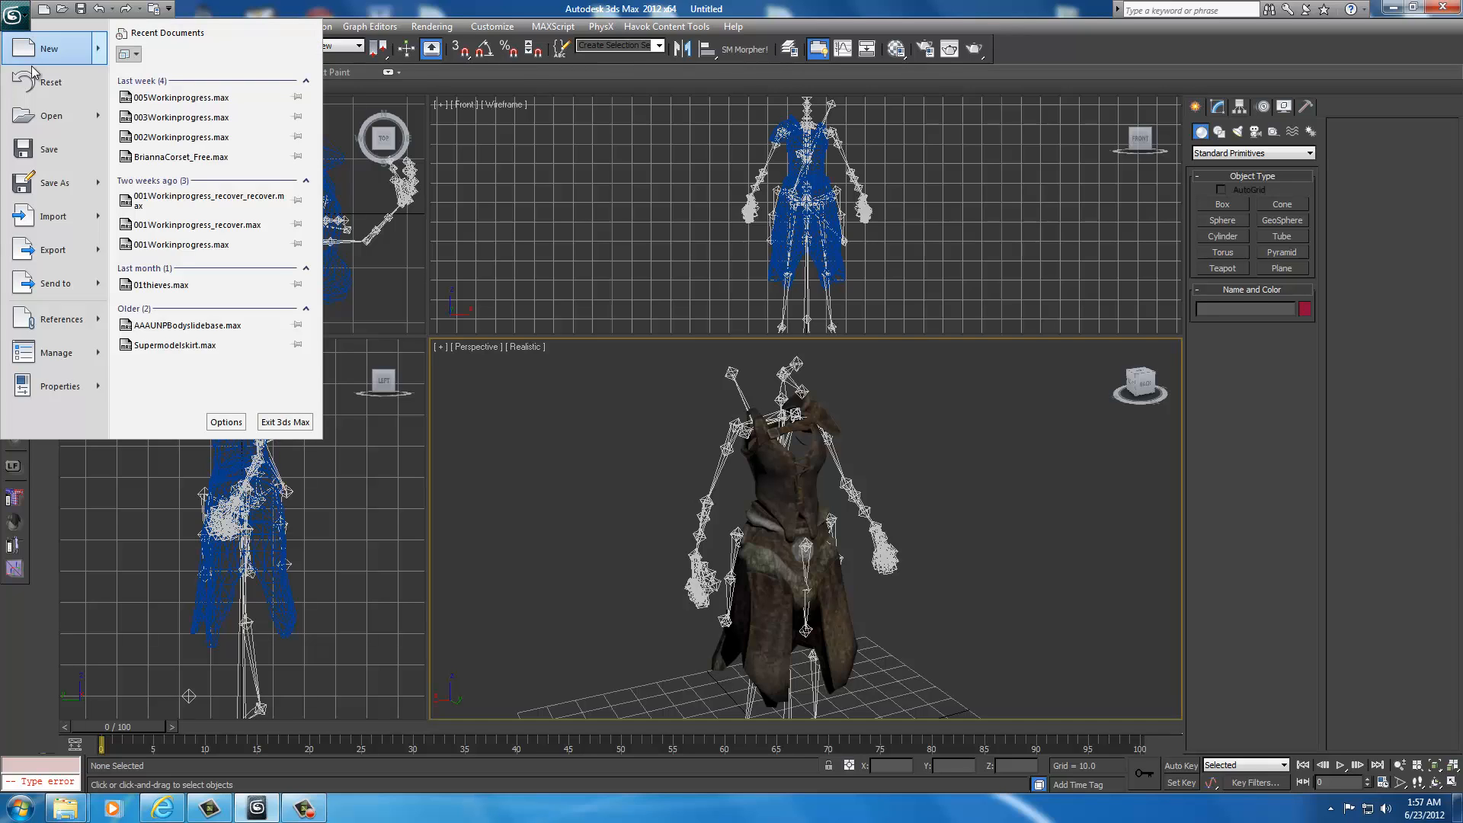
left_click(84, 220)
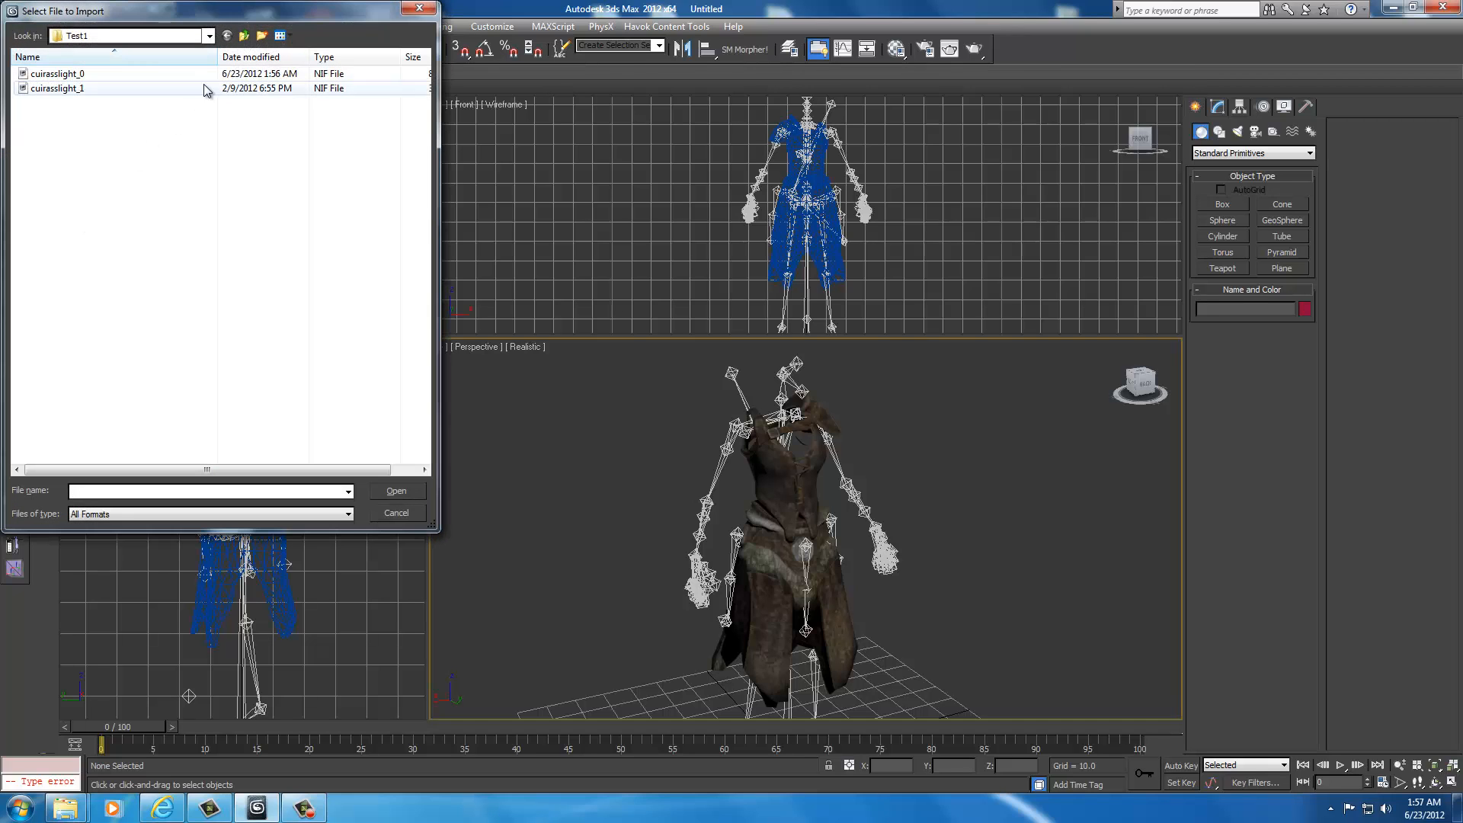
left_click(209, 36)
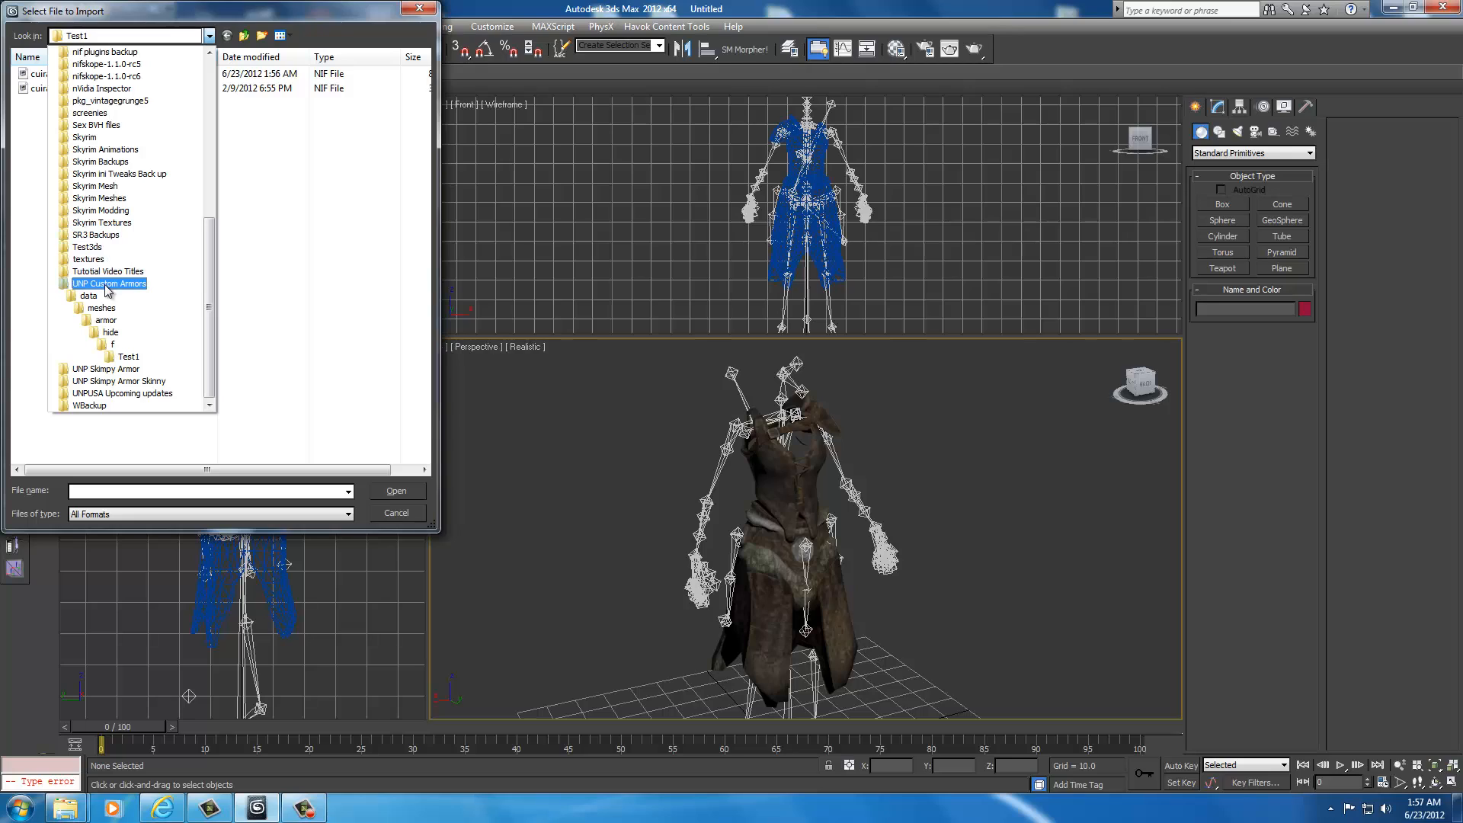
left_click(78, 289)
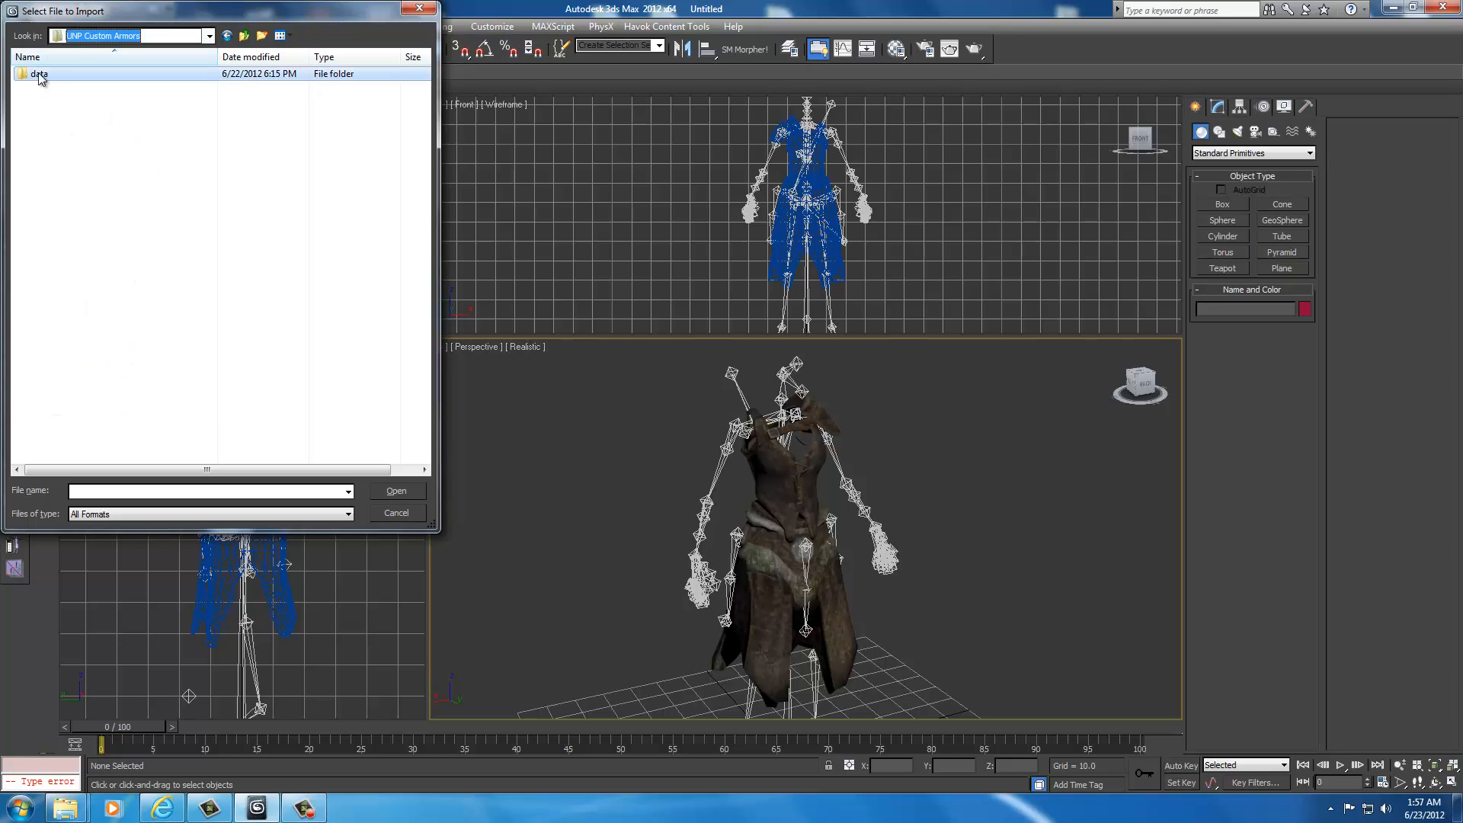
double_click(39, 75)
double_click(41, 75)
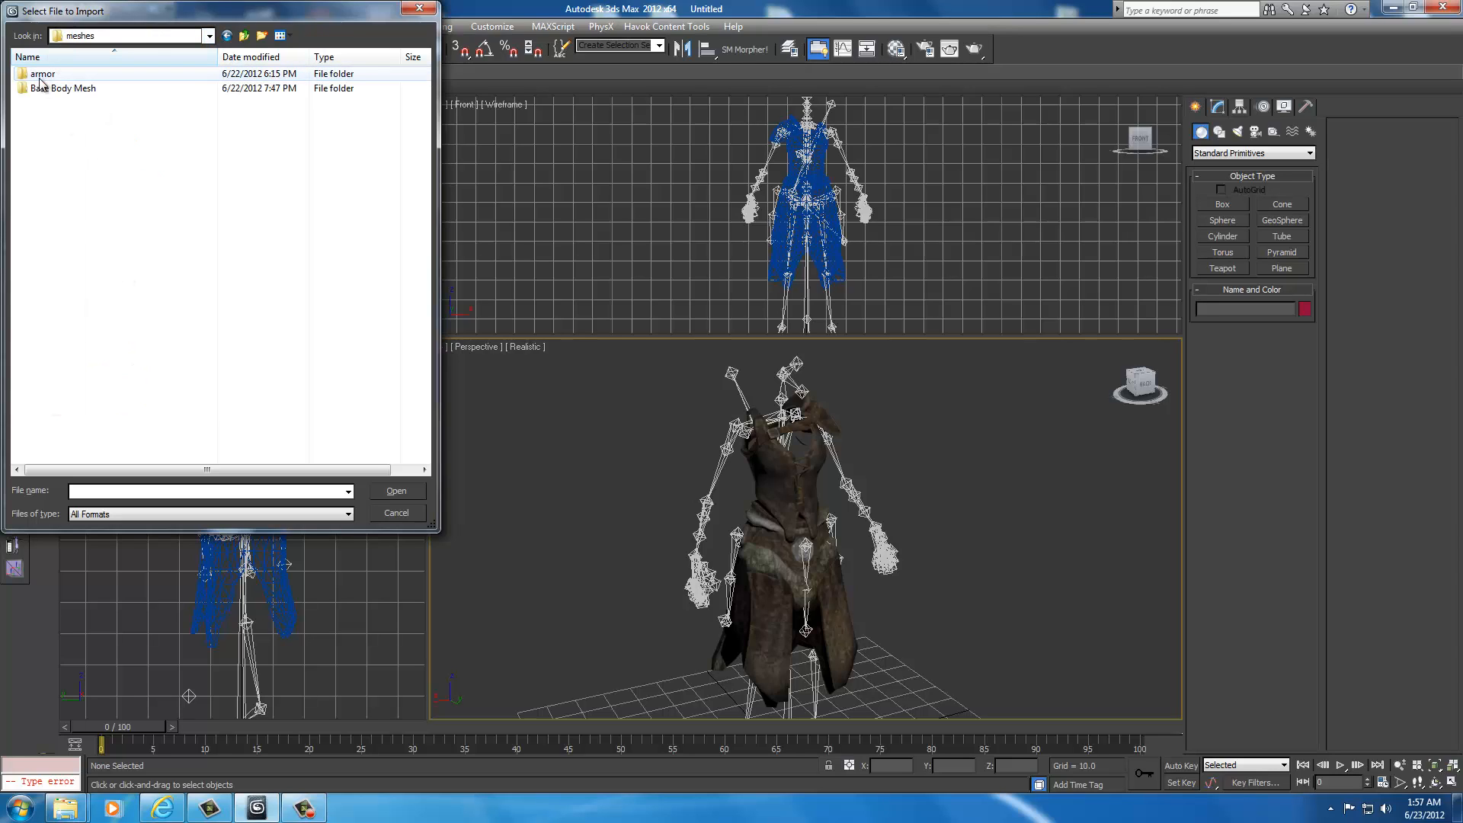
double_click(102, 90)
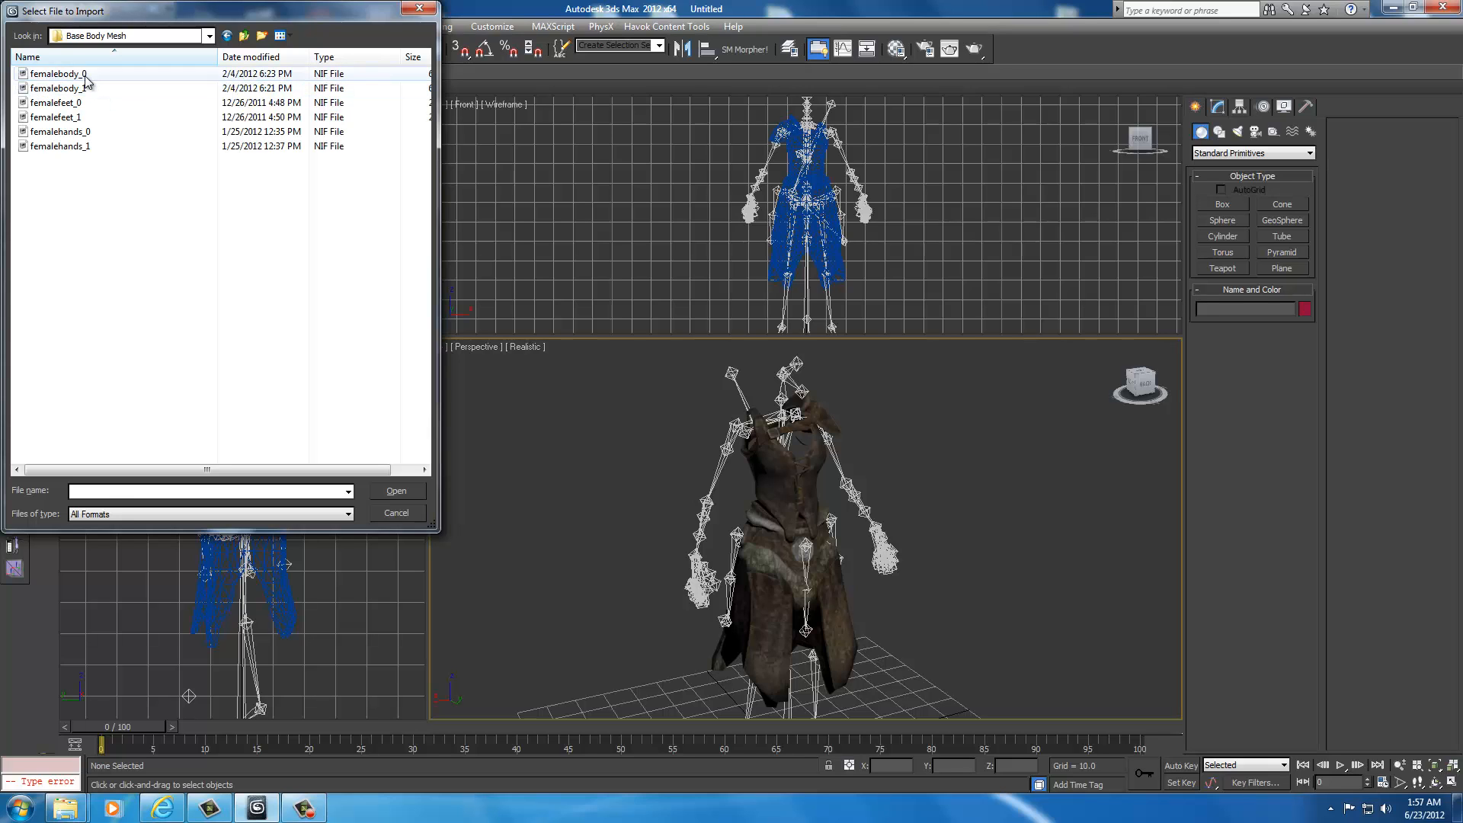
- Import the femalebody_0 NIF into the scene with Import Skeleton turned off
left_click(77, 76)
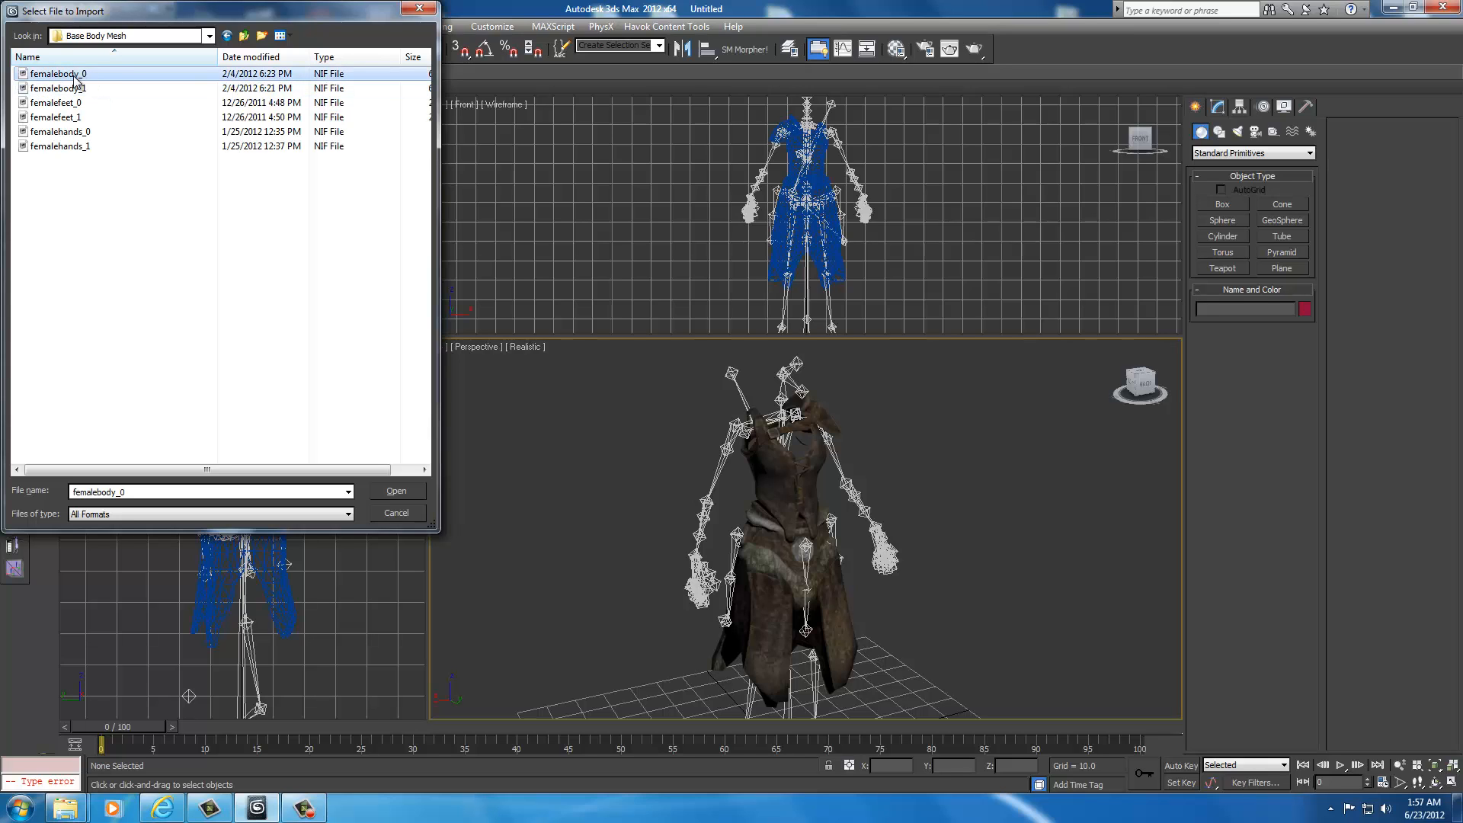
left_click(394, 491)
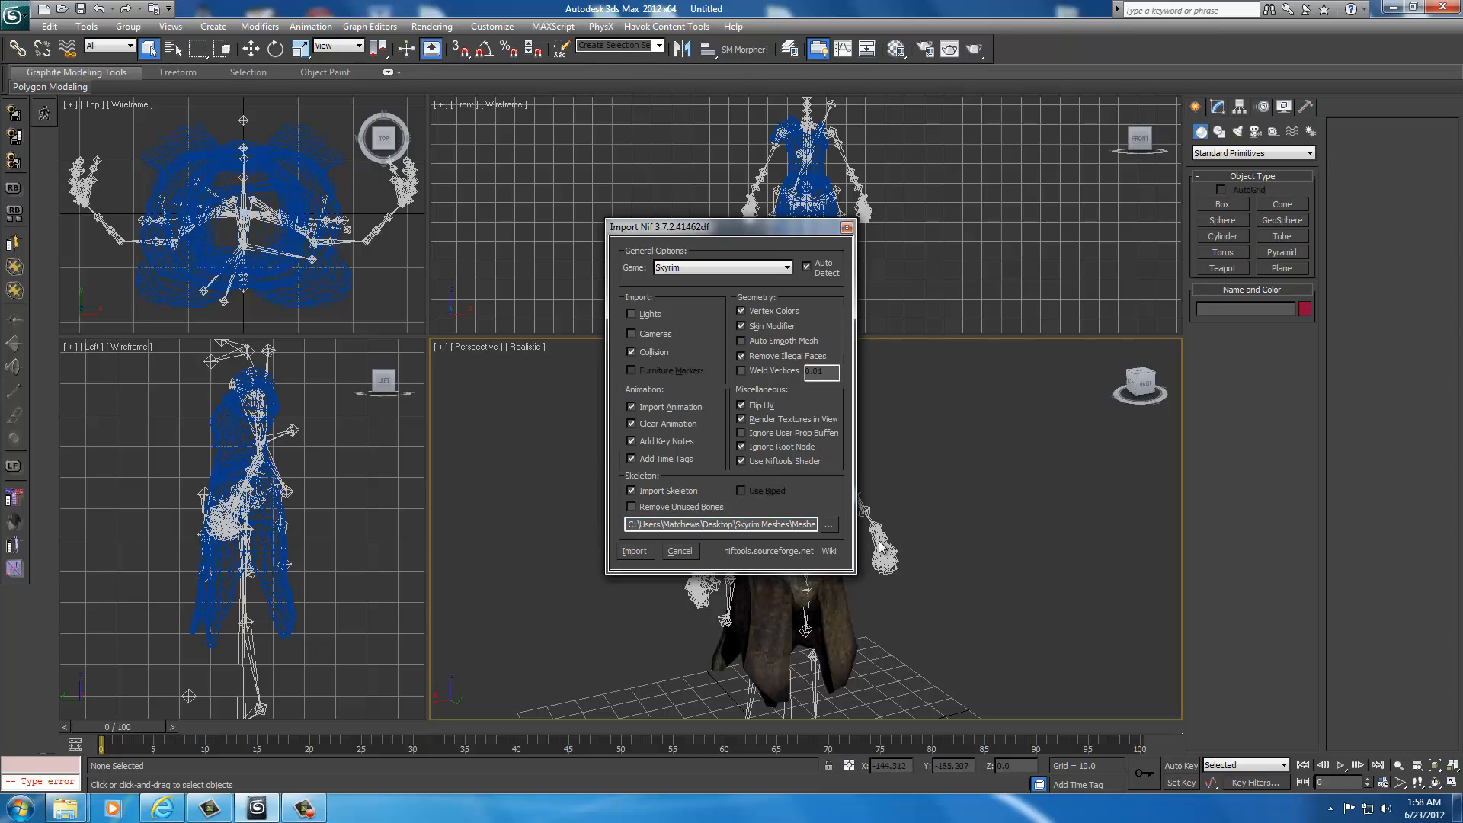
left_click_drag(758, 231, 512, 228)
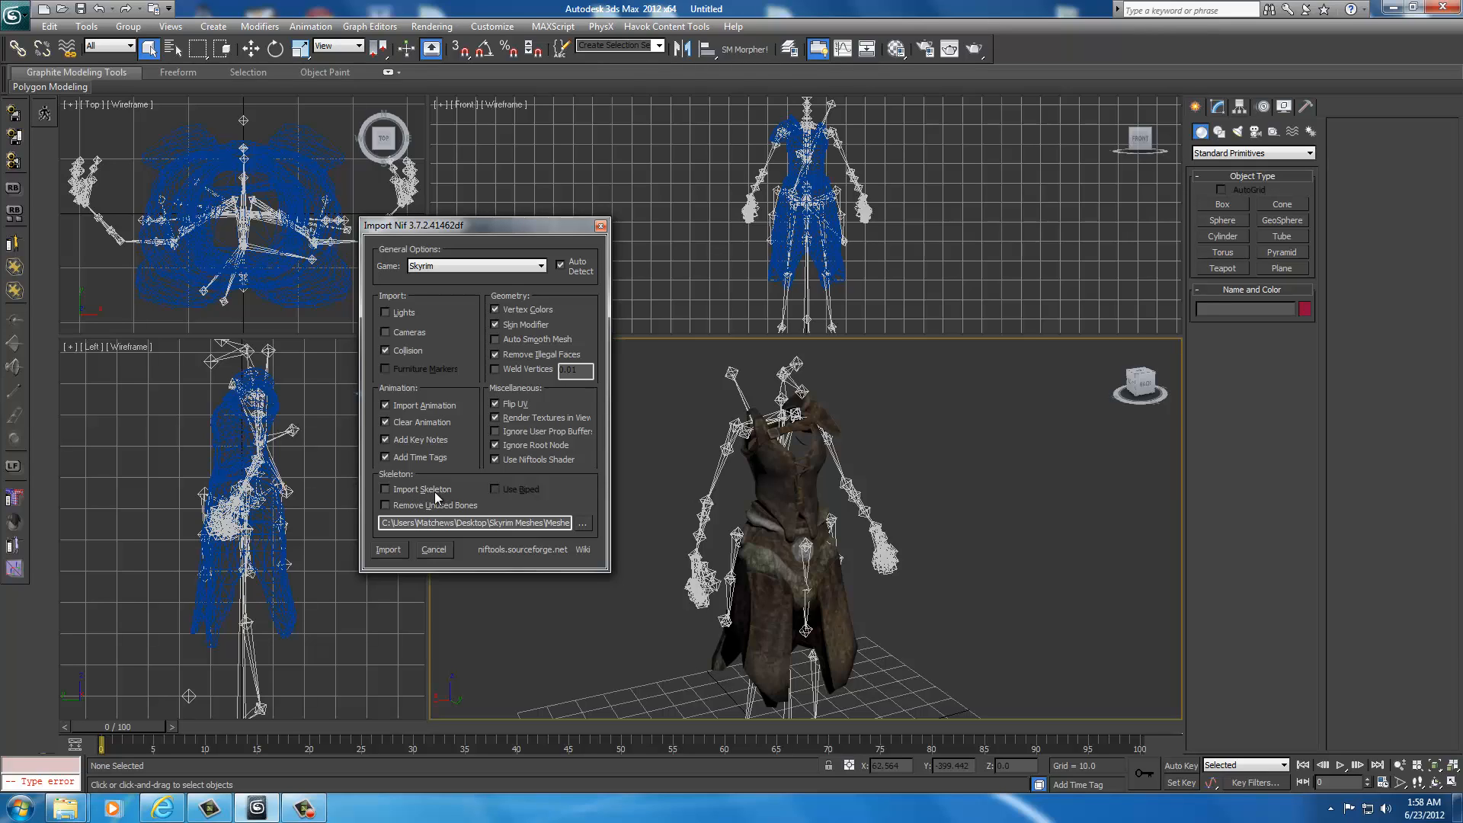
left_click(387, 550)
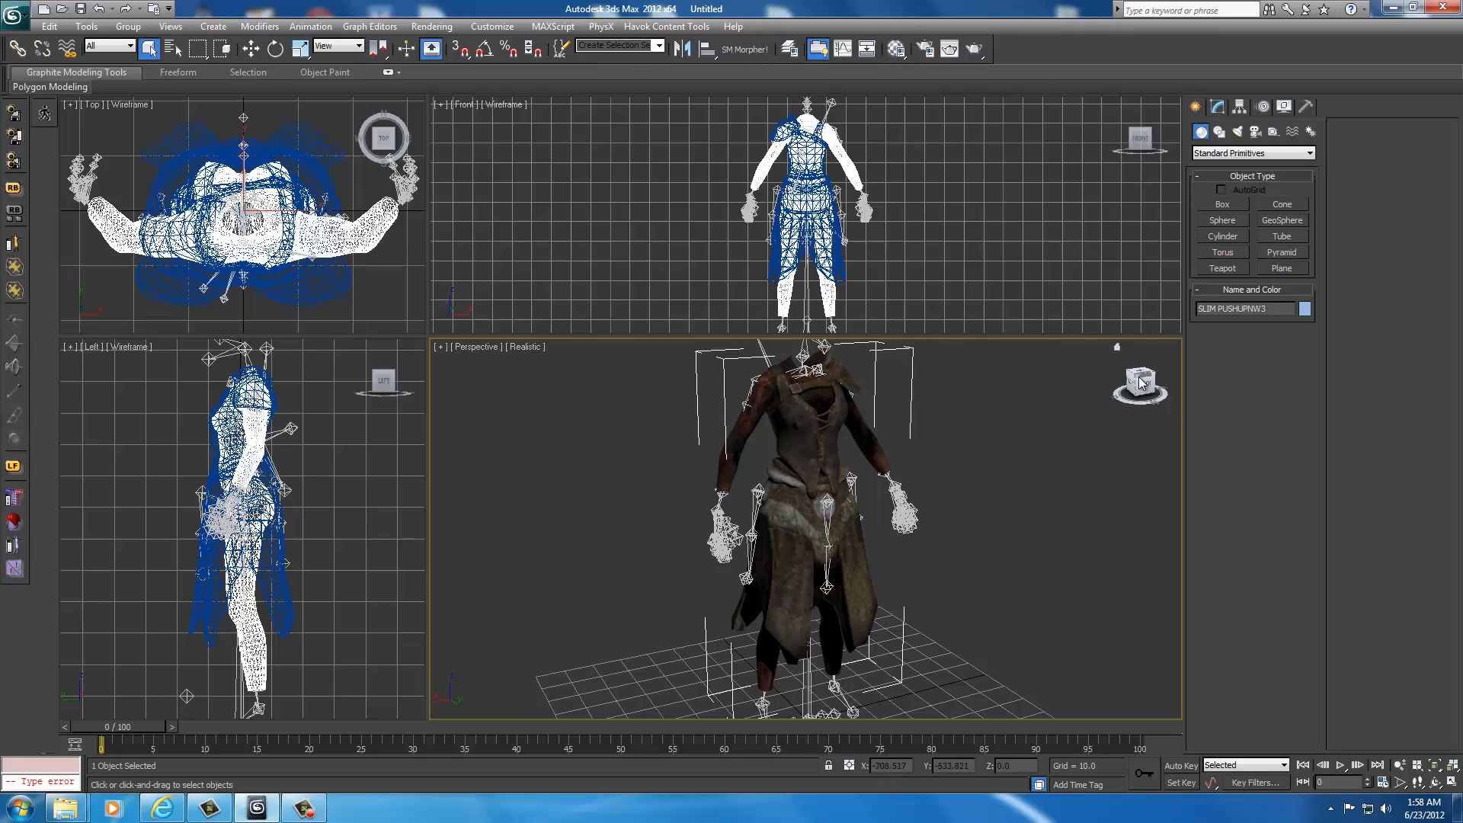
- Add a Smooth modifier directly above the imported body's Editable Mesh level and assign smoothing group 2
left_click_drag(1143, 388, 1102, 378)
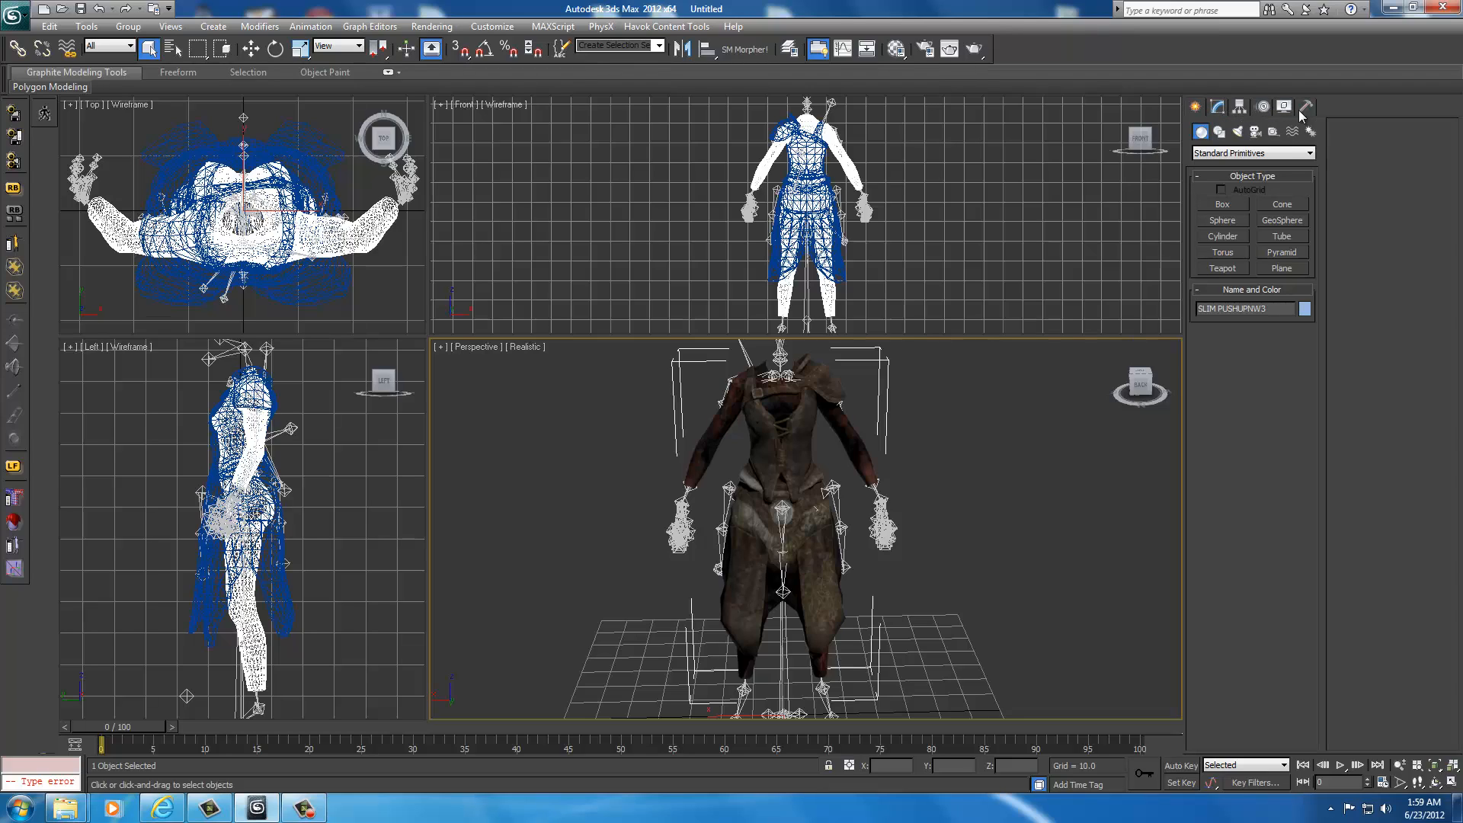
left_click(1217, 107)
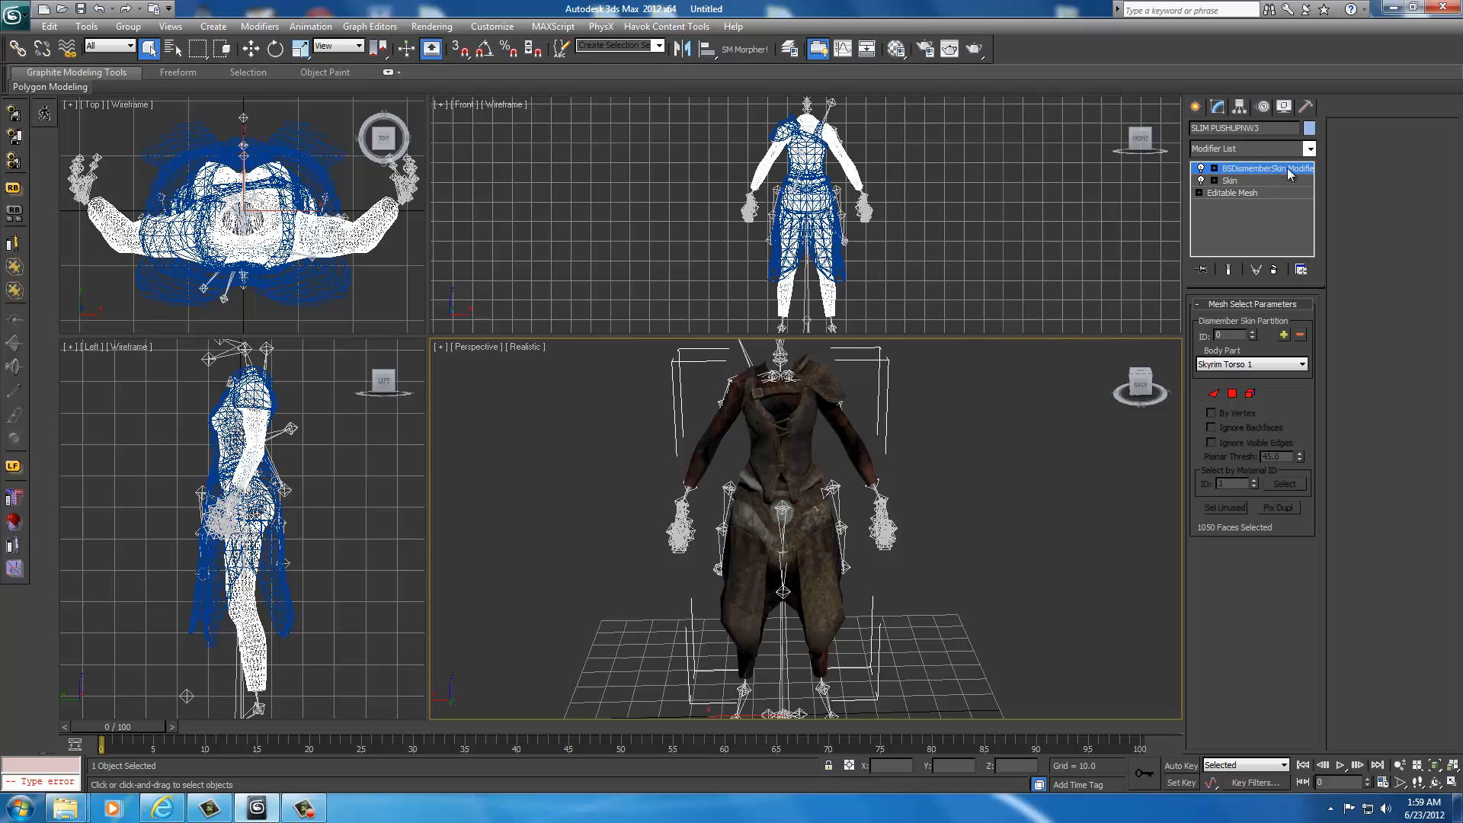
left_click(1241, 194)
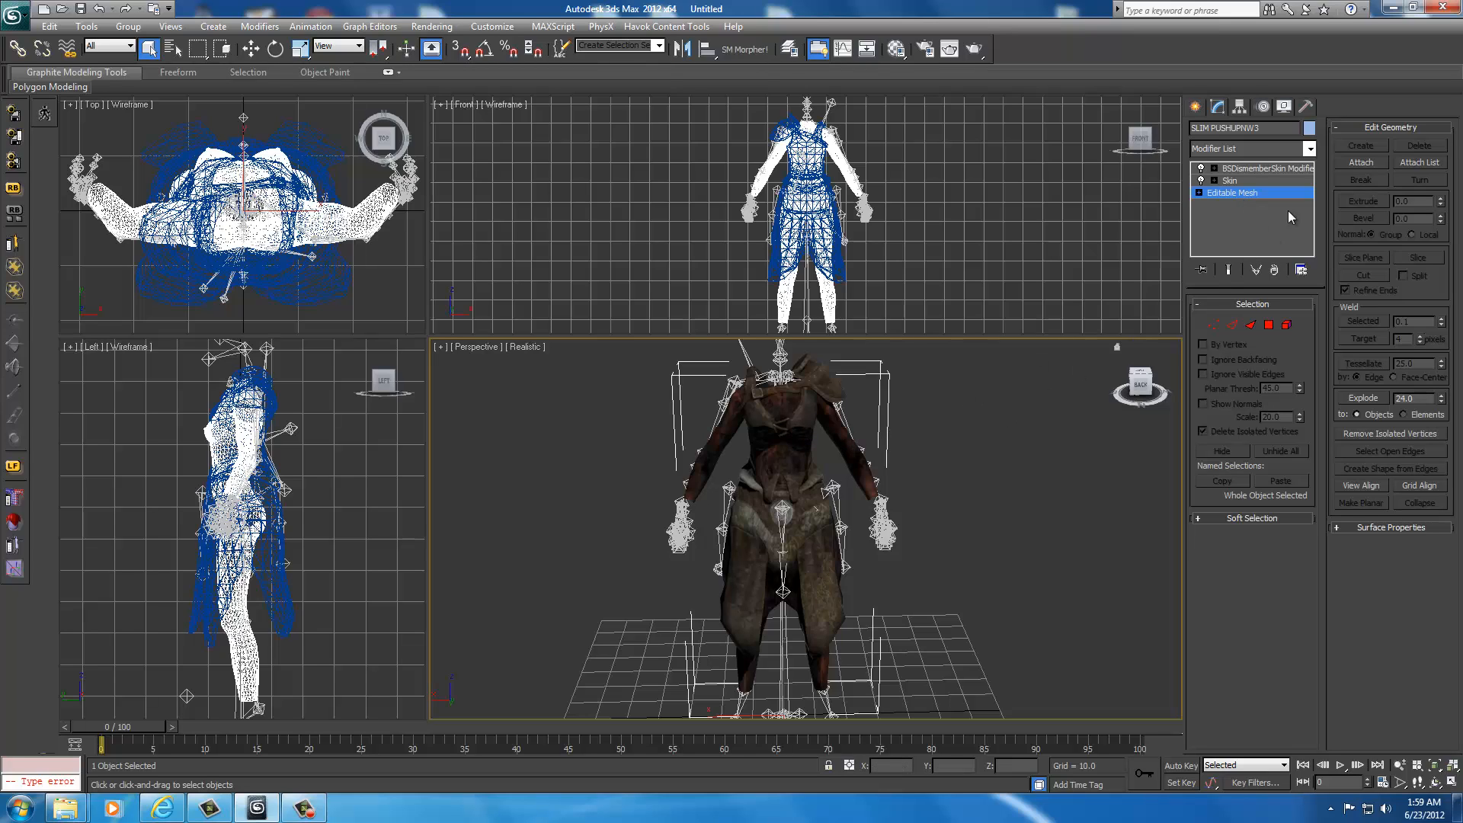
left_click(1315, 150)
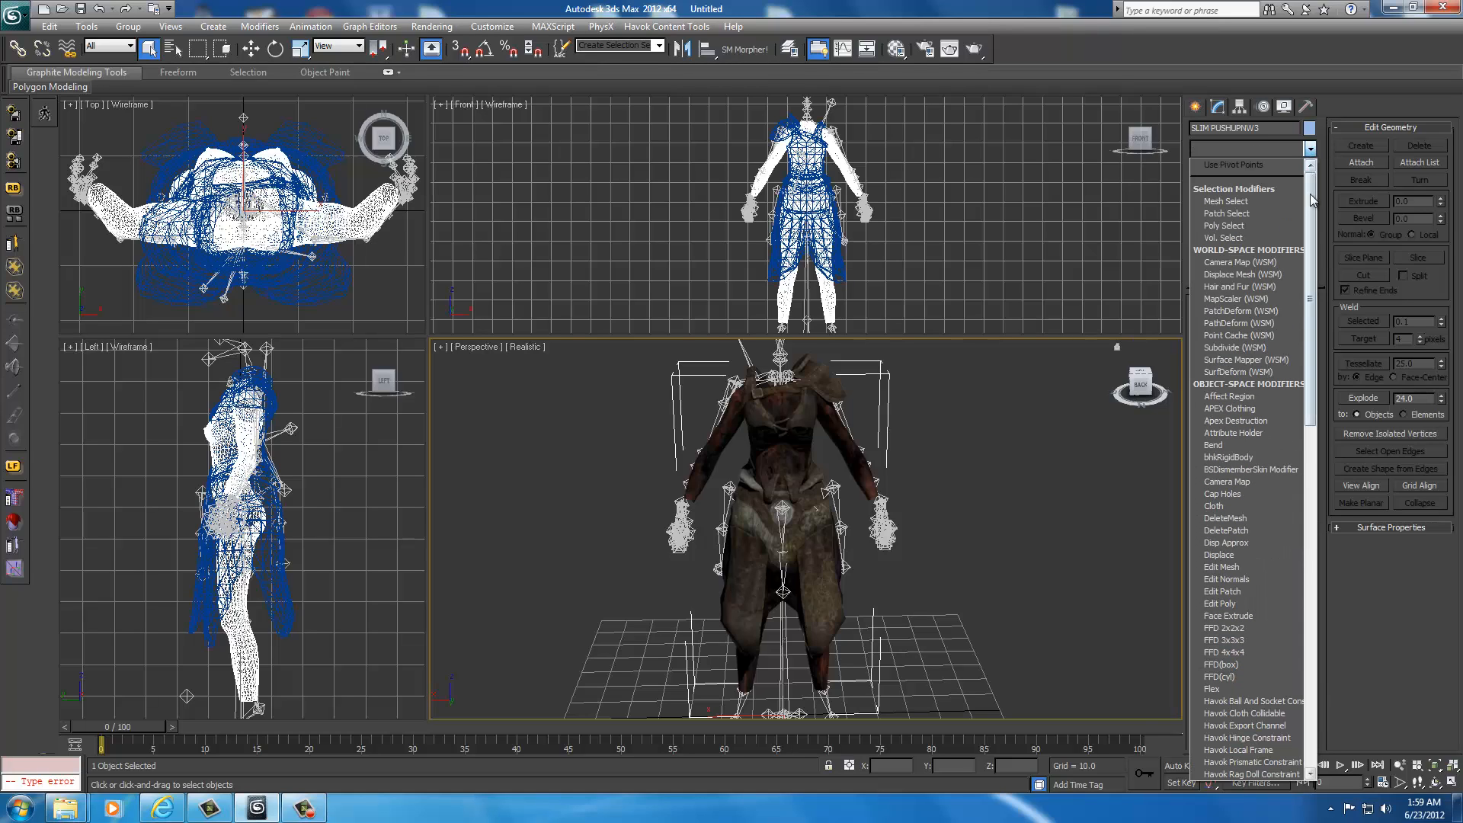
left_click_drag(1310, 193, 1311, 492)
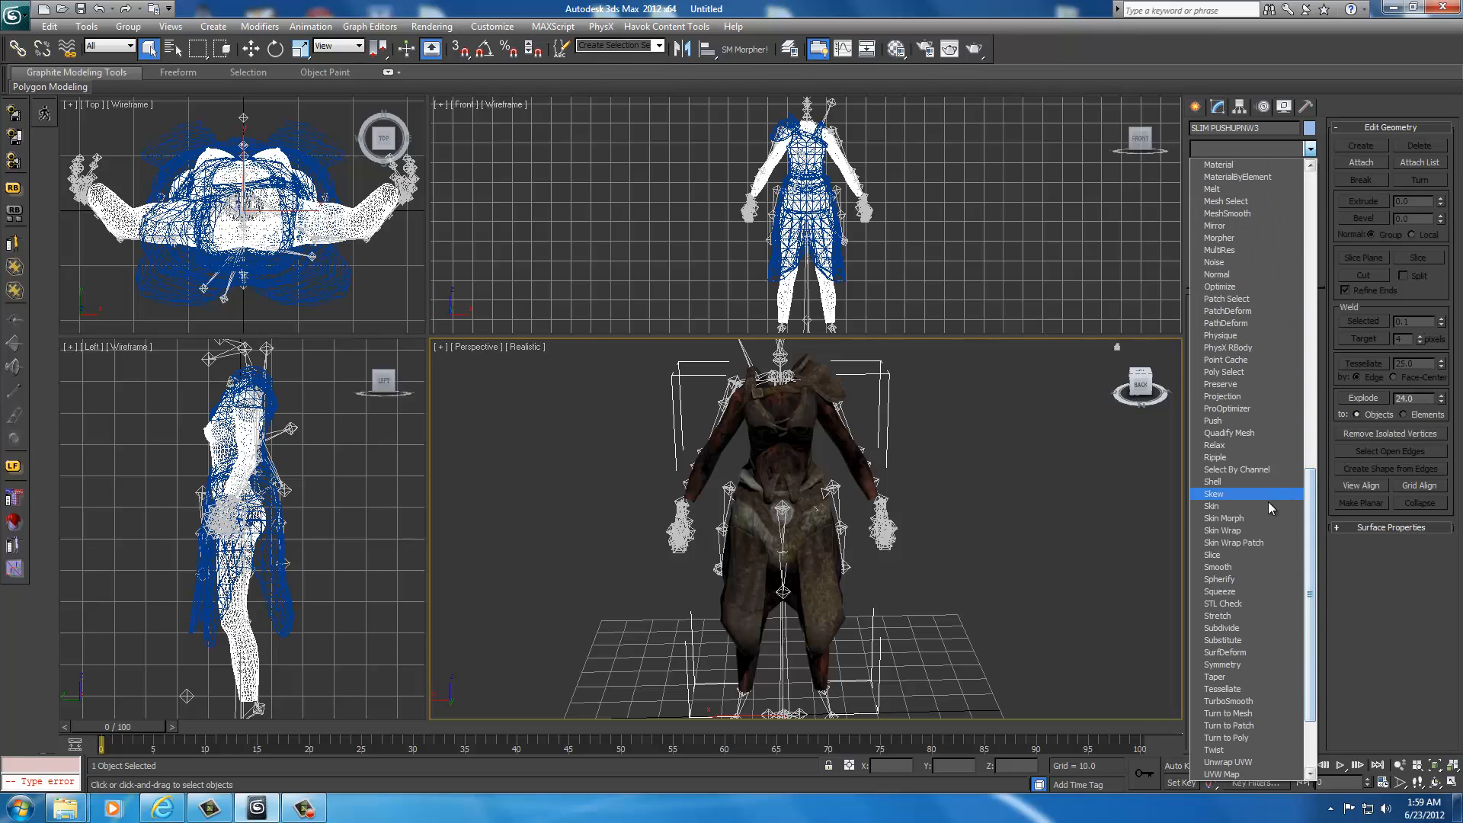
left_click(1230, 568)
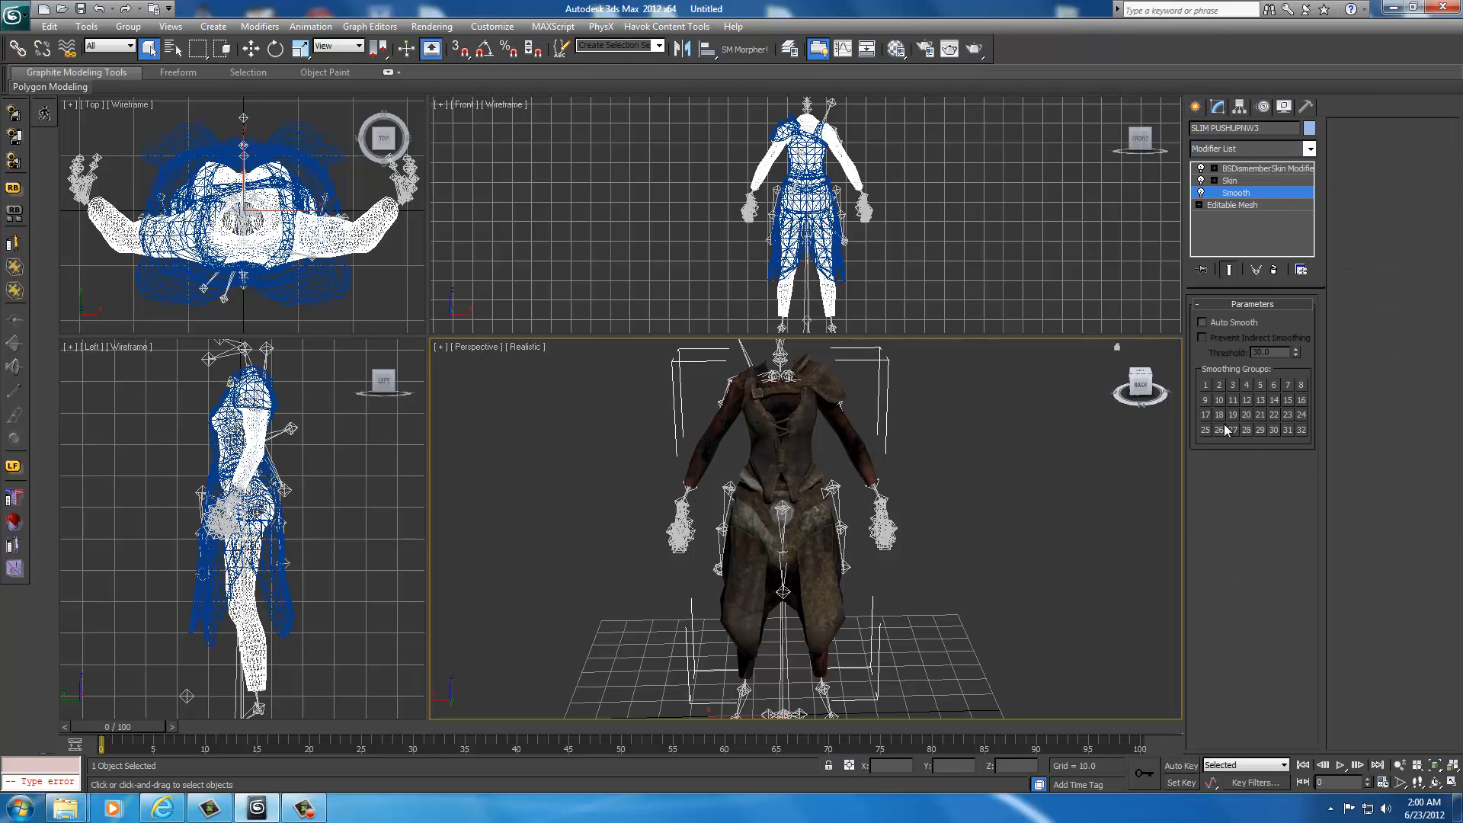
left_click(1220, 385)
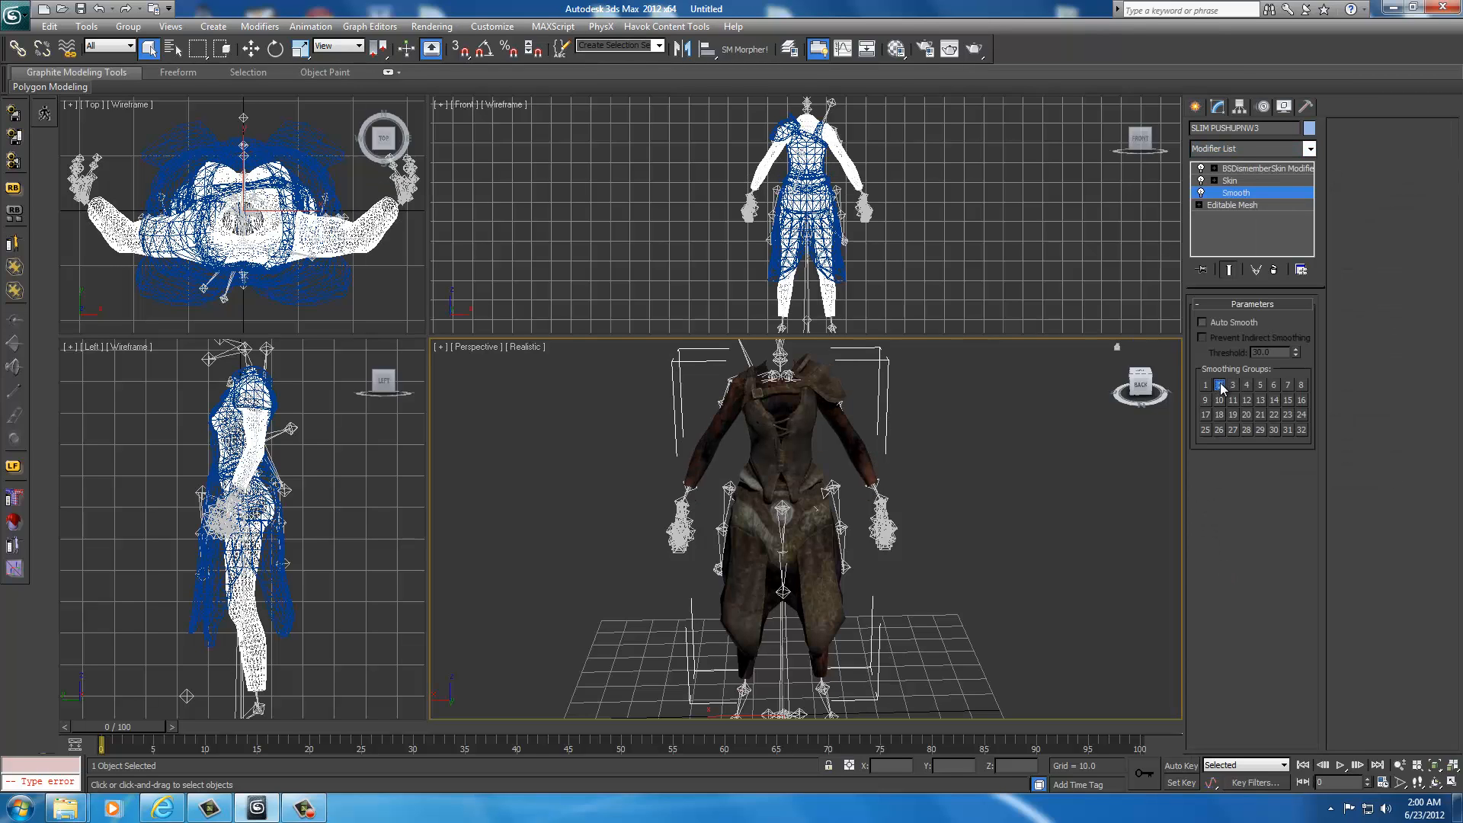